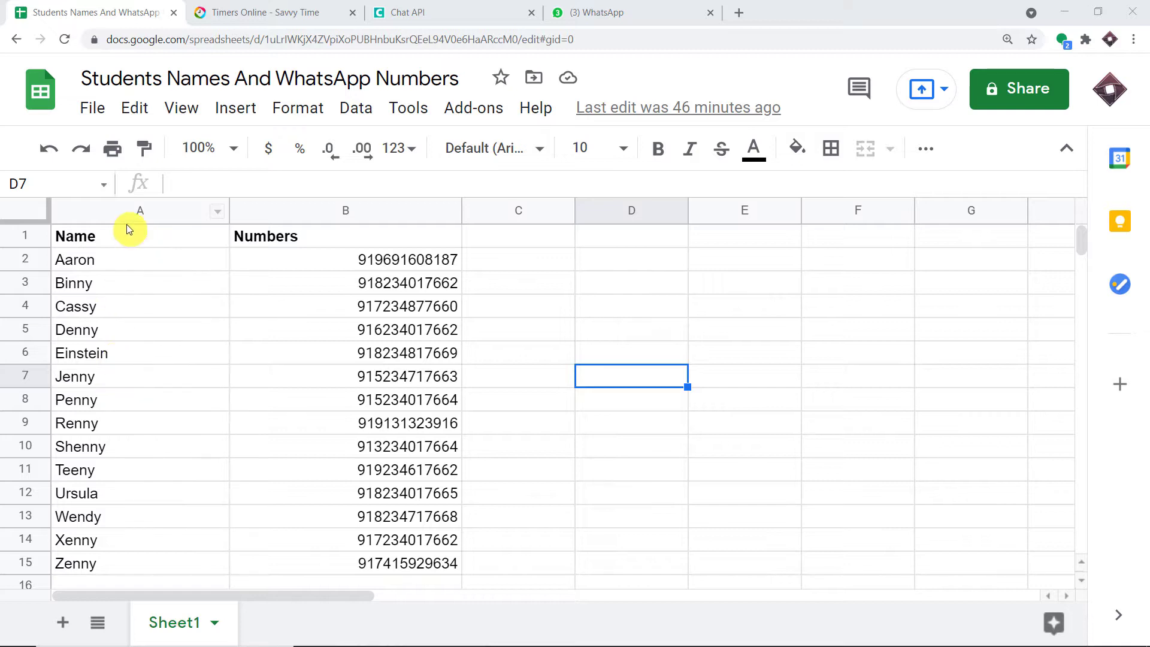
- Review the list of student names and WhatsApp numbers in the spreadsheet
{"action": "scroll", "coordinate": [133, 485], "scroll_direction": "down", "scroll_amount": 3}
{"action": "scroll", "coordinate": [131, 479], "scroll_direction": "up", "scroll_amount": 3}
{"action": "scroll", "coordinate": [312, 245], "scroll_direction": "down", "scroll_amount": 2}
{"action": "scroll", "coordinate": [339, 364], "scroll_direction": "up", "scroll_amount": 2}
- Switch to WhatsApp, view the examination form page linked in the received message, and return to the chat
{"action": "left_click", "coordinate": [596, 12]}
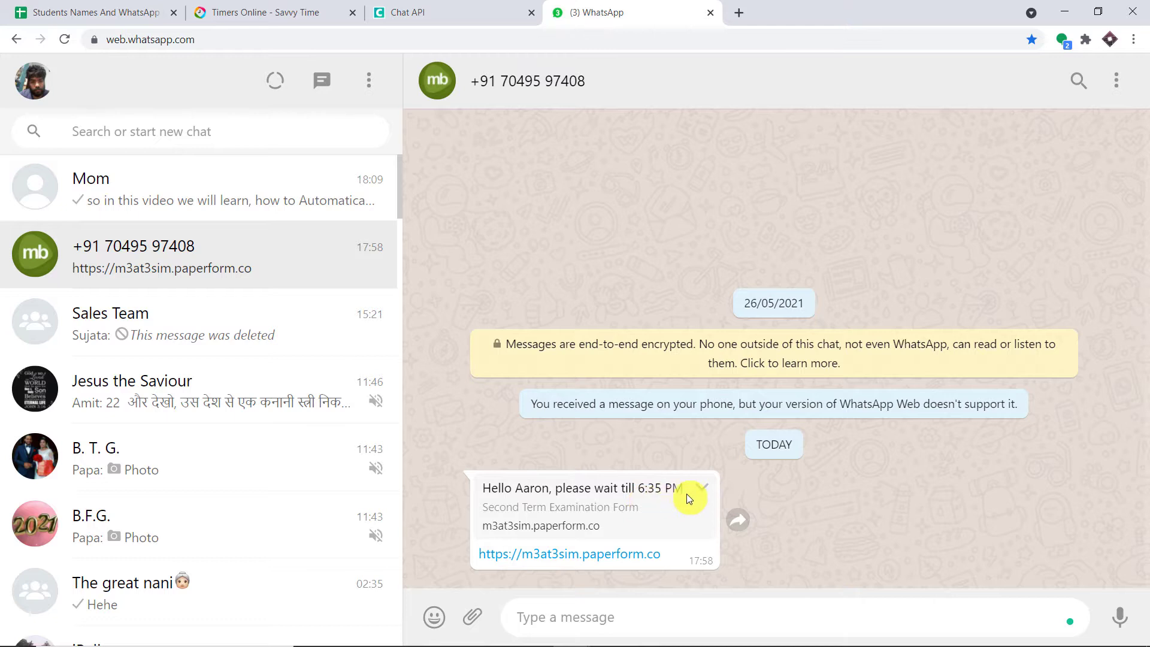
{"action": "left_click", "coordinate": [558, 554]}
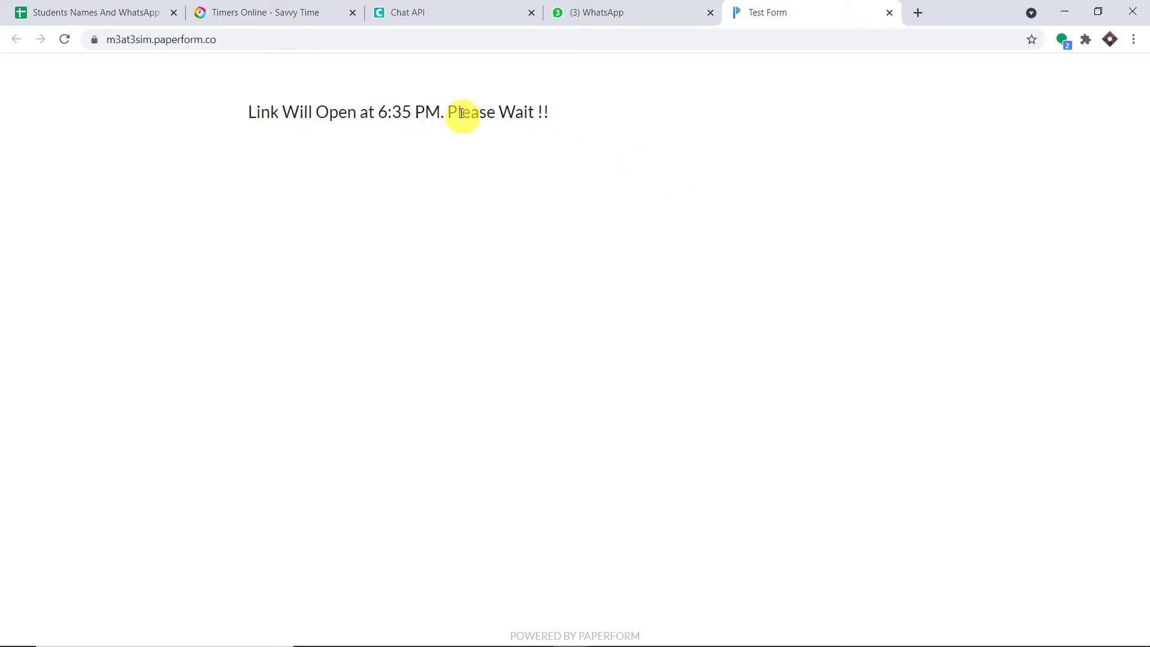
{"action": "left_click", "coordinate": [646, 9]}
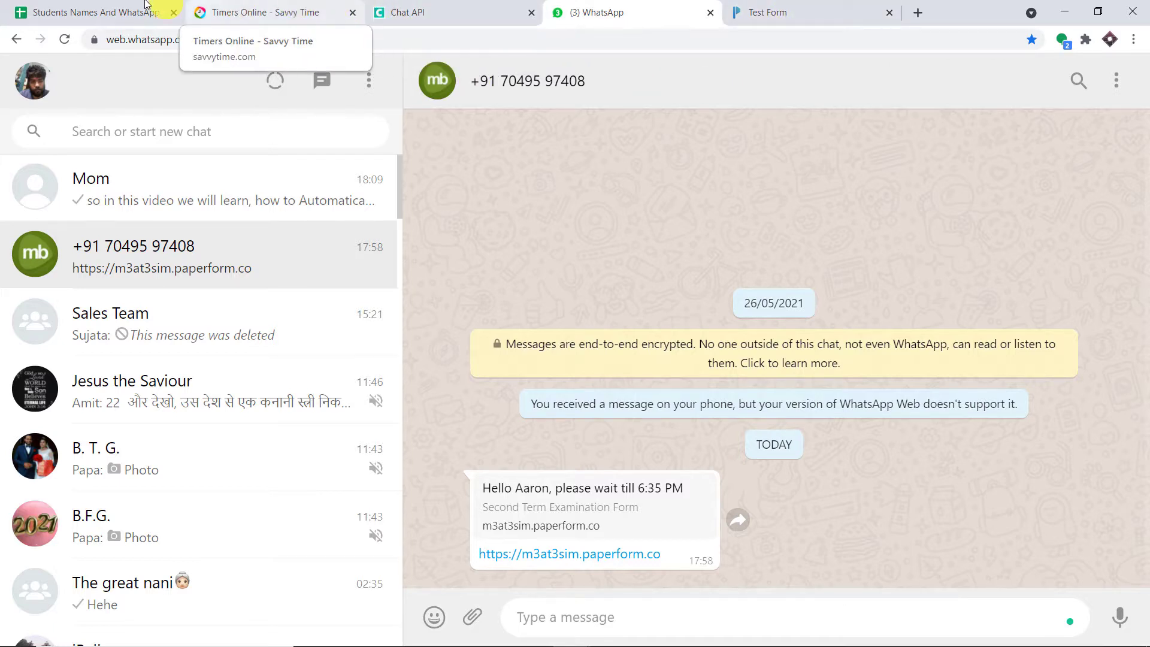
- Go back to the student spreadsheet and check the number in the last filled row, cell B15
{"action": "left_click", "coordinate": [113, 12]}
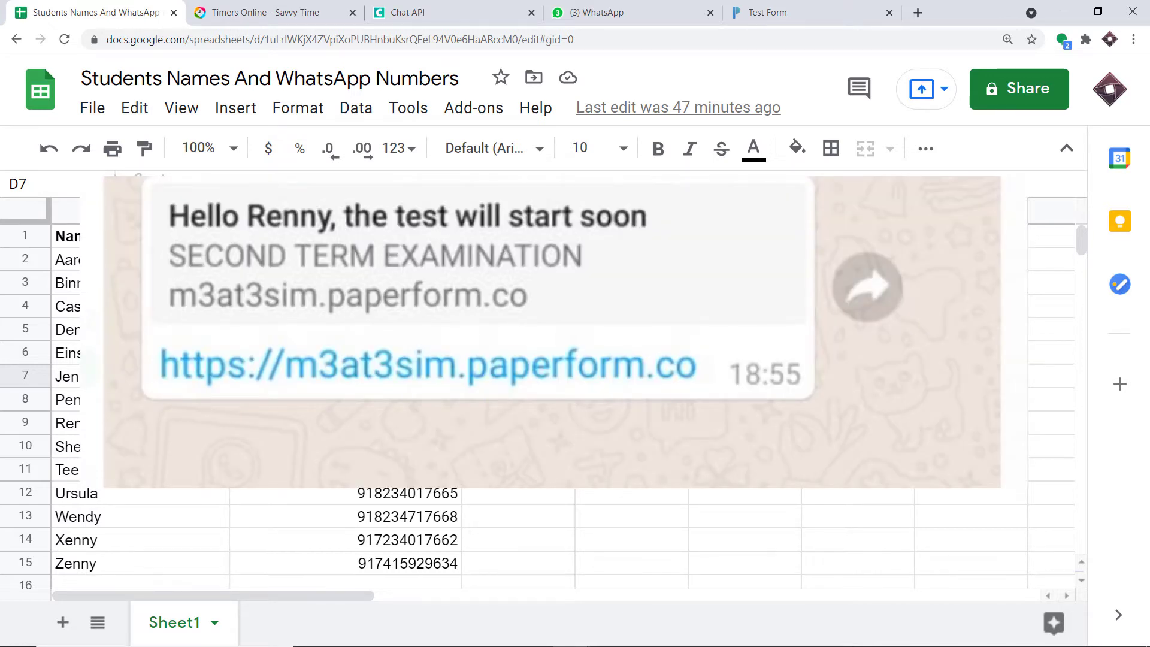
{"action": "scroll", "coordinate": [539, 407], "scroll_direction": "down", "scroll_amount": 2}
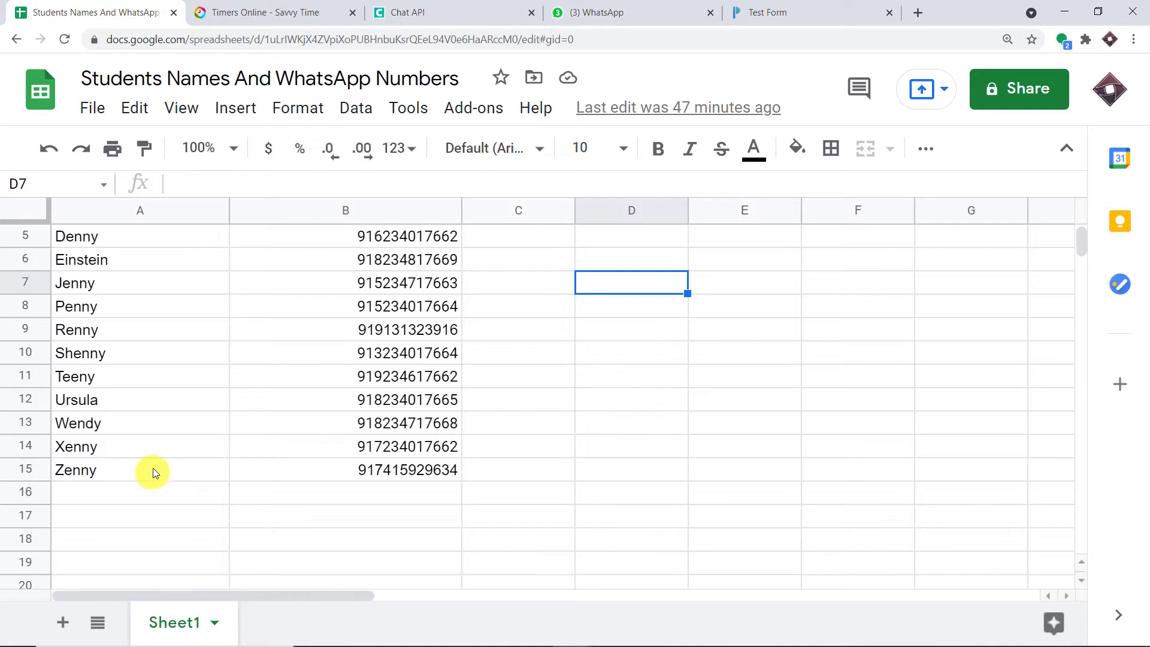
{"action": "left_click", "coordinate": [346, 476]}
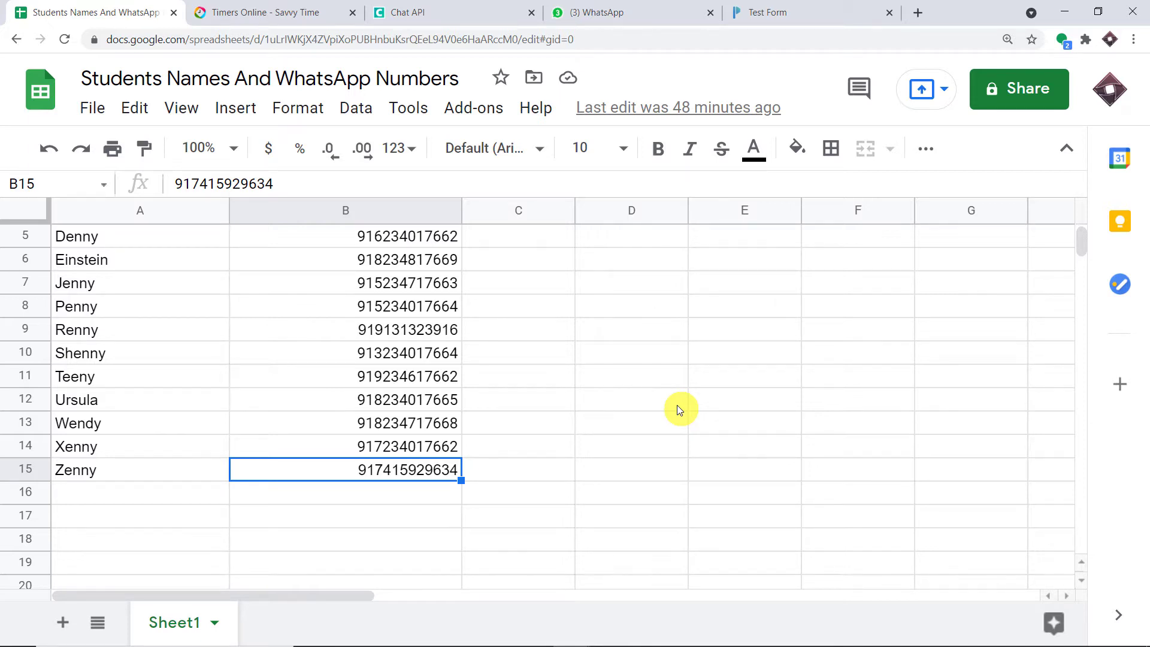
- Open the pabbly.com website in a new browser tab
{"action": "left_click", "coordinate": [919, 15]}
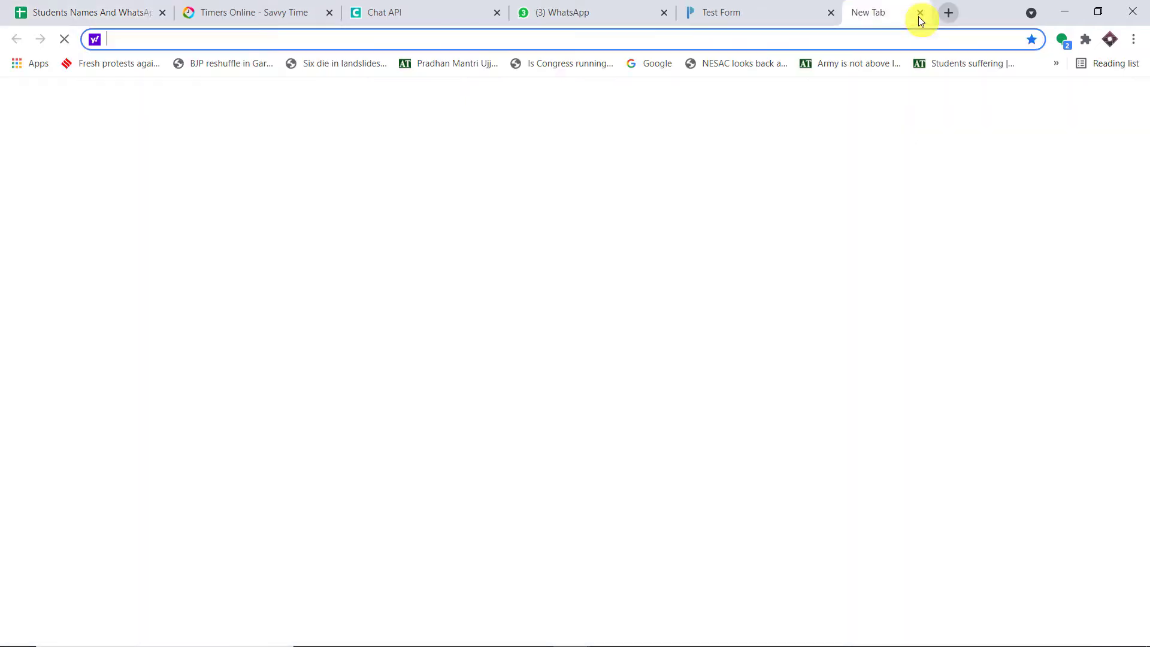
{"action": "type", "text": "pabbly.com"}
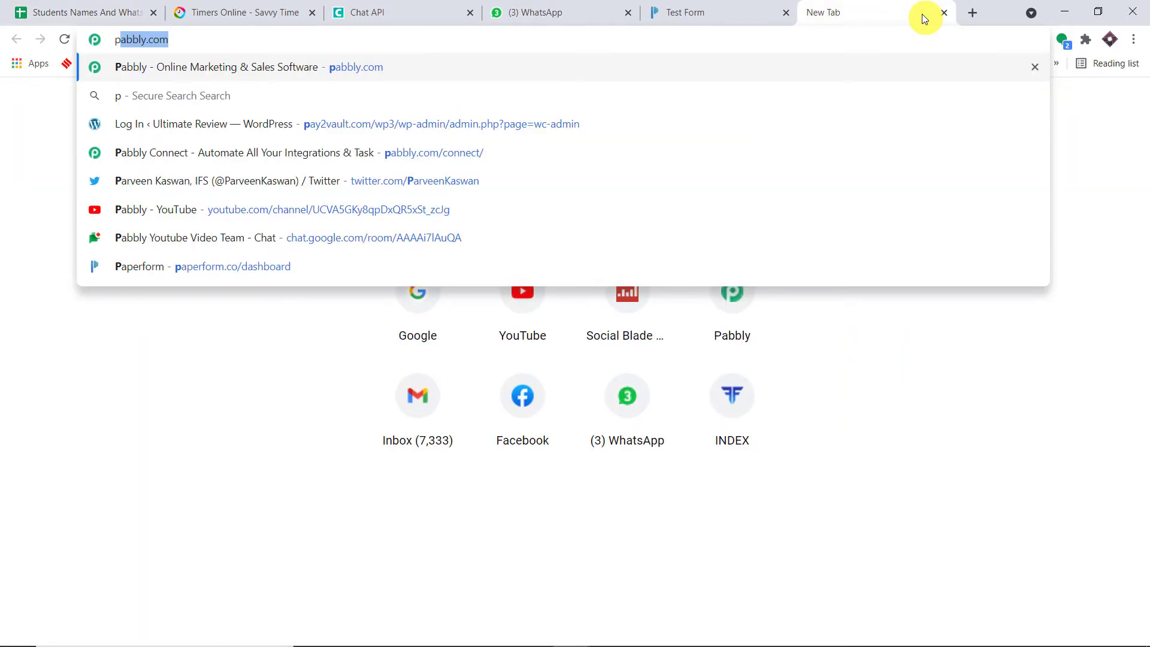
{"action": "key", "text": "Return"}
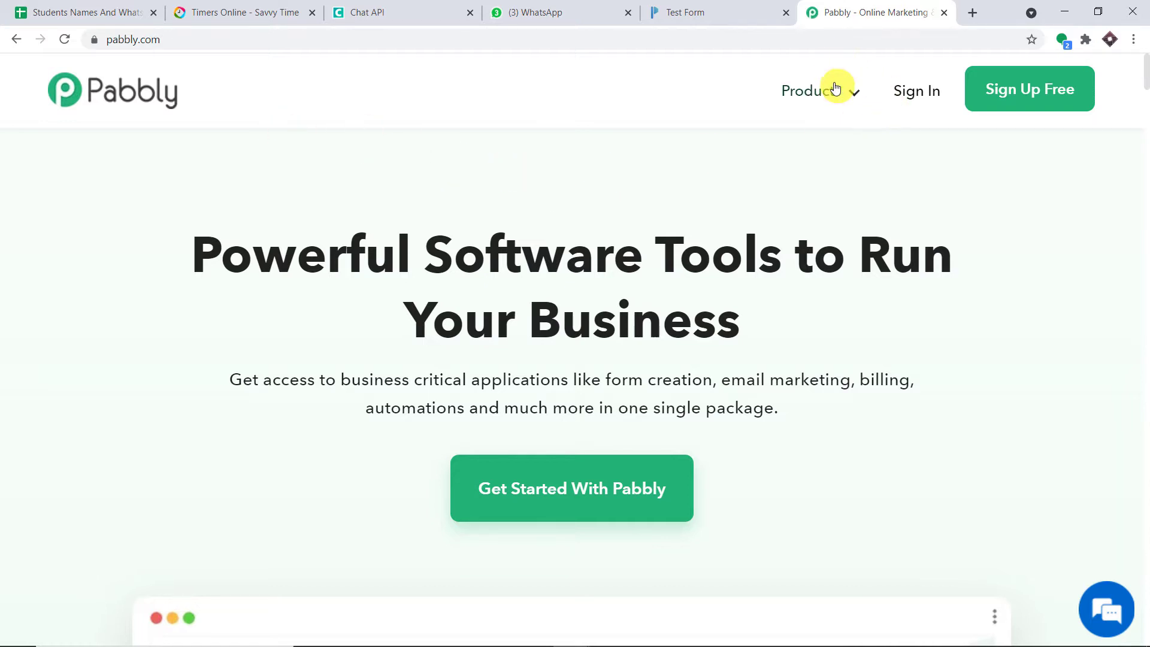
- Sign in from the Pabbly Connect product page and access the Connect application from the list of apps
{"action": "mouse_move", "coordinate": [836, 89]}
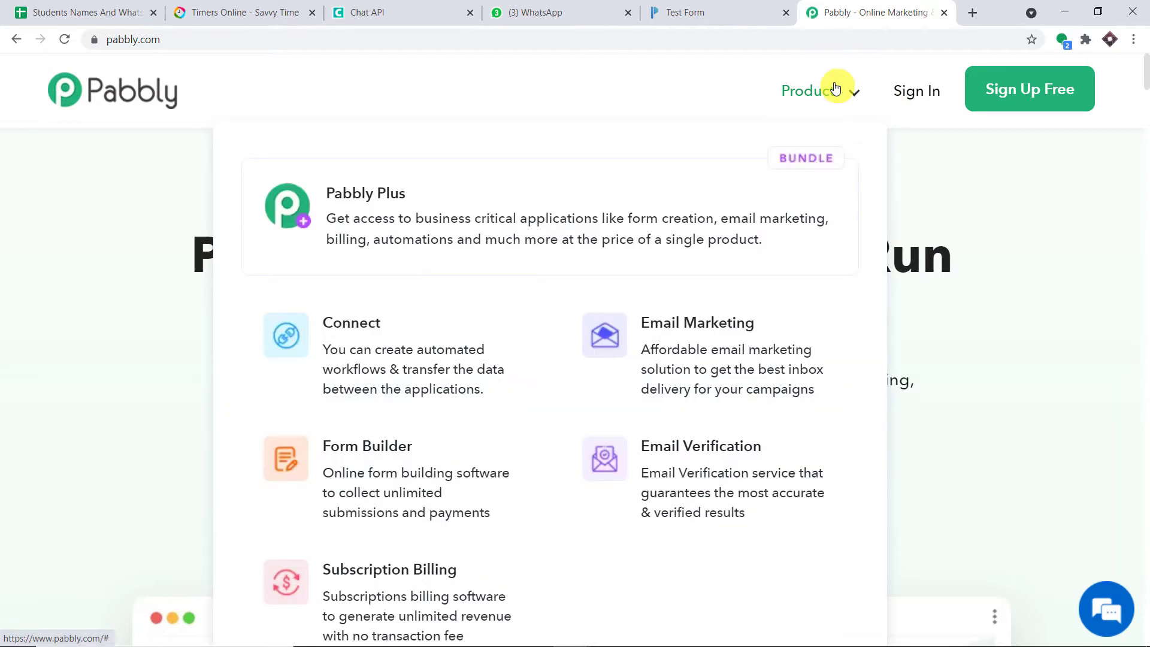
{"action": "left_click", "coordinate": [382, 371]}
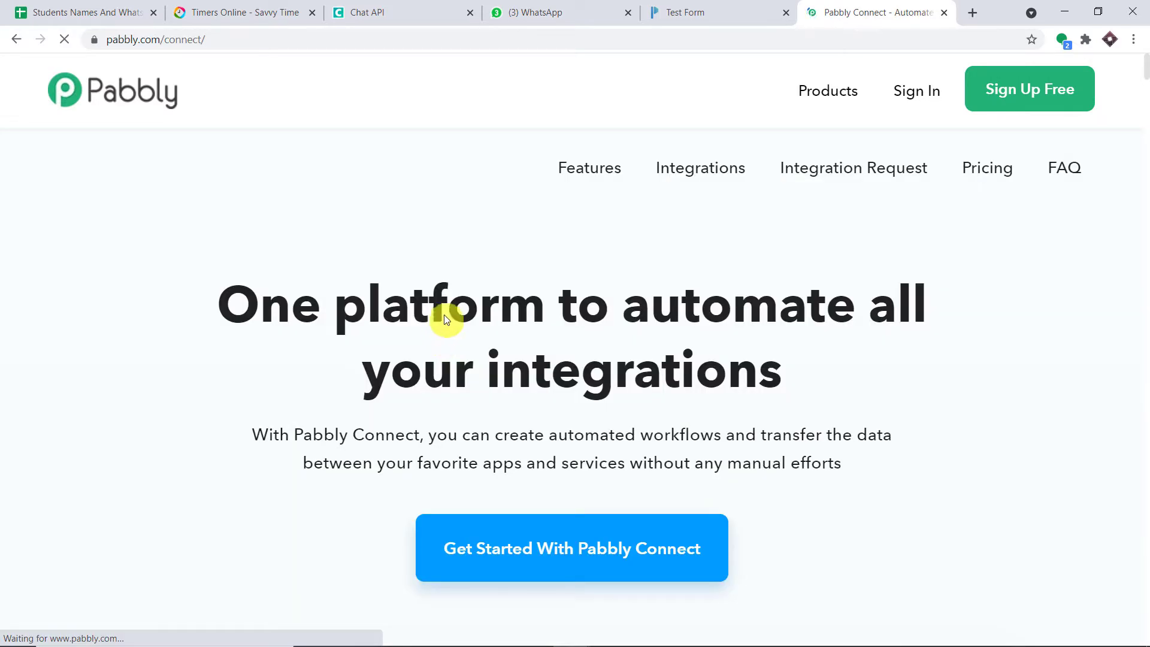
{"action": "left_click", "coordinate": [907, 98]}
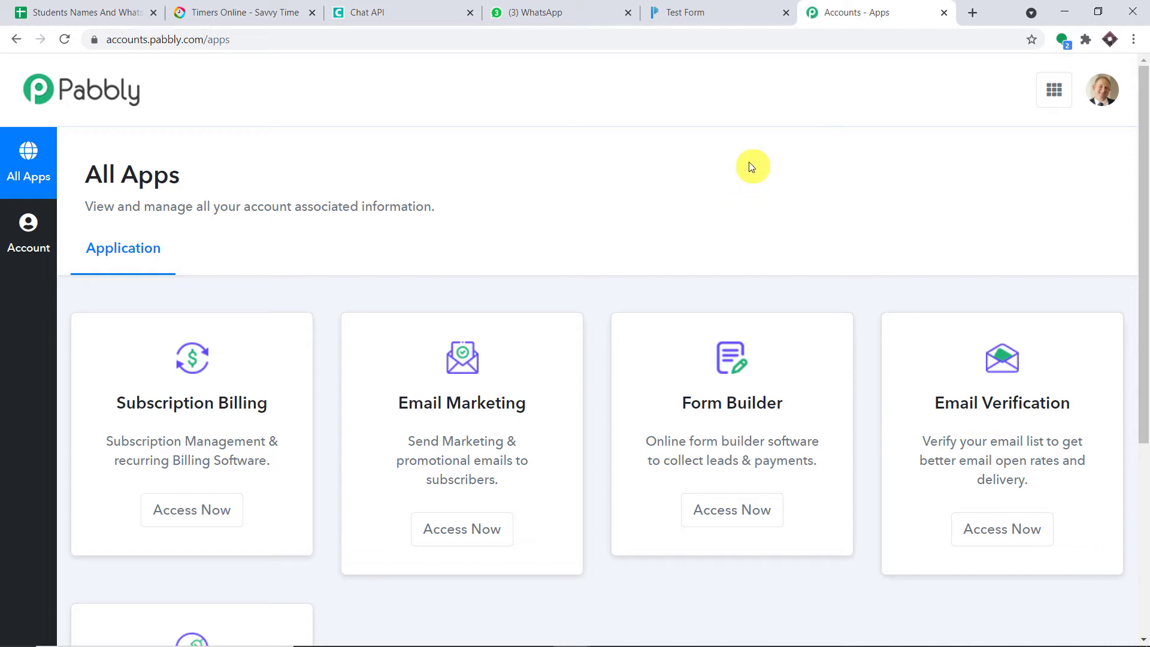
{"action": "scroll", "coordinate": [663, 146], "scroll_direction": "down", "scroll_amount": 5}
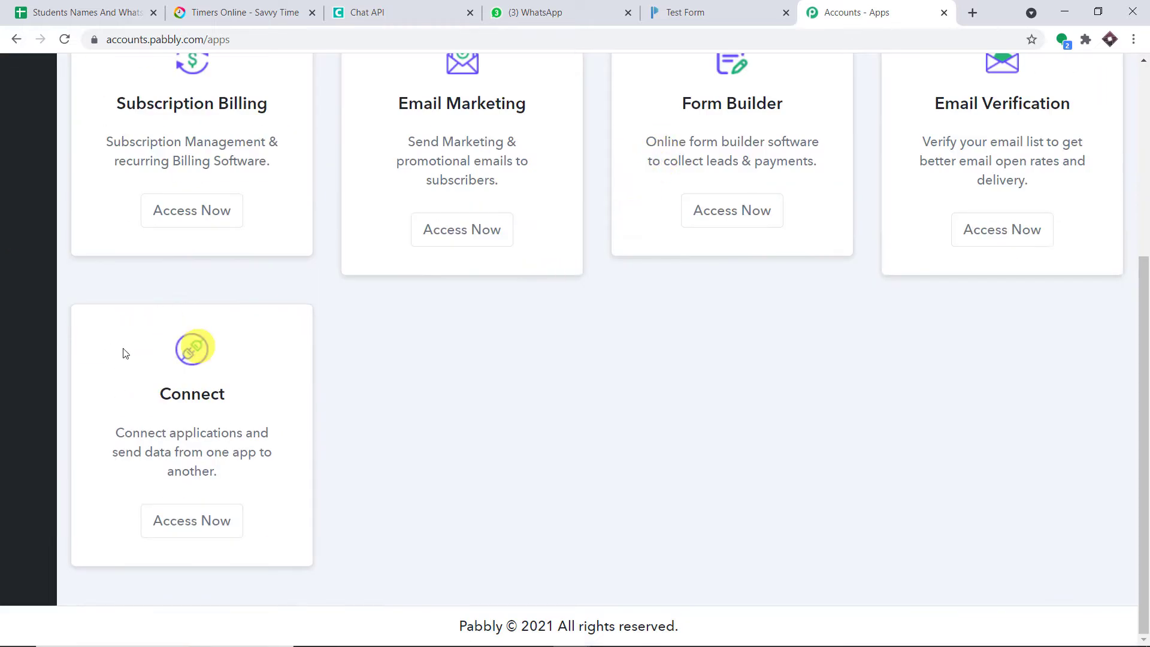
{"action": "left_click", "coordinate": [191, 520]}
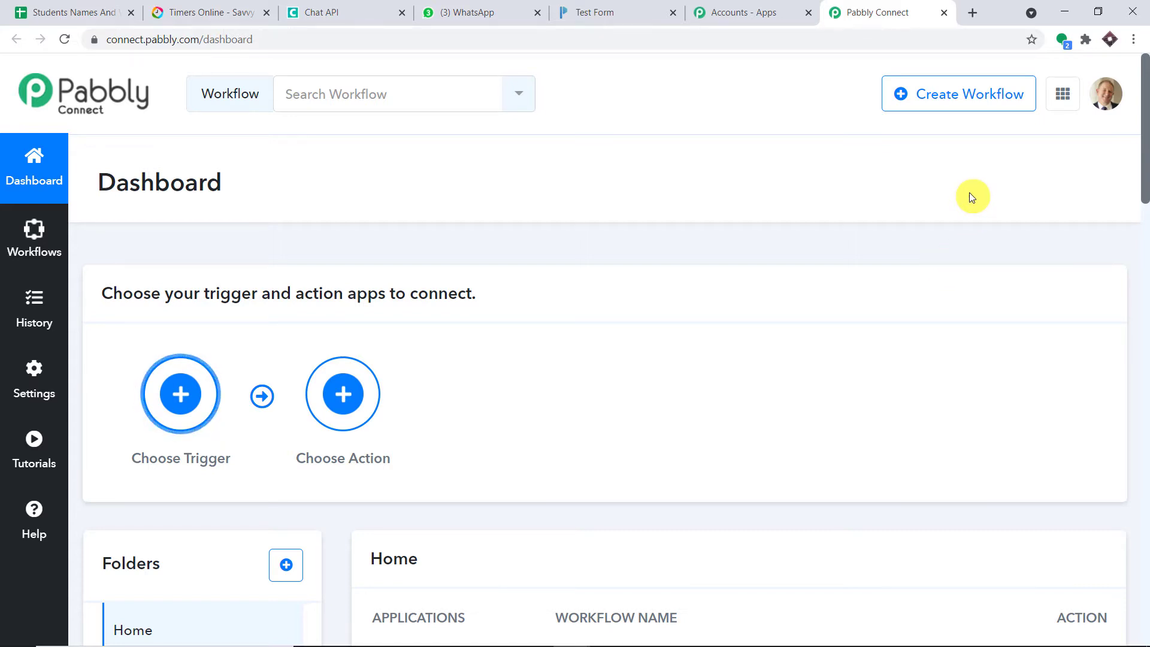
- Create a new workflow named "Google Sheets to WhatsApp (Send Link)"
{"action": "left_click", "coordinate": [957, 96]}
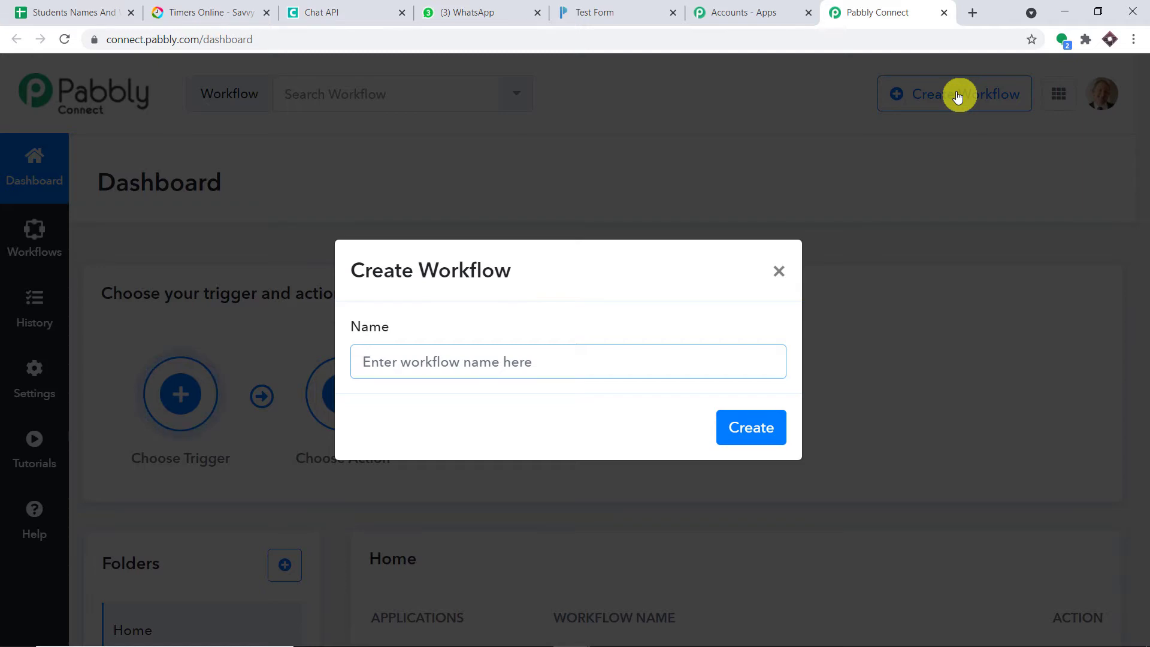
{"action": "type", "text": "Googl"}
{"action": "type", "text": "e "}
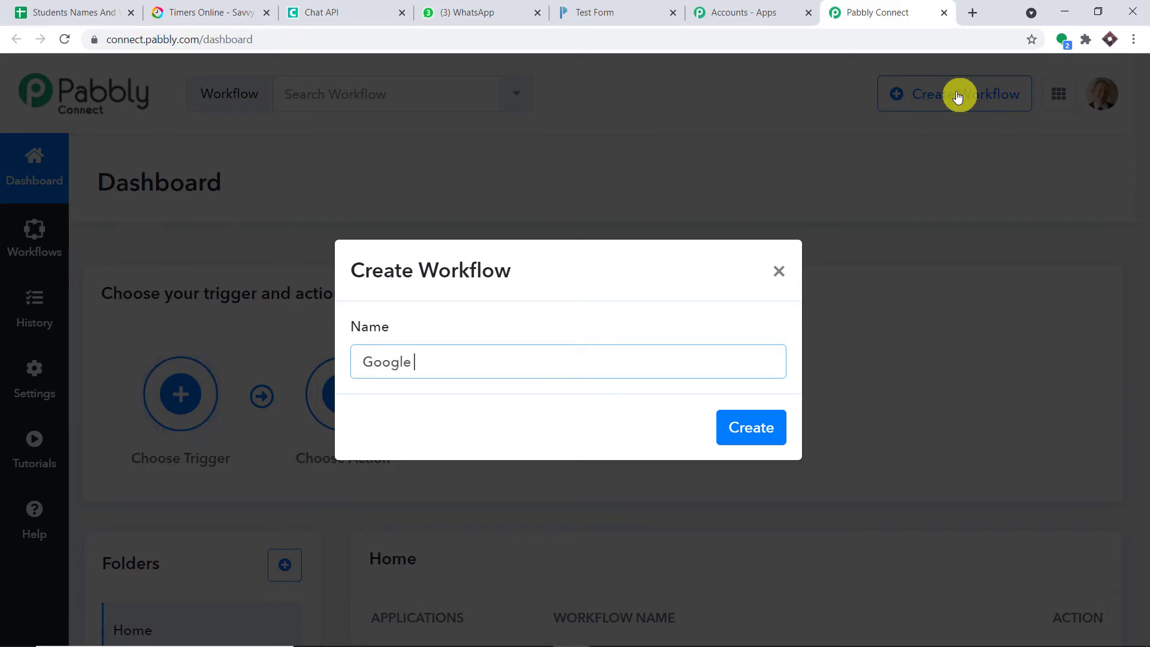
{"action": "type", "text": "Sheets to"}
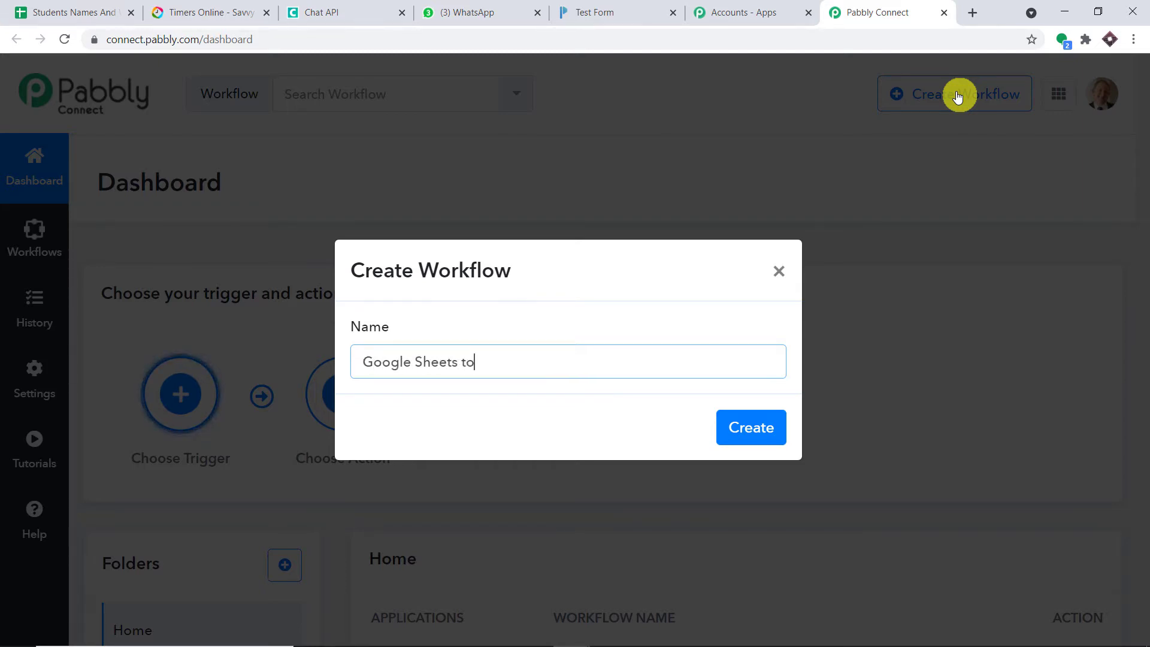
{"action": "type", "text": " Whats"}
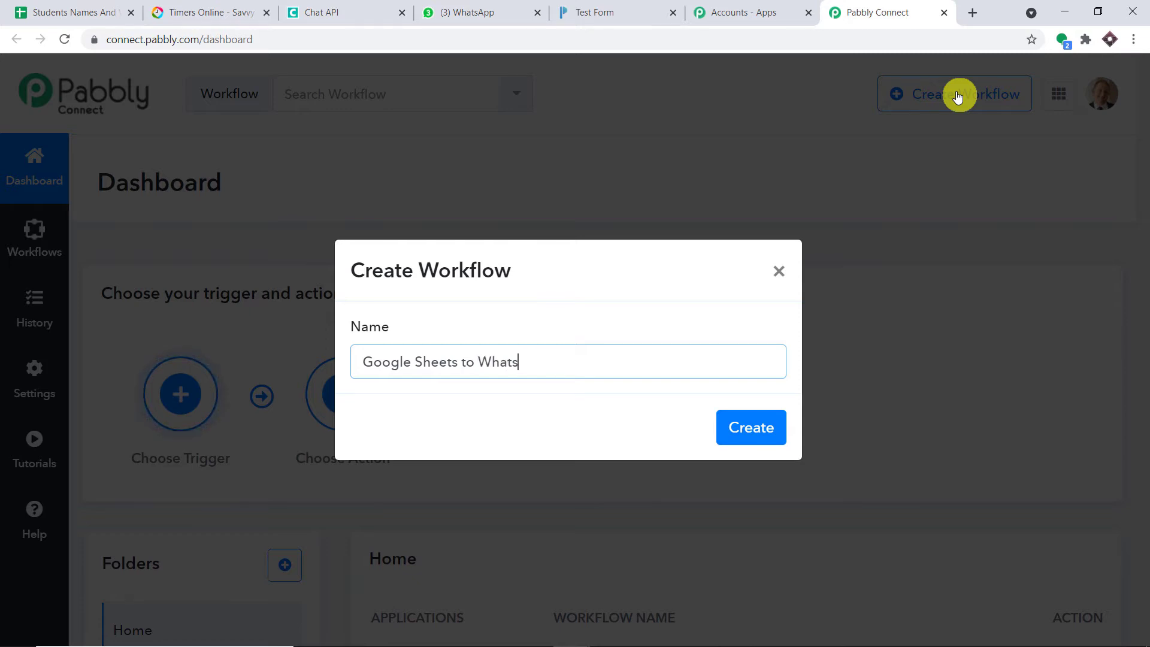
{"action": "type", "text": "App (Send L"}
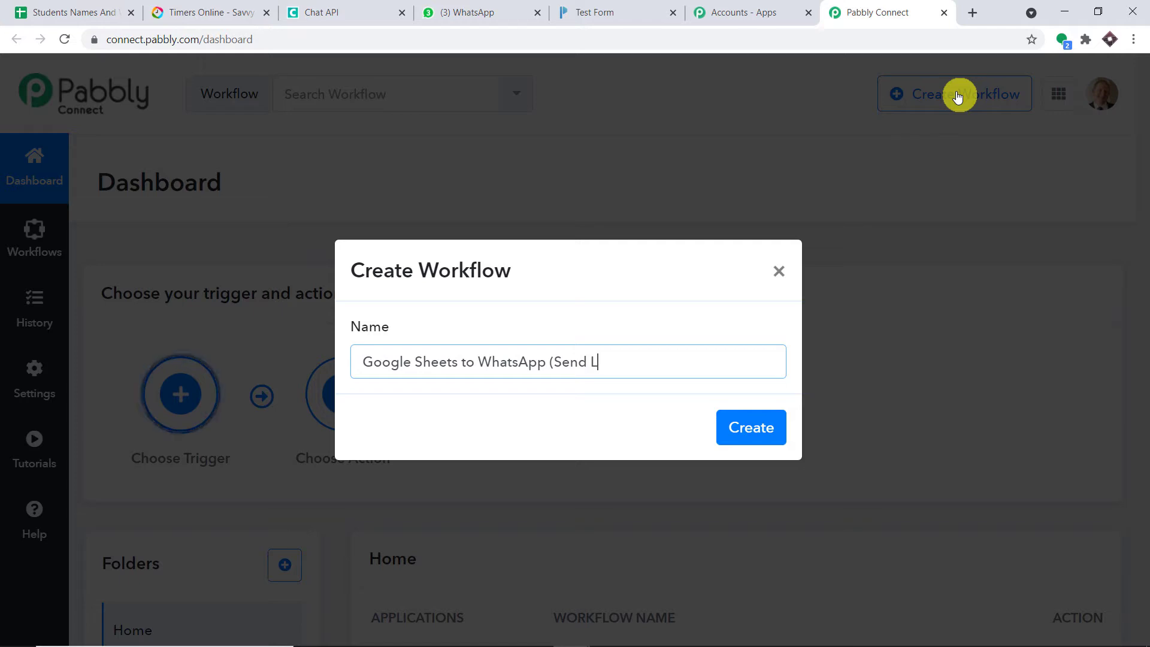
{"action": "type", "text": "ink)"}
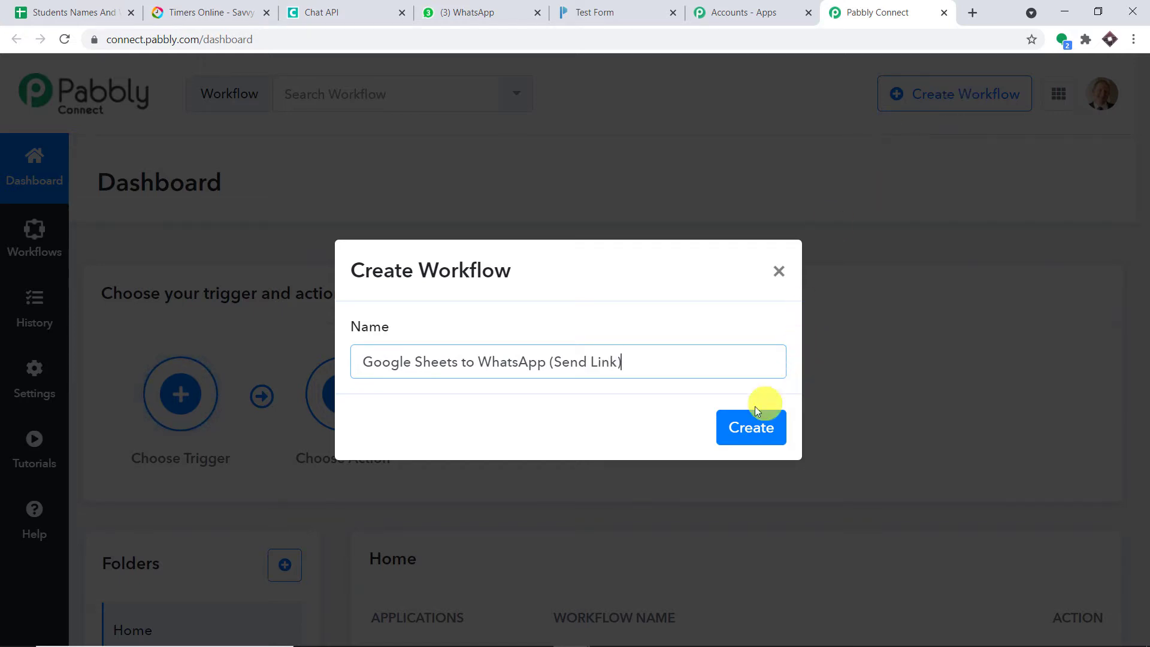
{"action": "left_click", "coordinate": [752, 427]}
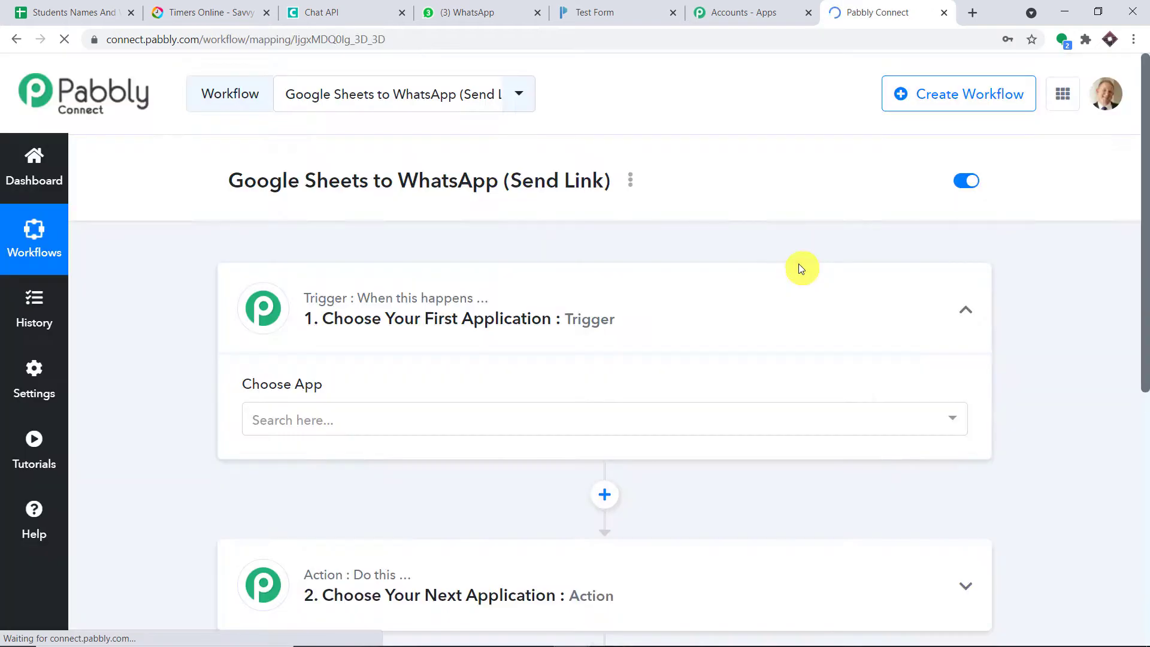
- Choose Schedule by Pabbly as the workflow's trigger application
{"action": "scroll", "coordinate": [783, 274], "scroll_direction": "down", "scroll_amount": 1}
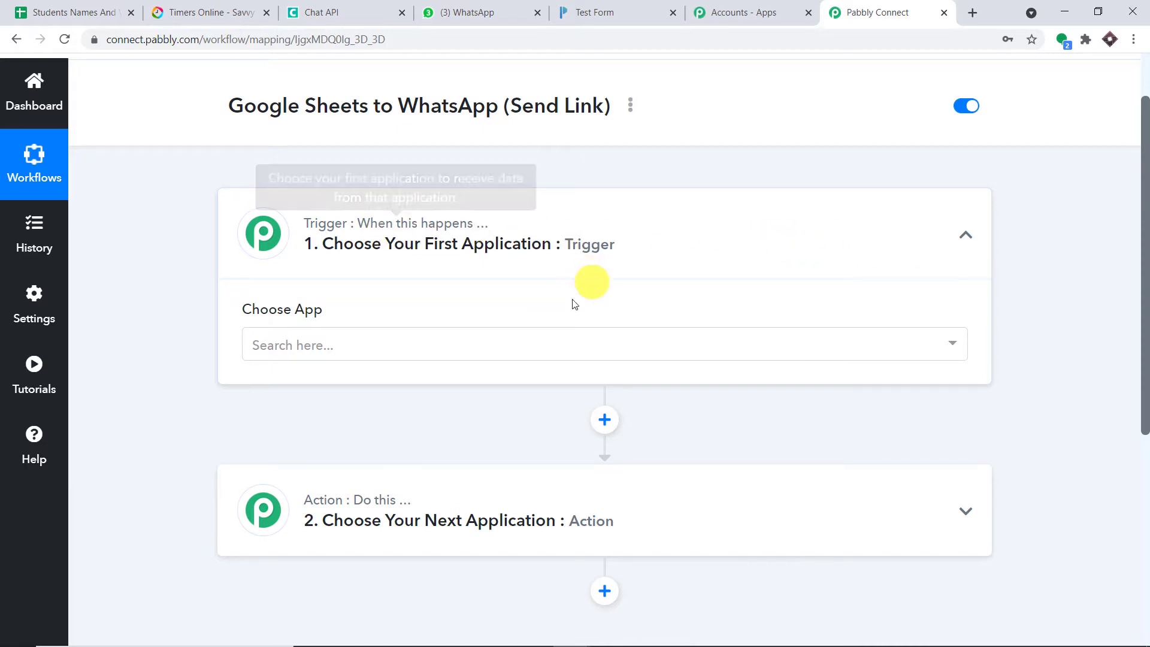
{"action": "left_click", "coordinate": [510, 345]}
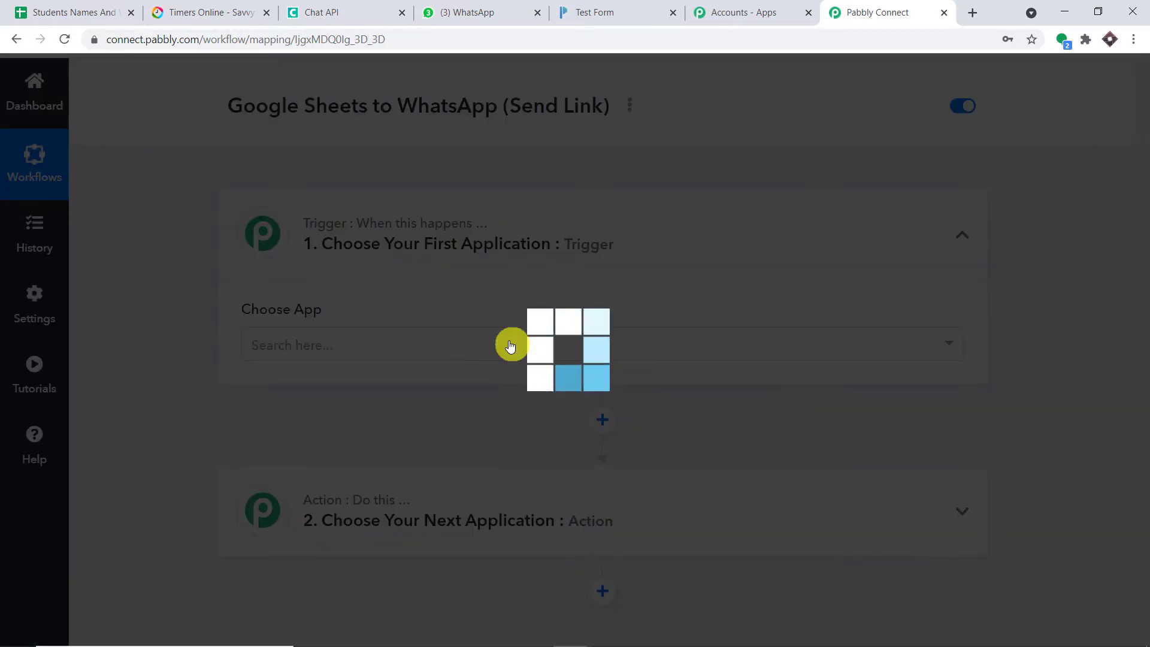
{"action": "type", "text": "sch"}
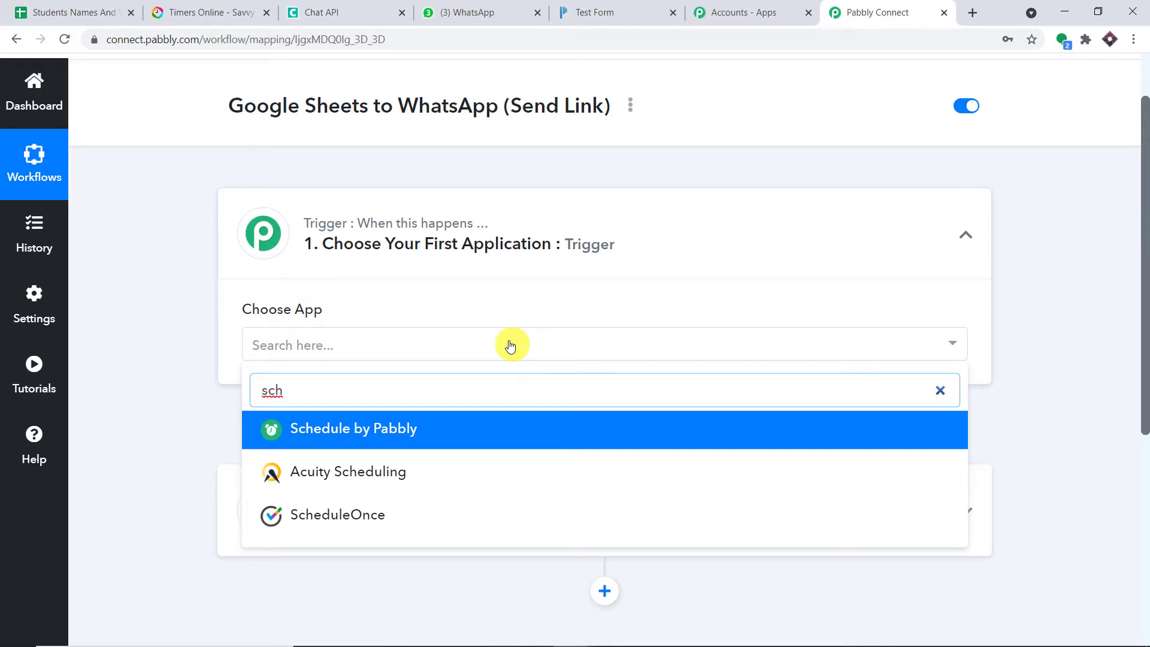
{"action": "left_click", "coordinate": [414, 428]}
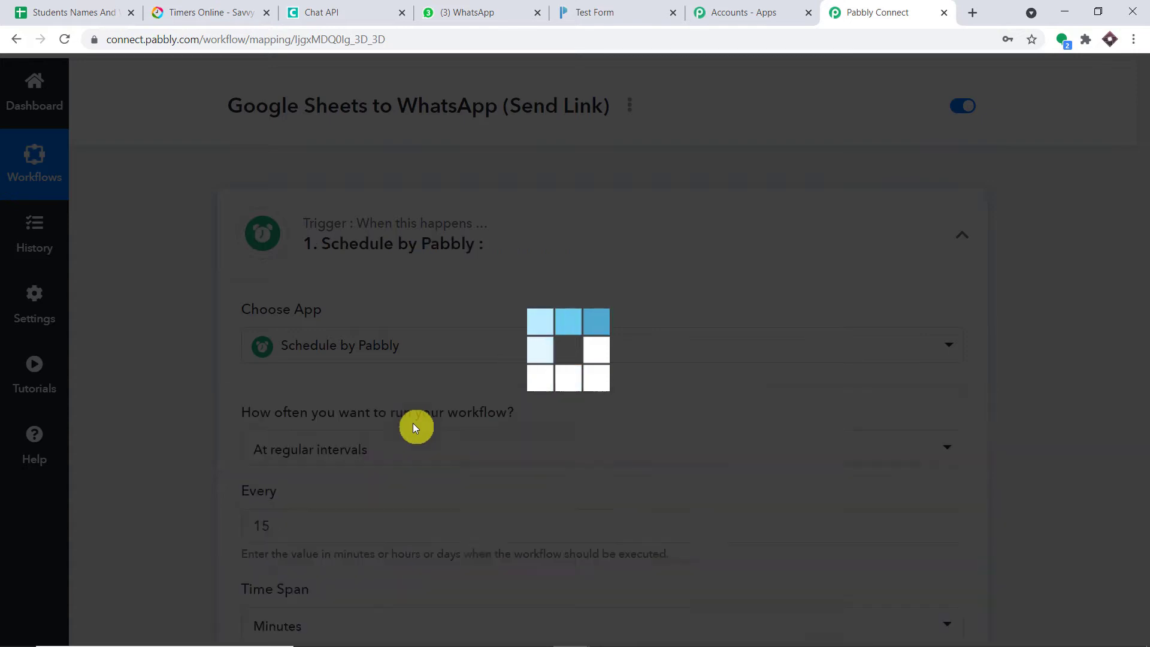
- Set the schedule trigger to run the workflow Once
{"action": "scroll", "coordinate": [519, 295], "scroll_direction": "down", "scroll_amount": 3}
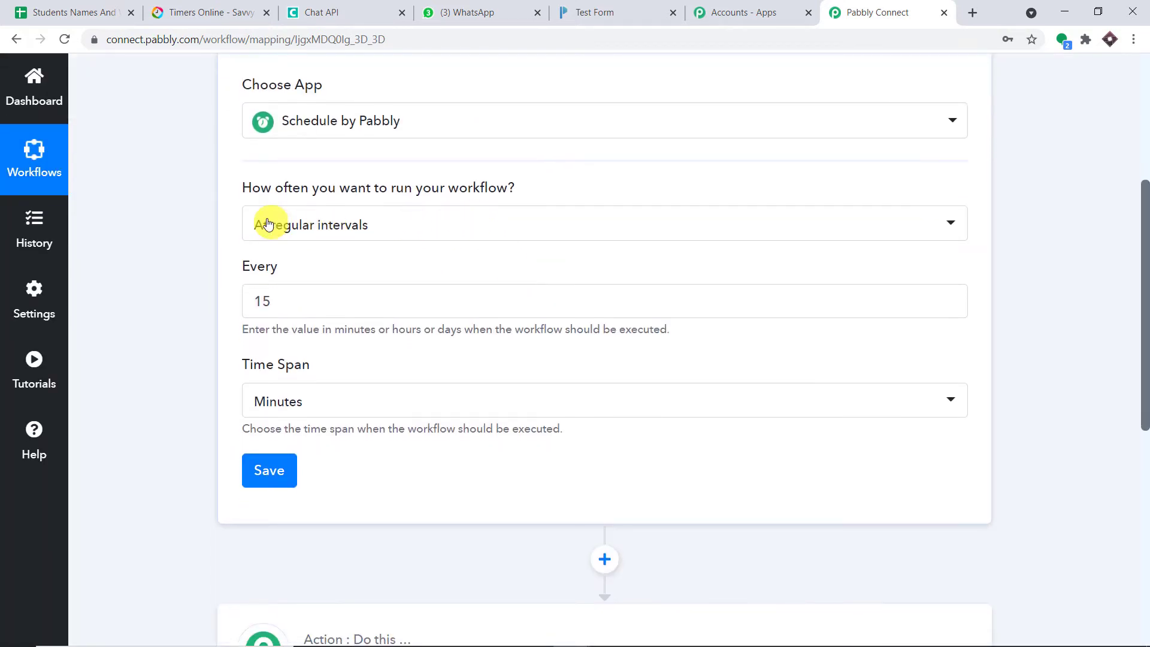
{"action": "left_click", "coordinate": [418, 230]}
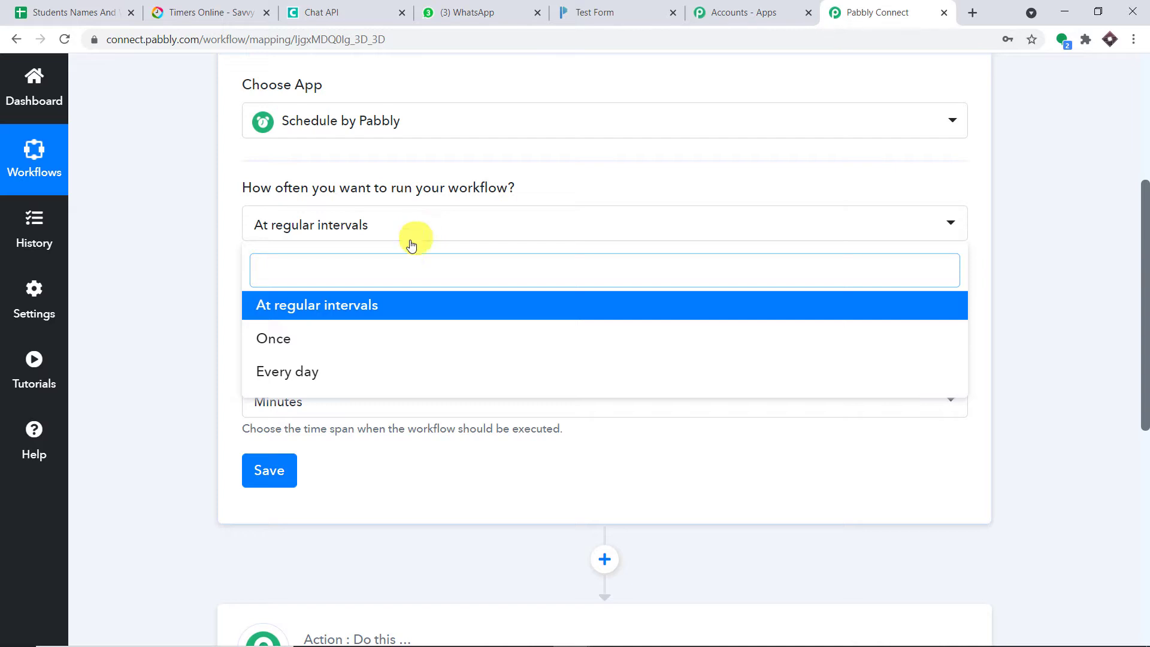
{"action": "left_click", "coordinate": [379, 336]}
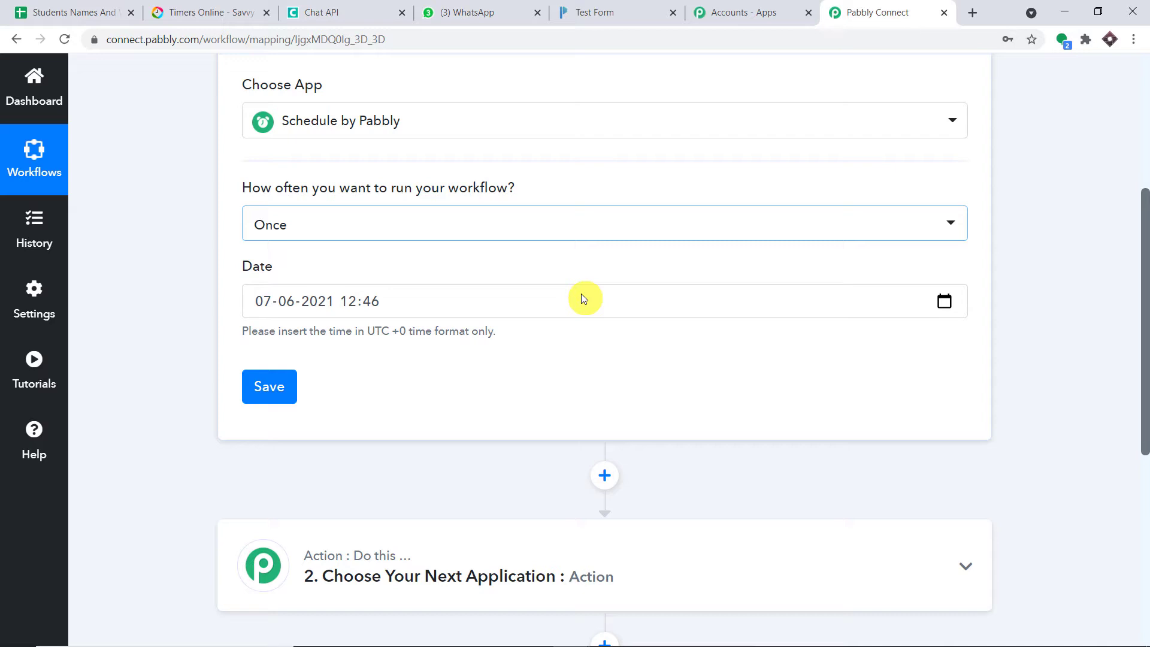
- Switch to the Savvy Time browser tab and open its UTC to IST converter page
{"action": "mouse_move", "coordinate": [1084, 640]}
{"action": "left_click", "coordinate": [227, 14]}
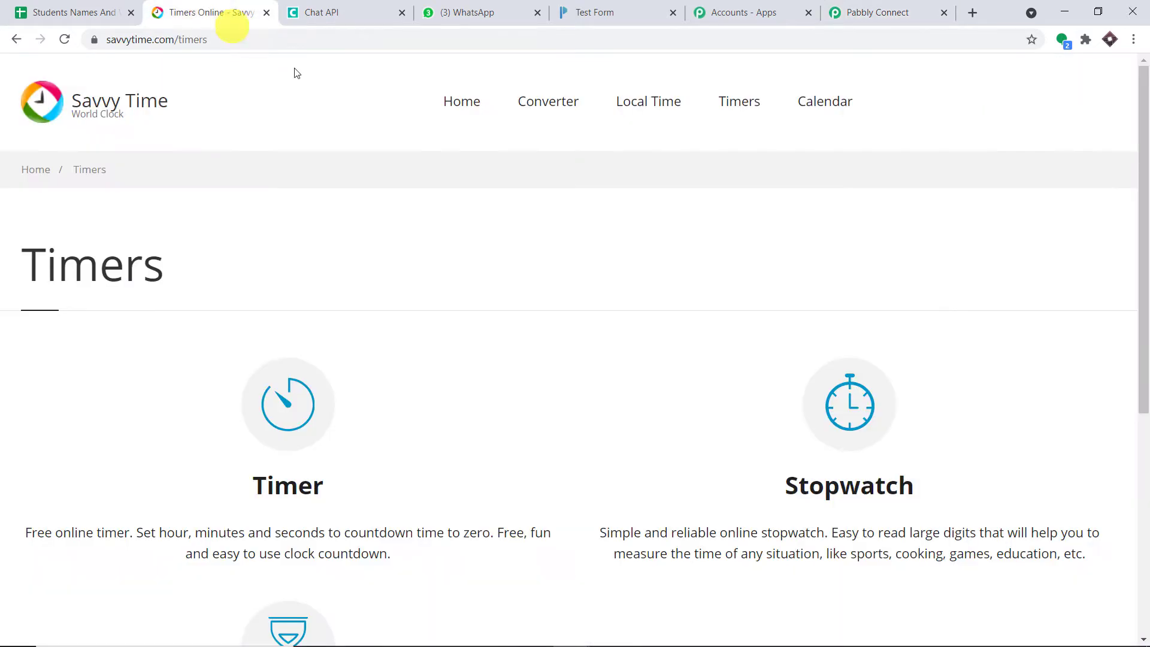
{"action": "left_click", "coordinate": [173, 36]}
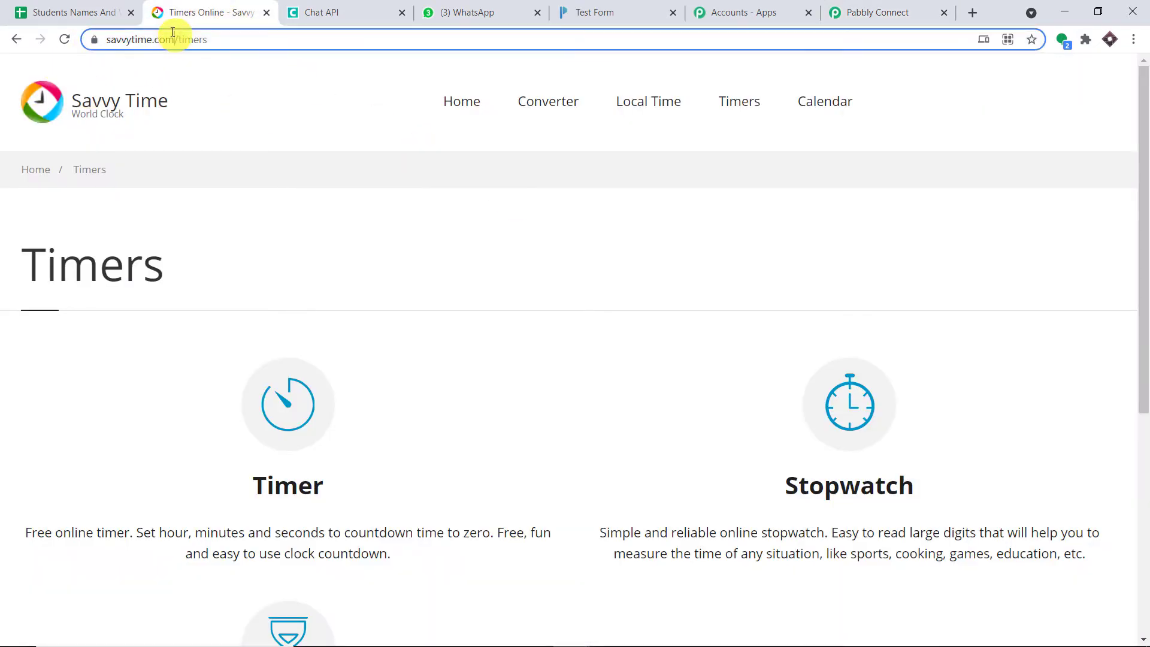
{"action": "key", "text": "BackSpace"}
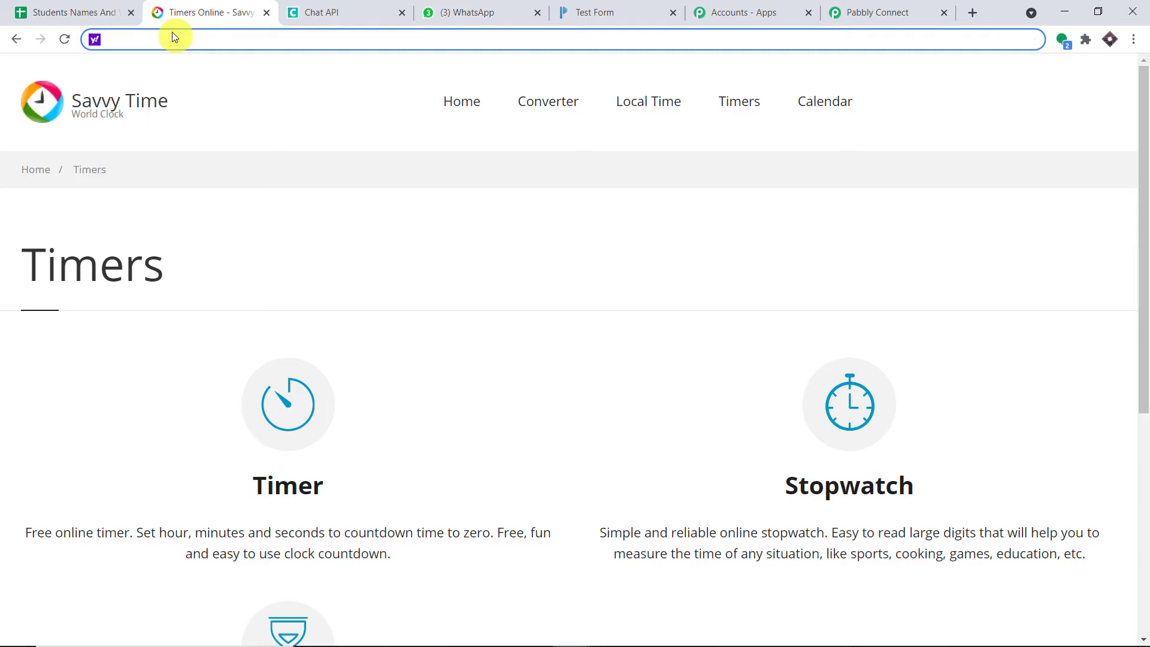
{"action": "type", "text": "utc"}
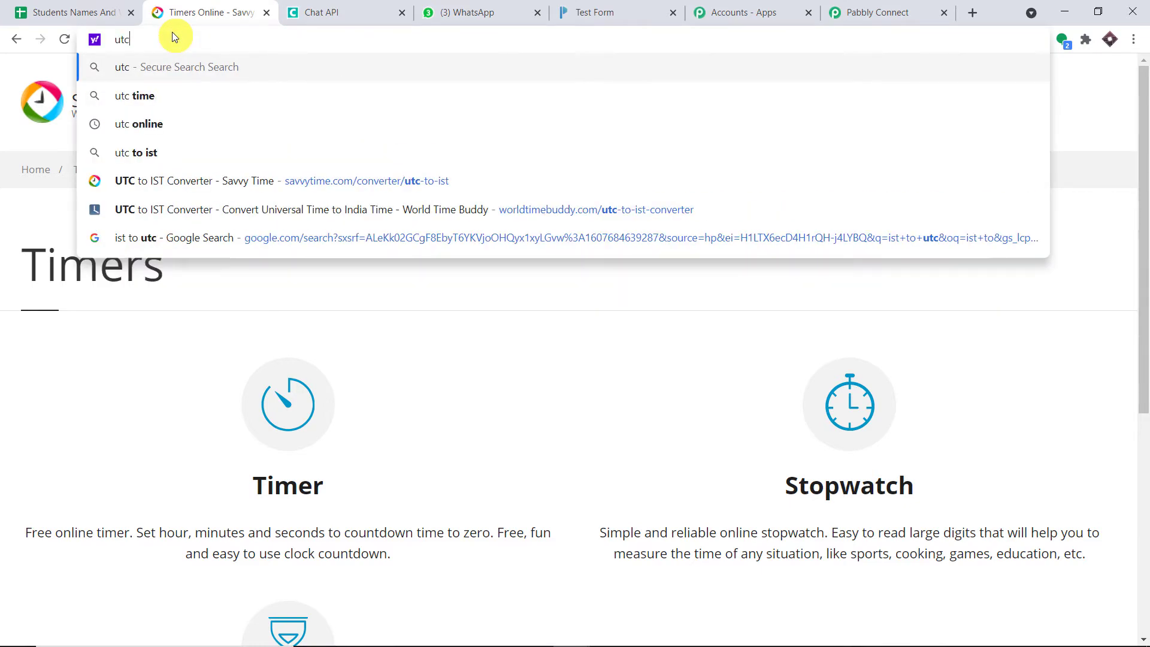
{"action": "left_click", "coordinate": [224, 190]}
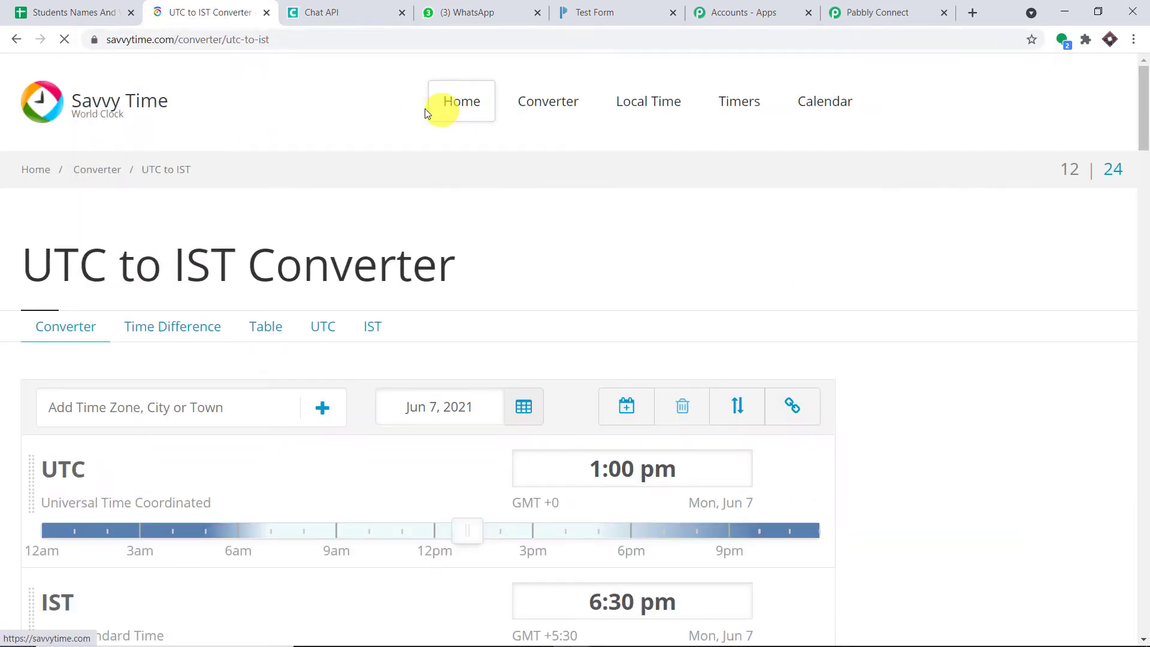
- Set the IST time to 6:55 pm in the converter to get the matching UTC time
{"action": "scroll", "coordinate": [423, 115], "scroll_direction": "down", "scroll_amount": 10}
{"action": "scroll", "coordinate": [429, 195], "scroll_direction": "up", "scroll_amount": 7}
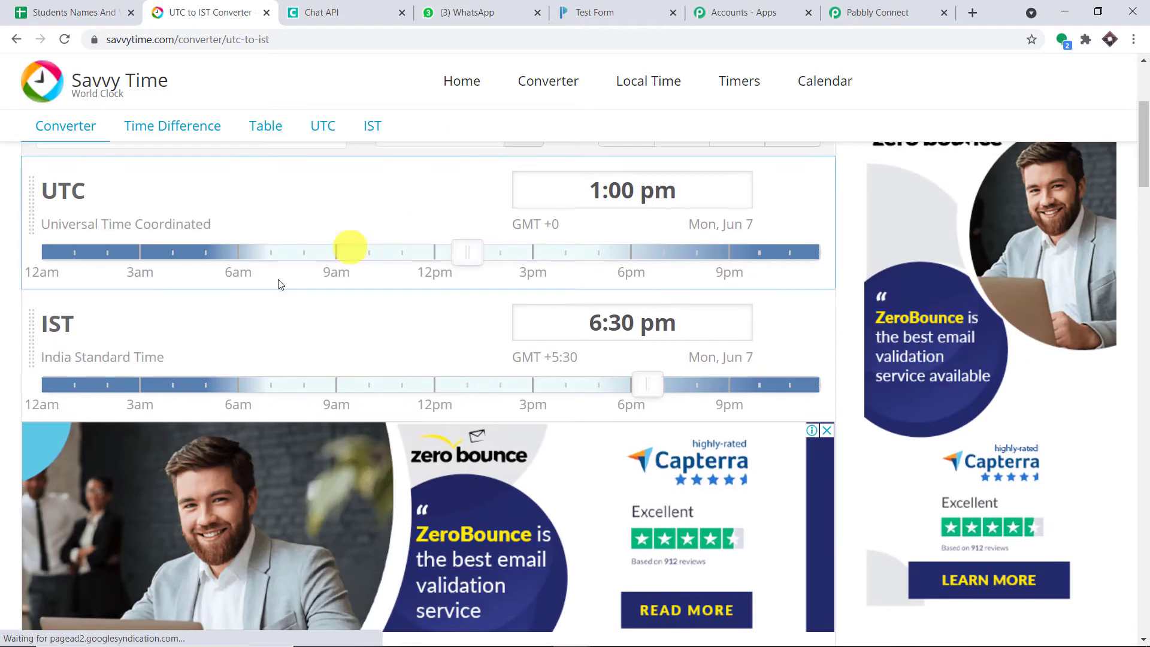
{"action": "left_click", "coordinate": [602, 320]}
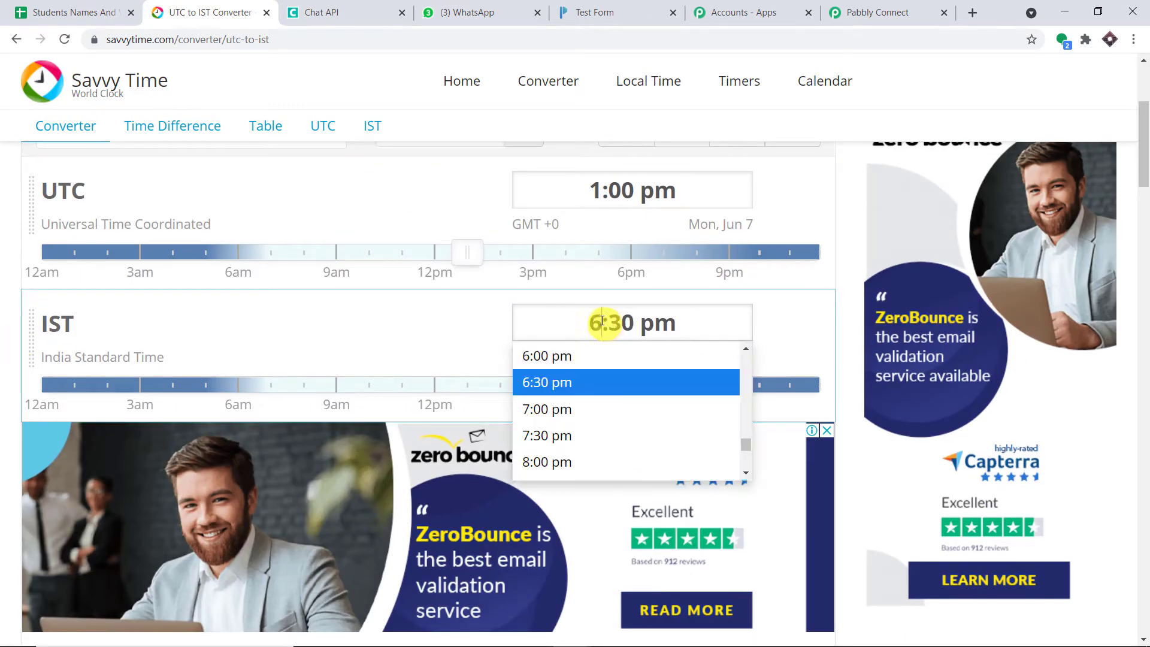
{"action": "left_click", "coordinate": [604, 320]}
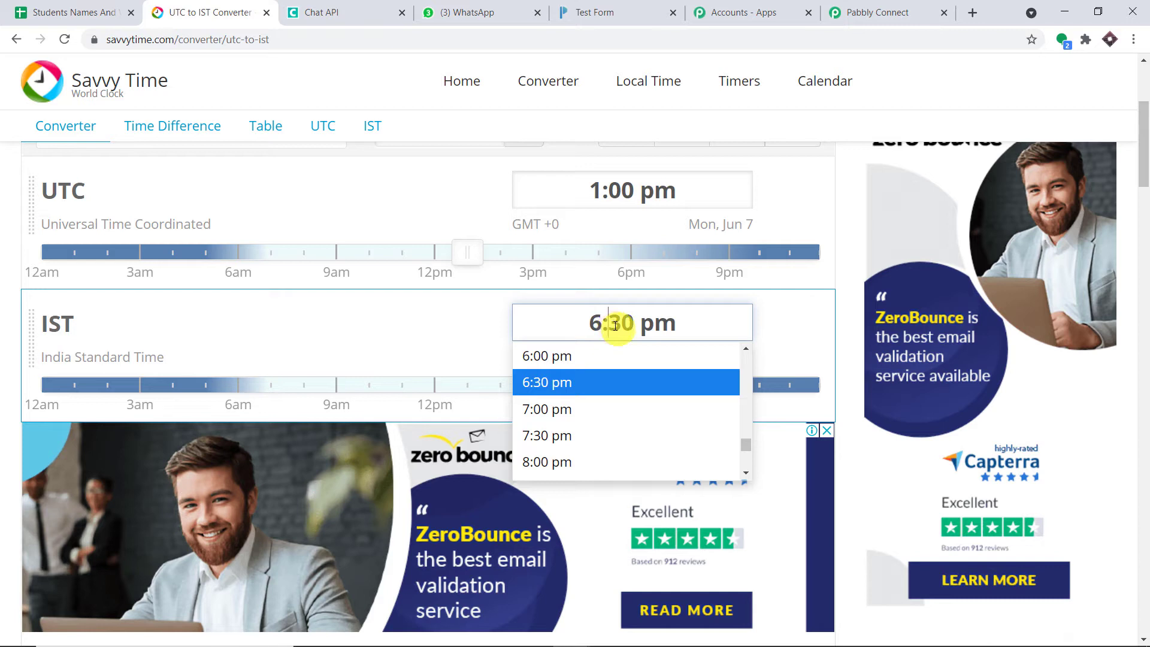
{"action": "left_click", "coordinate": [611, 326]}
{"action": "left_click", "coordinate": [621, 323]}
{"action": "key", "text": "BackSpace"}
{"action": "type", "text": "5"}
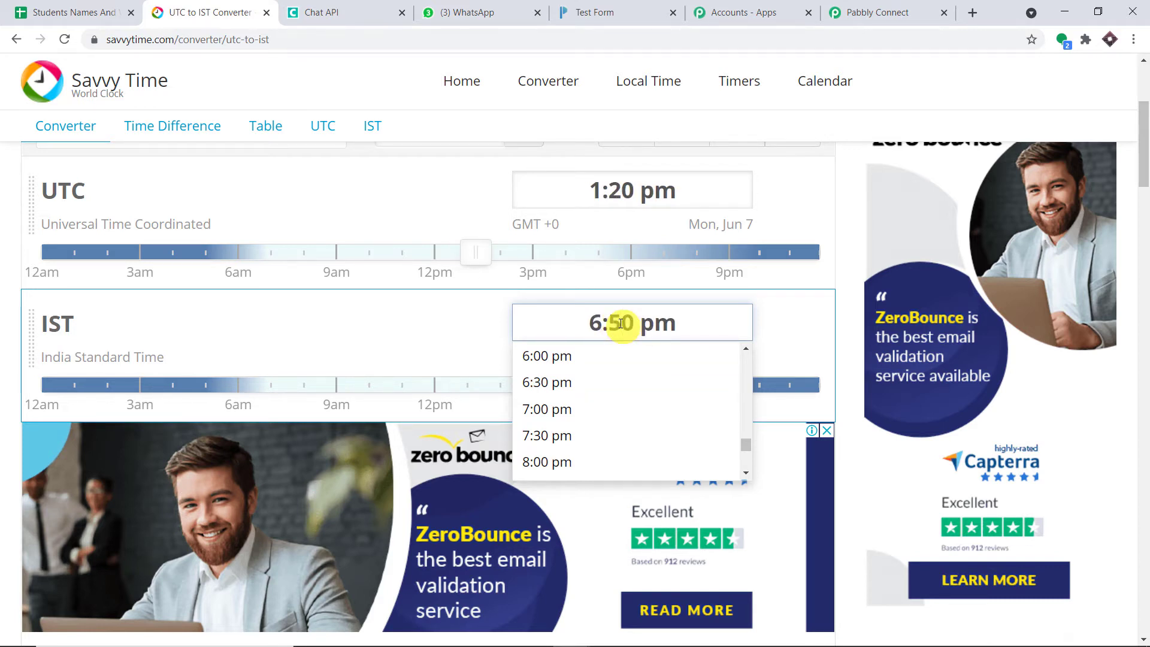
{"action": "left_click", "coordinate": [634, 321]}
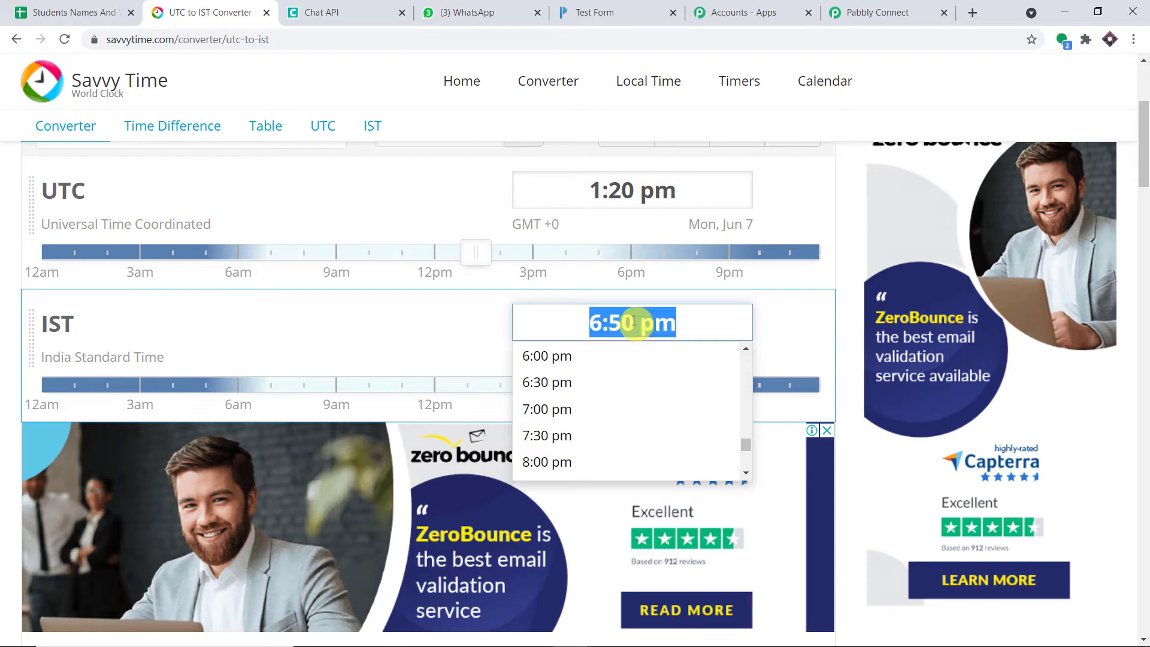
{"action": "left_click", "coordinate": [634, 321]}
{"action": "key", "text": "BackSpace"}
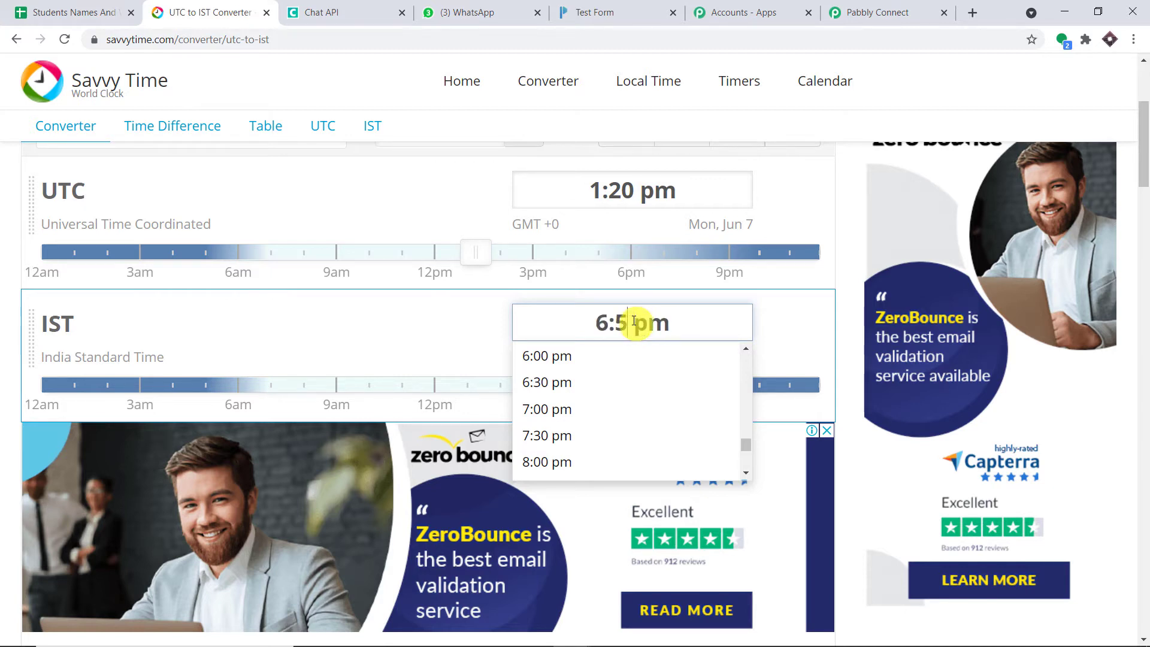
{"action": "type", "text": "5"}
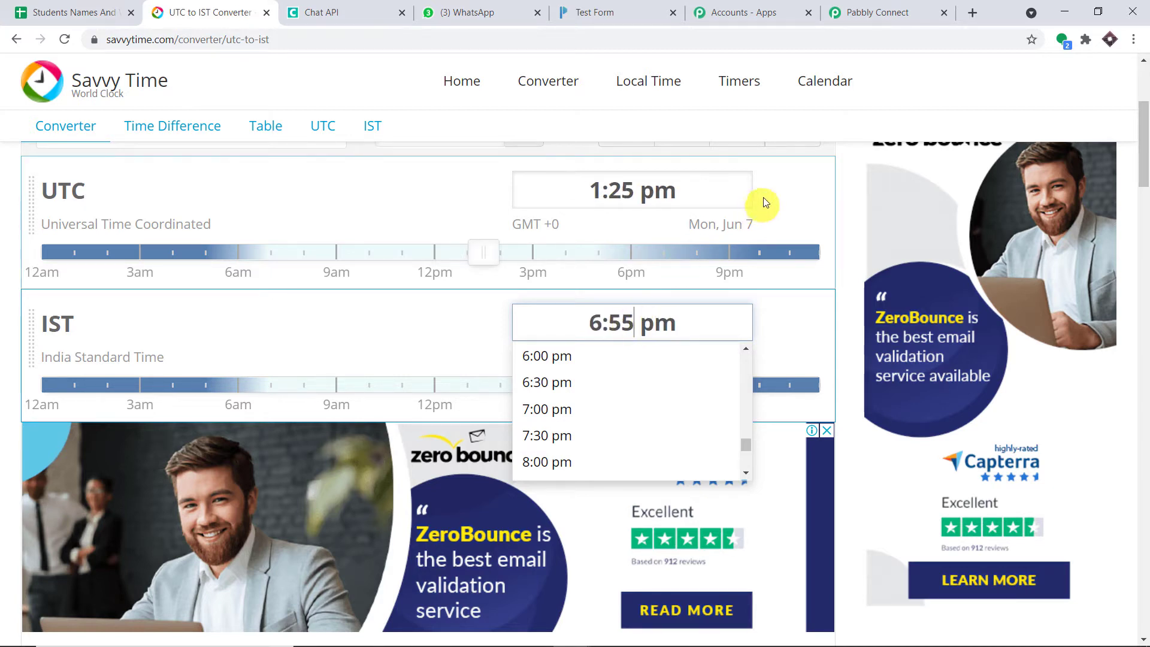
{"action": "left_click", "coordinate": [736, 198]}
{"action": "scroll", "coordinate": [665, 195], "scroll_direction": "up", "scroll_amount": 2}
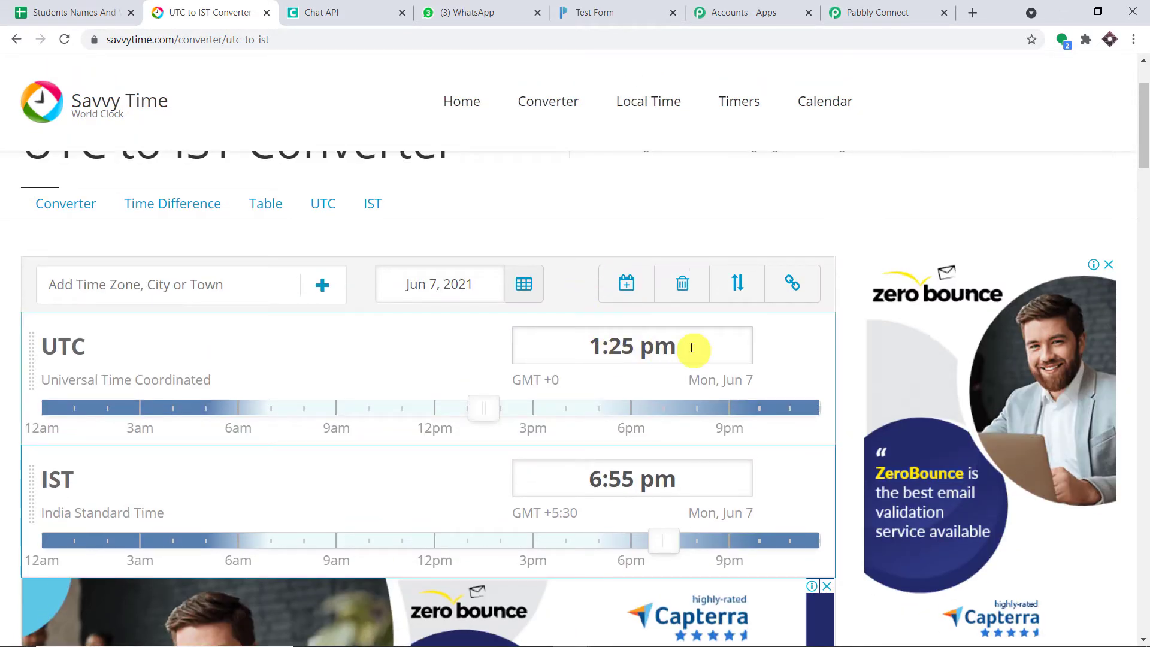
{"action": "left_click", "coordinate": [892, 12]}
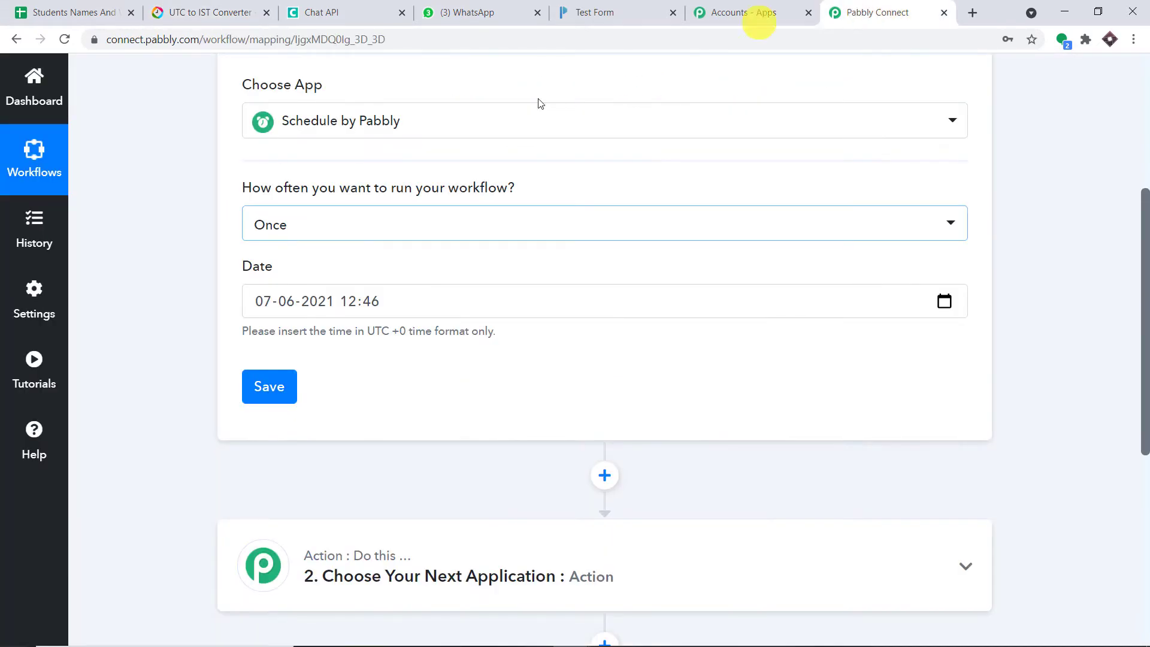
{"action": "left_click", "coordinate": [354, 302]}
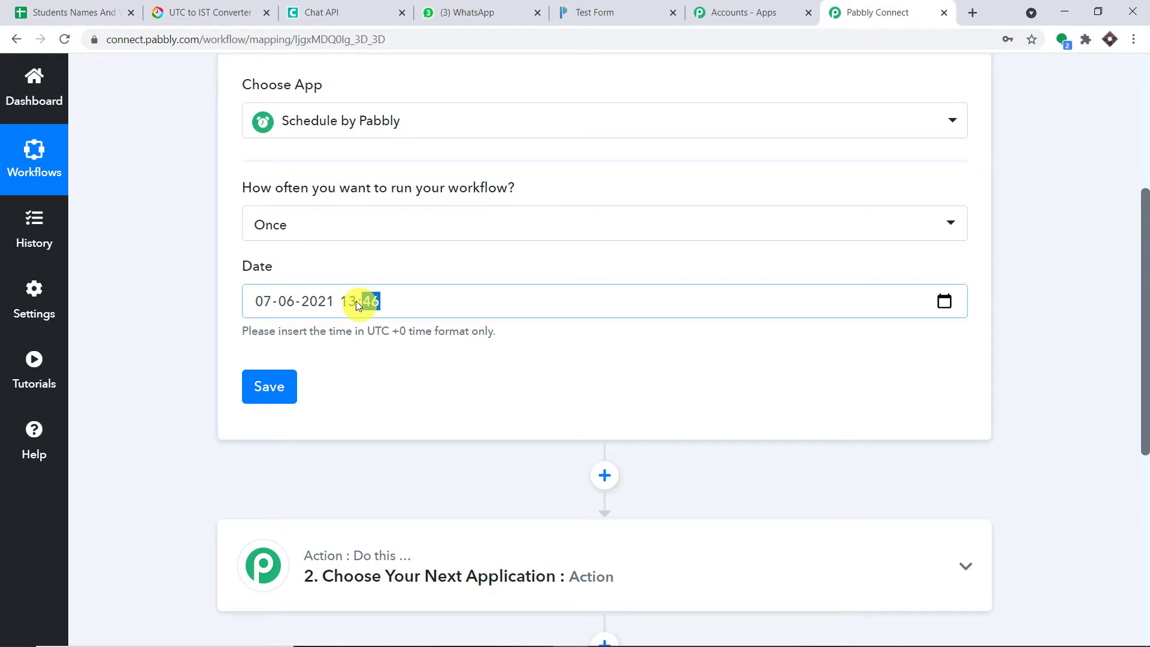
{"action": "left_click", "coordinate": [759, 10]}
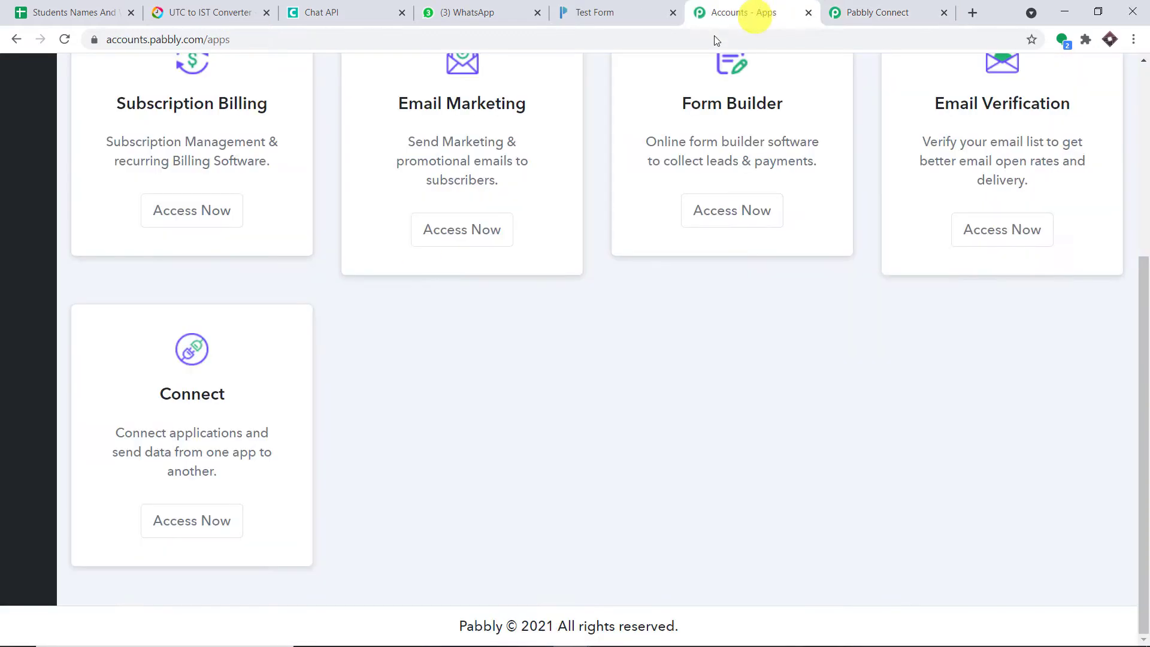
{"action": "left_click", "coordinate": [308, 12]}
{"action": "left_click", "coordinate": [218, 10]}
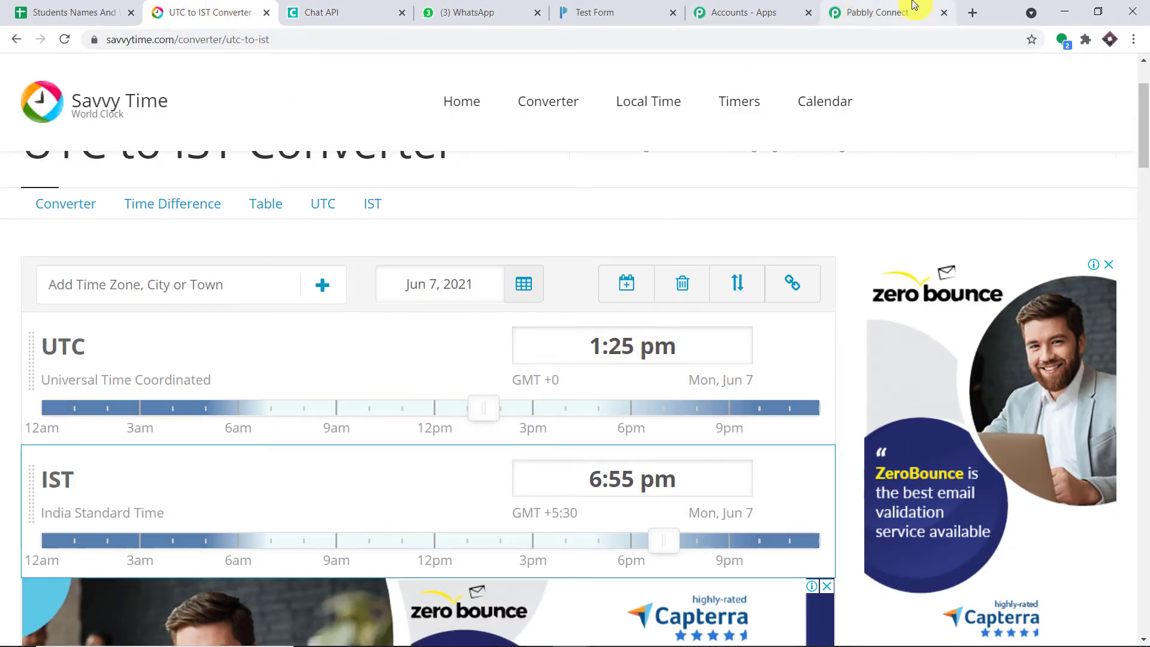
{"action": "left_click", "coordinate": [886, 12]}
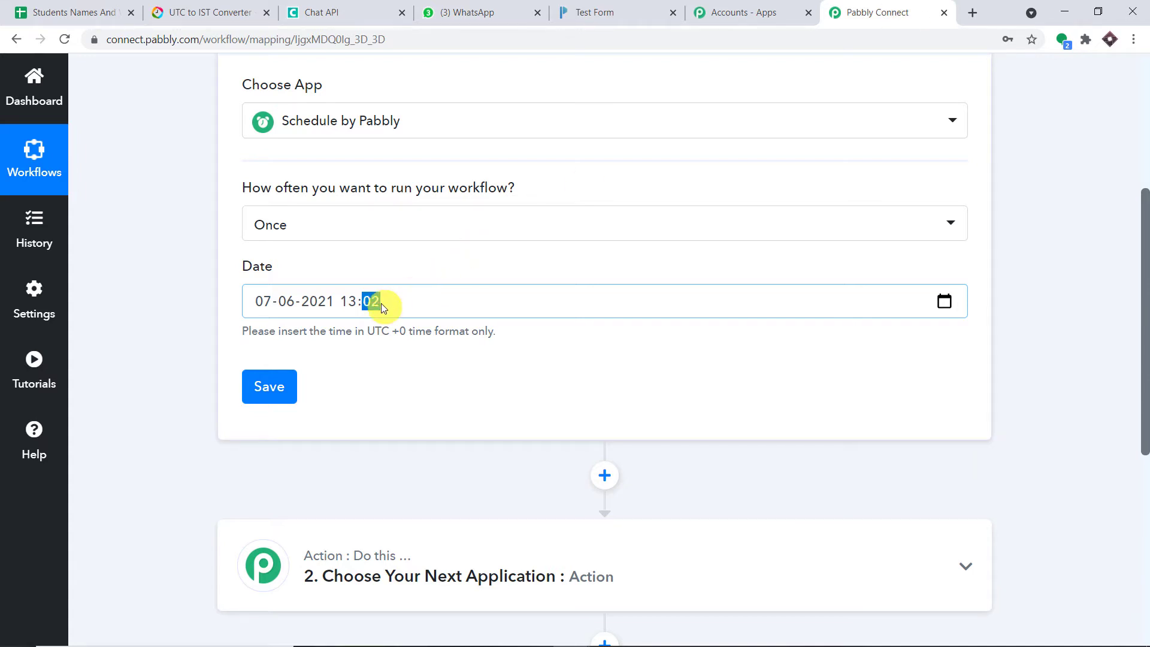
{"action": "left_click", "coordinate": [444, 372]}
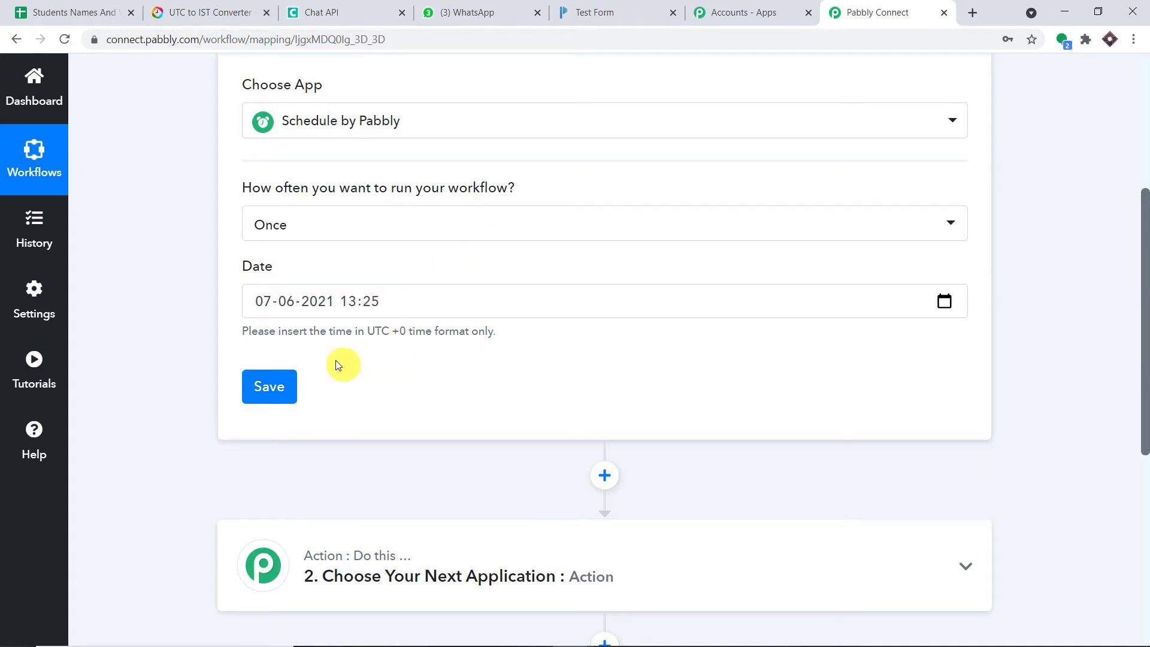
{"action": "left_click", "coordinate": [280, 385]}
{"action": "left_click", "coordinate": [605, 443]}
- Switch to the Students Names And WhatsApp Numbers sheet and select the student data in A2:B15
{"action": "scroll", "coordinate": [575, 256], "scroll_direction": "down", "scroll_amount": 5}
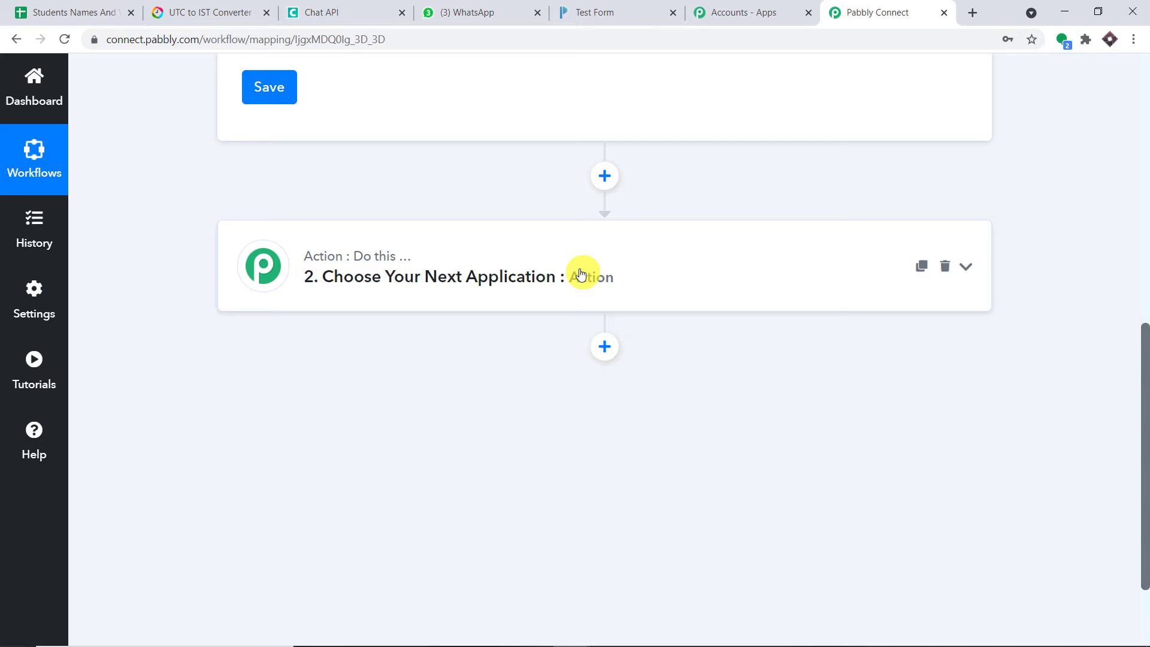
{"action": "left_click", "coordinate": [99, 12]}
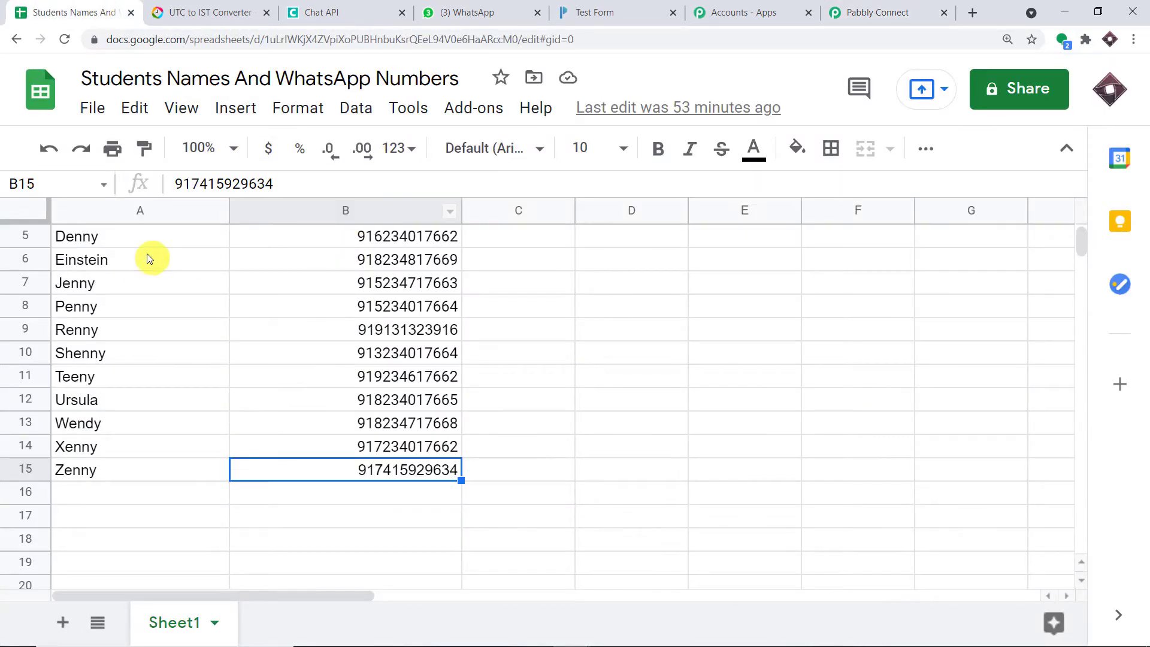
{"action": "scroll", "coordinate": [174, 300], "scroll_direction": "up", "scroll_amount": 2}
{"action": "left_click", "coordinate": [61, 246]}
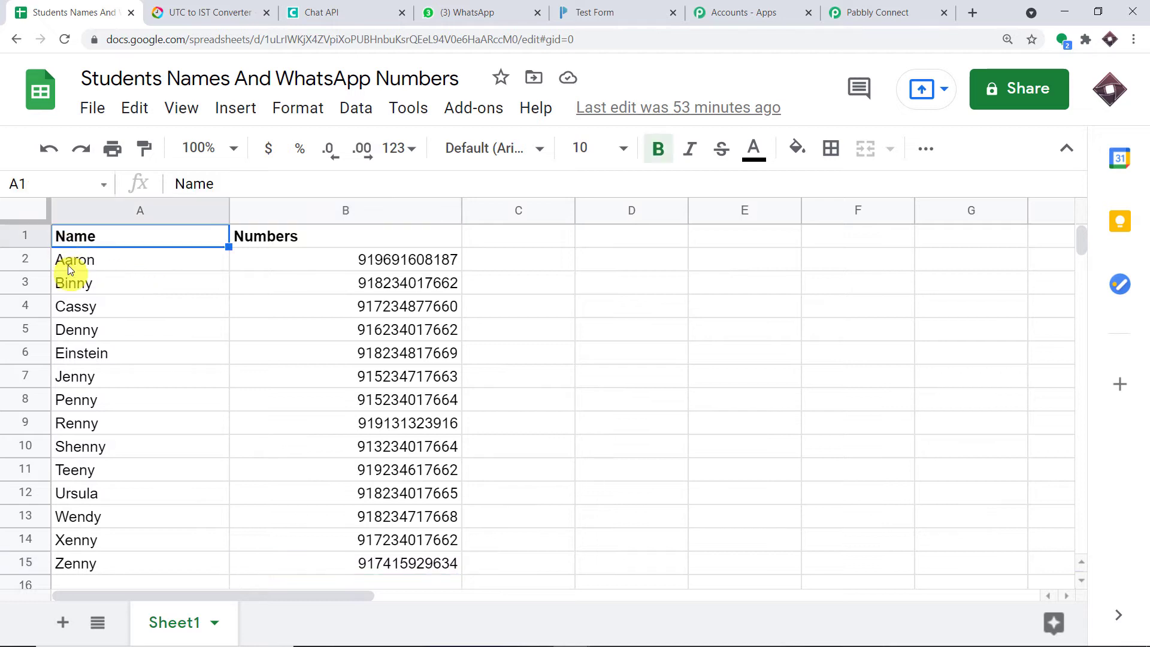
{"action": "left_click_drag", "start_coordinate": [67, 265], "coordinate": [443, 575]}
{"action": "key", "text": "ctrl+c"}
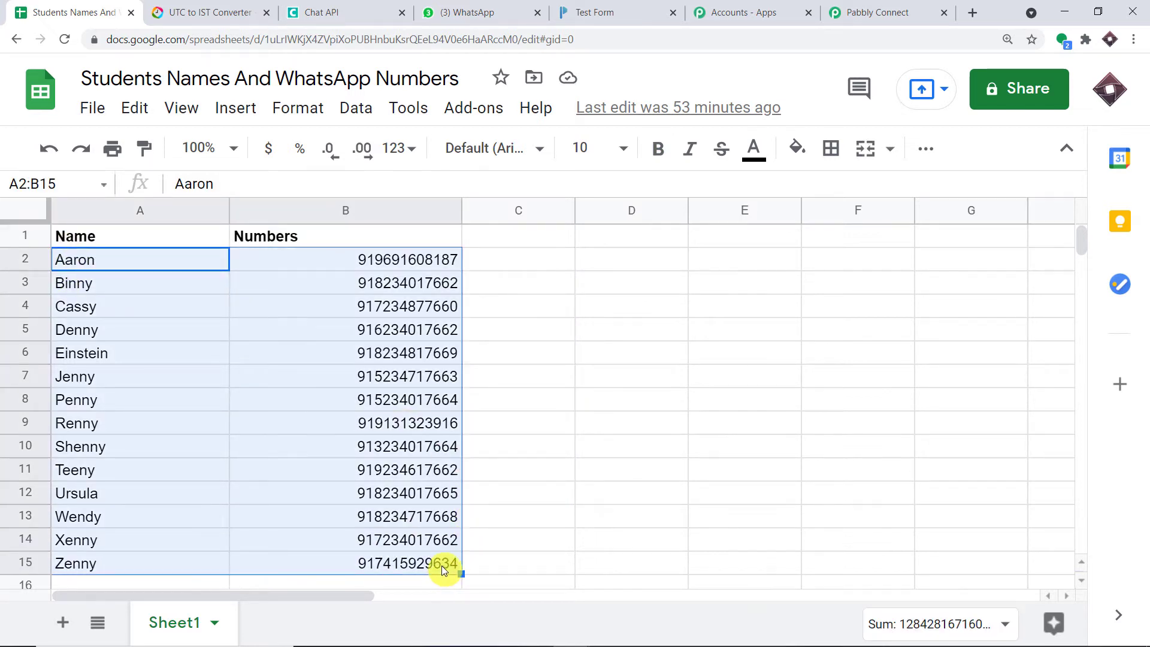
- Return to the Pabbly Connect workflow and set its second step to Google Sheets with the Get Row(s) action event
{"action": "left_click", "coordinate": [863, 11]}
{"action": "left_click", "coordinate": [495, 265]}
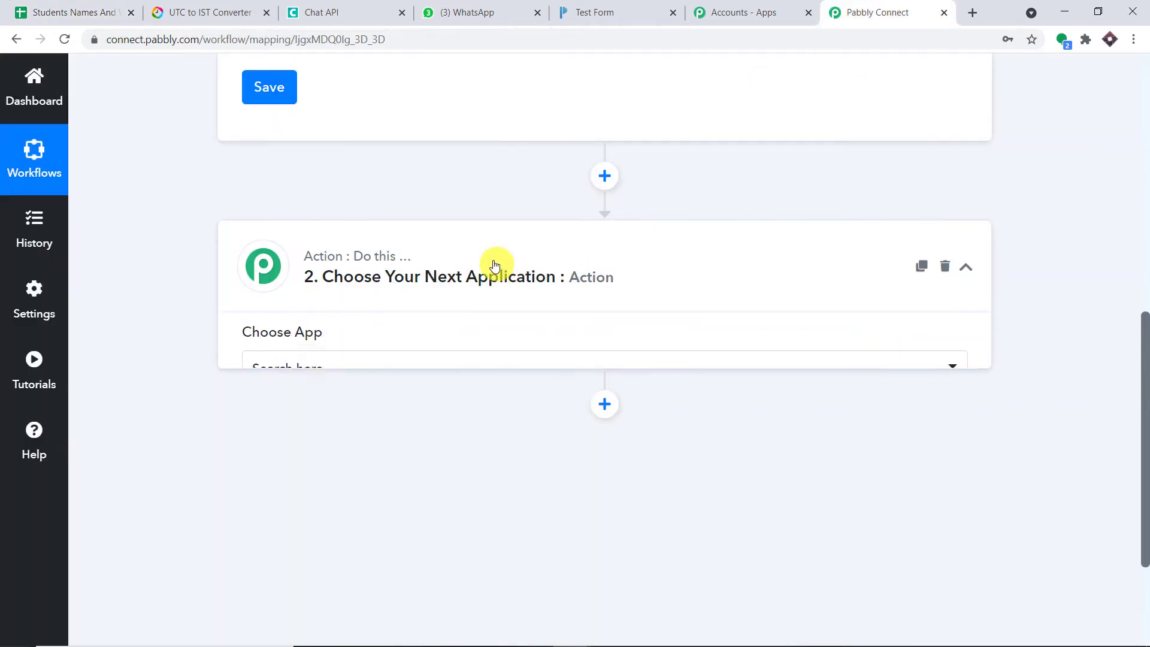
{"action": "left_click", "coordinate": [445, 375]}
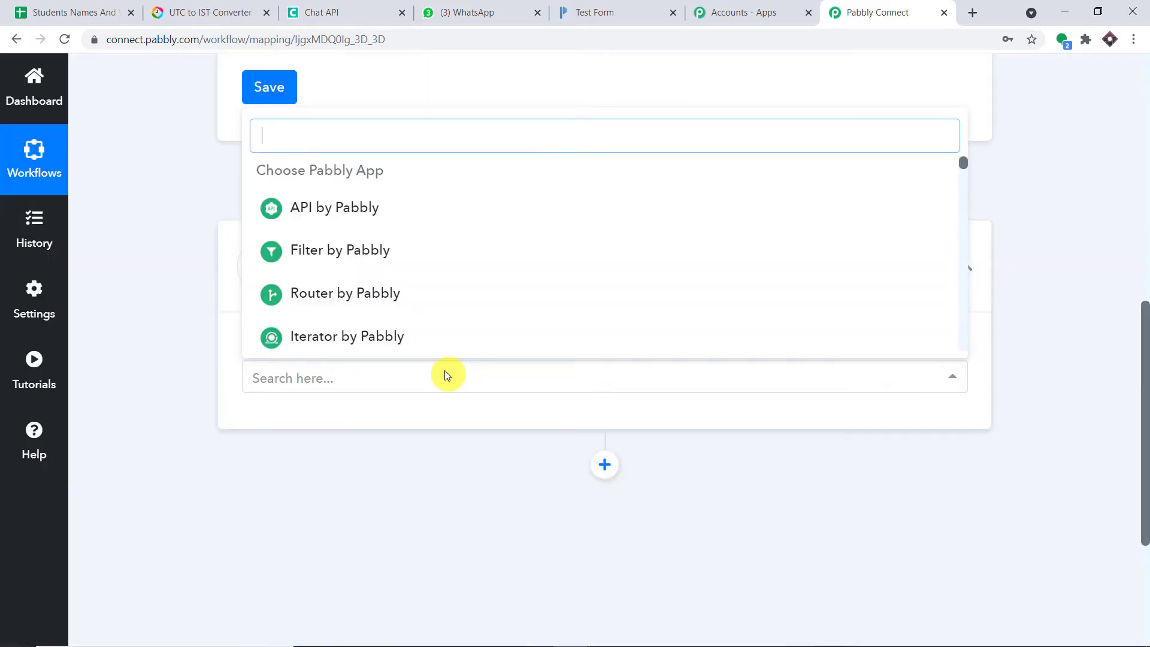
{"action": "type", "text": "google"}
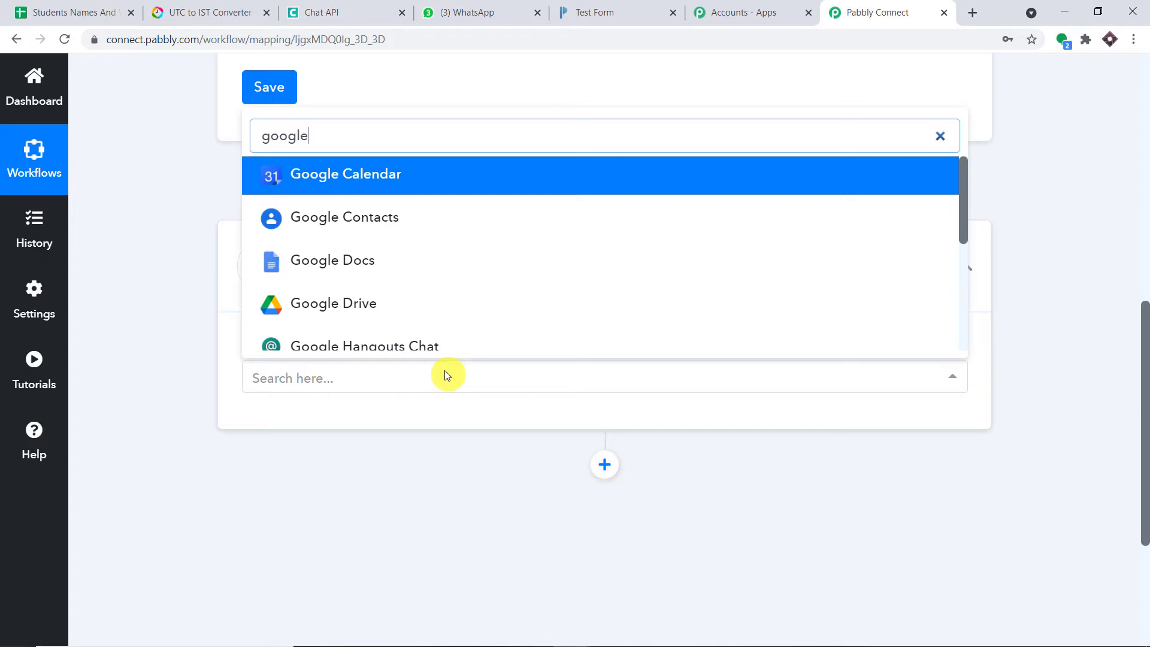
{"action": "type", "text": " shh"}
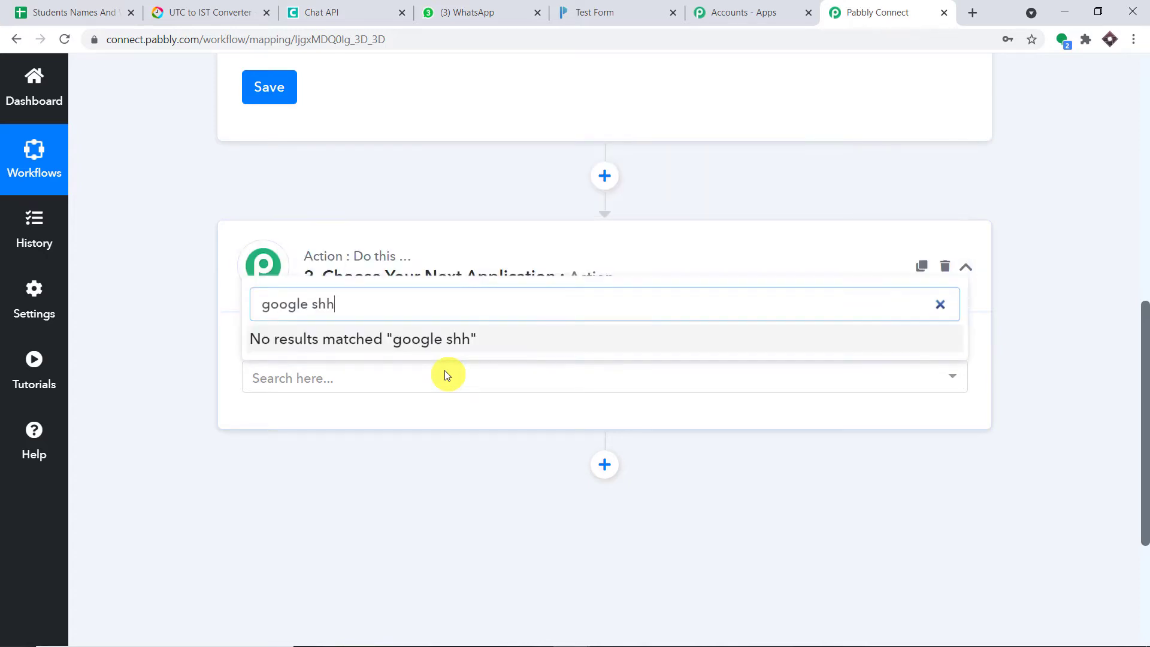
{"action": "key", "text": "BackSpace"}
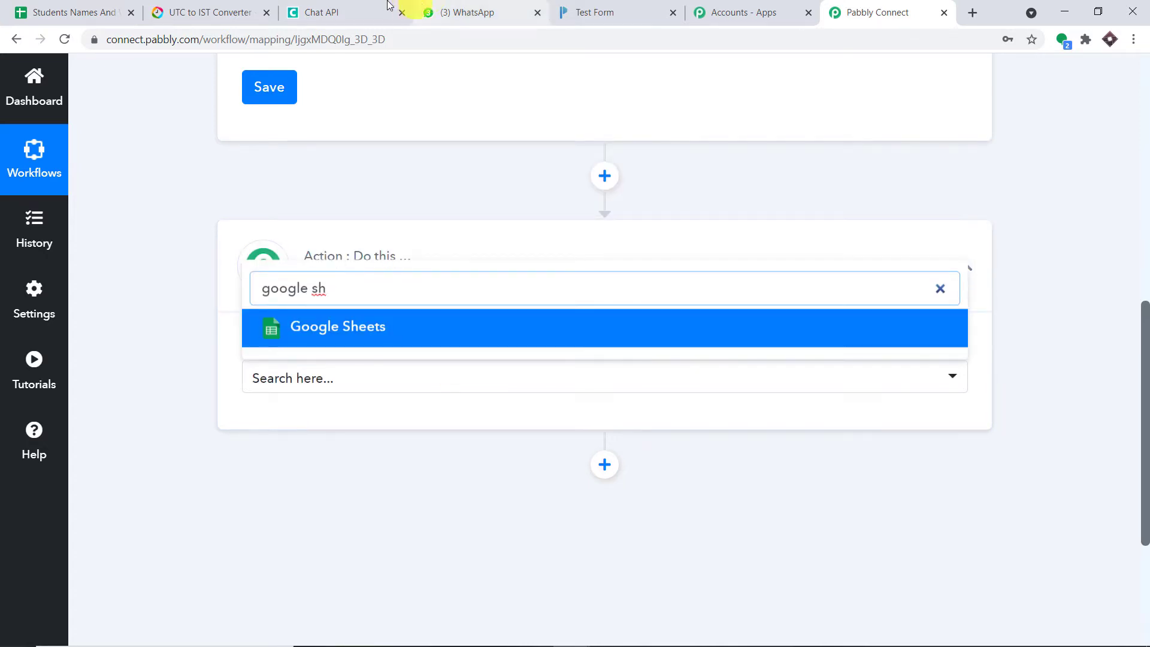
{"action": "left_click", "coordinate": [555, 326]}
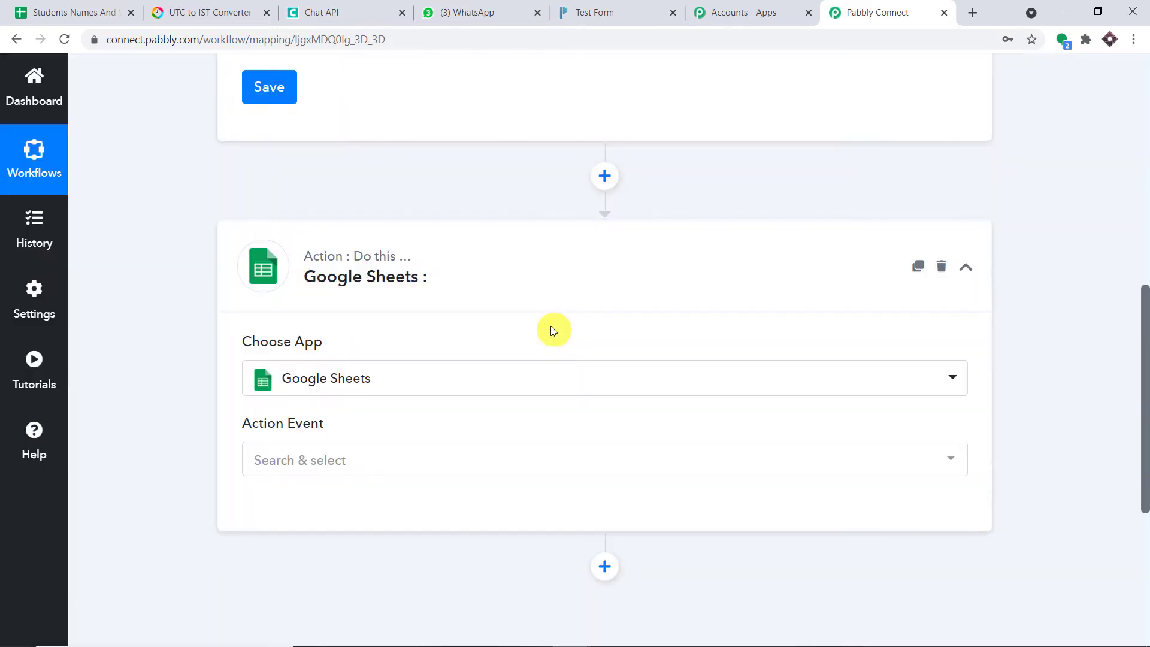
{"action": "left_click", "coordinate": [387, 459]}
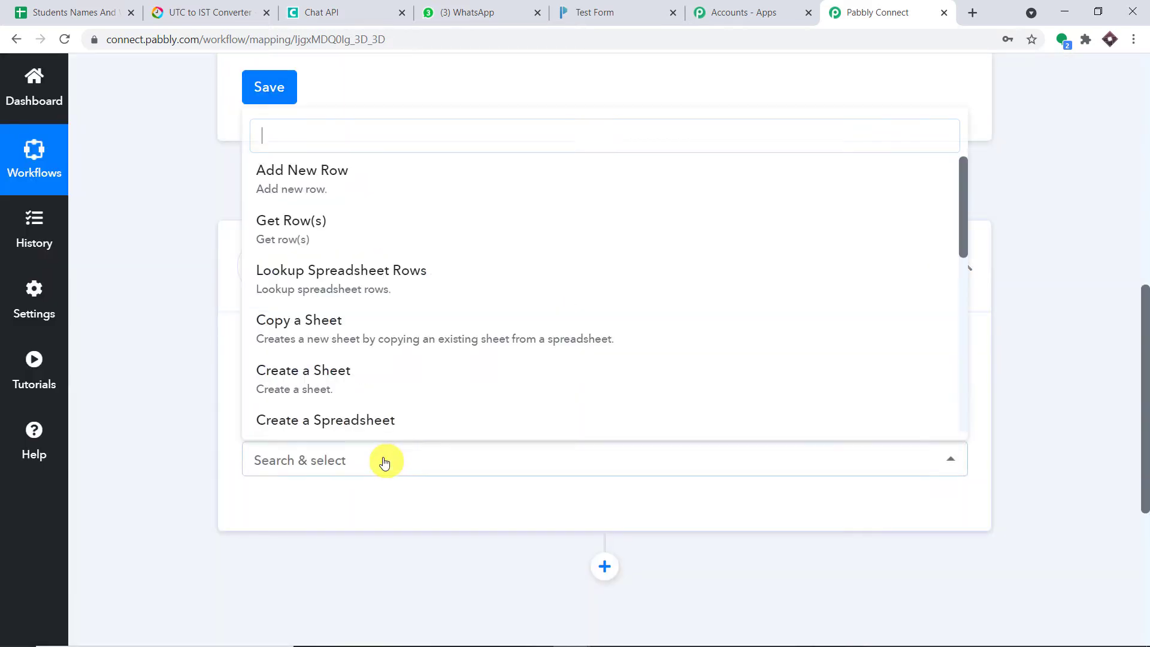
{"action": "left_click", "coordinate": [466, 225]}
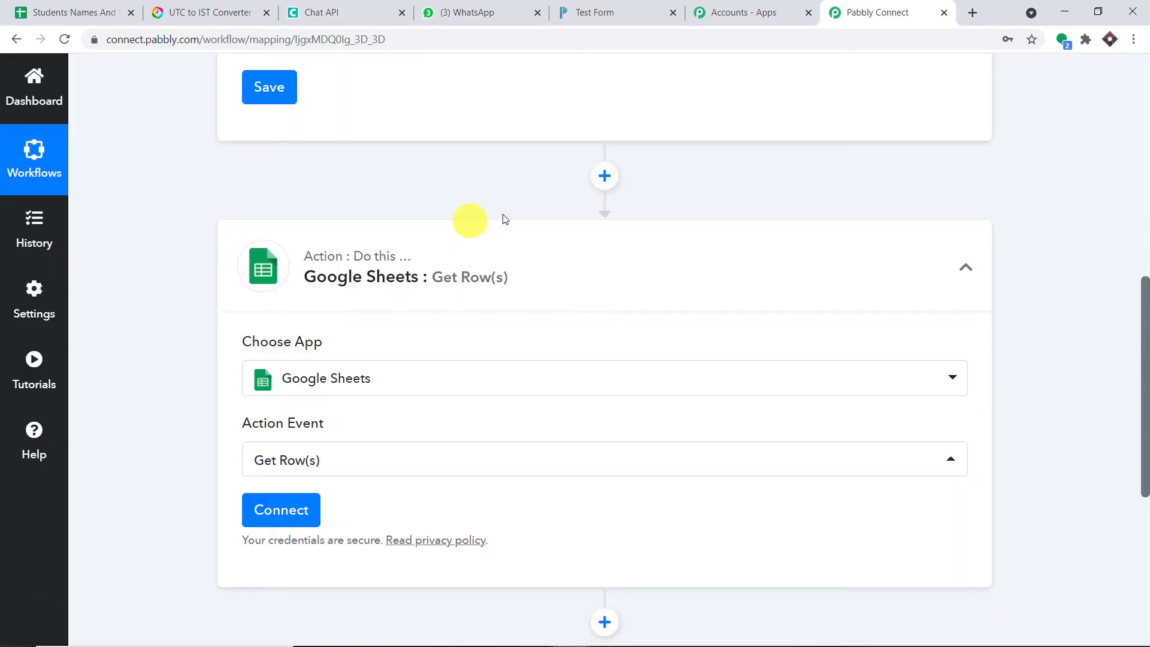
- Add a new Google Sheets connection and authorize Pabbly Connect Sheets with the first listed Google account
{"action": "left_click", "coordinate": [312, 509]}
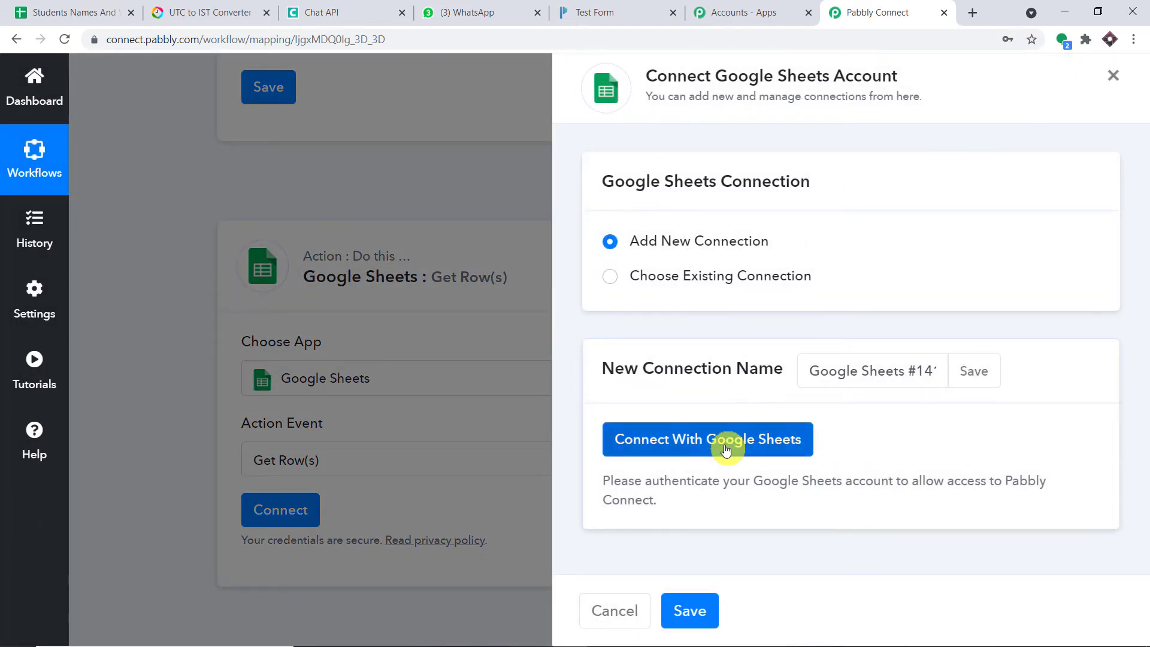
{"action": "left_click", "coordinate": [740, 442]}
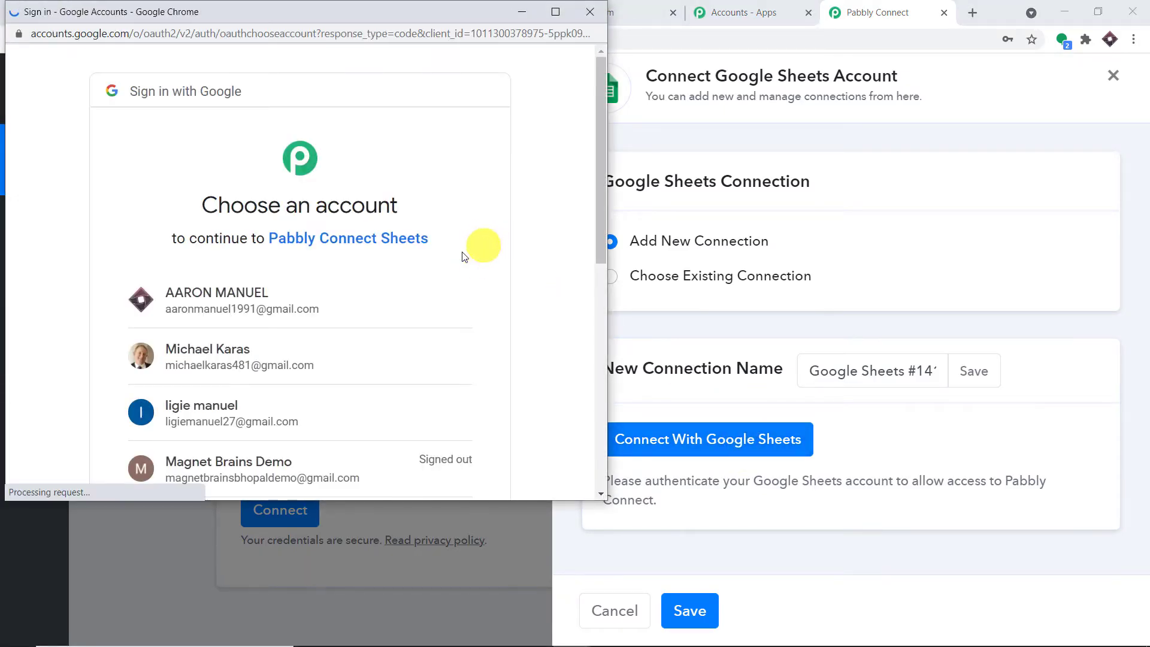
{"action": "left_click", "coordinate": [297, 299]}
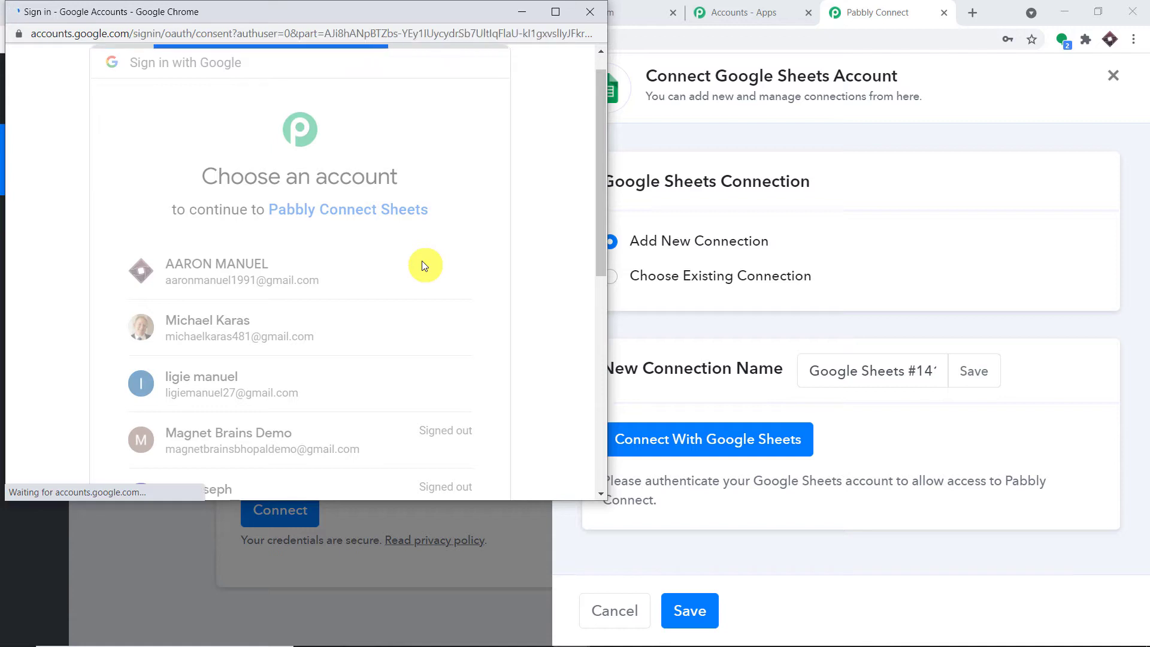
{"action": "scroll", "coordinate": [425, 276], "scroll_direction": "down", "scroll_amount": 4}
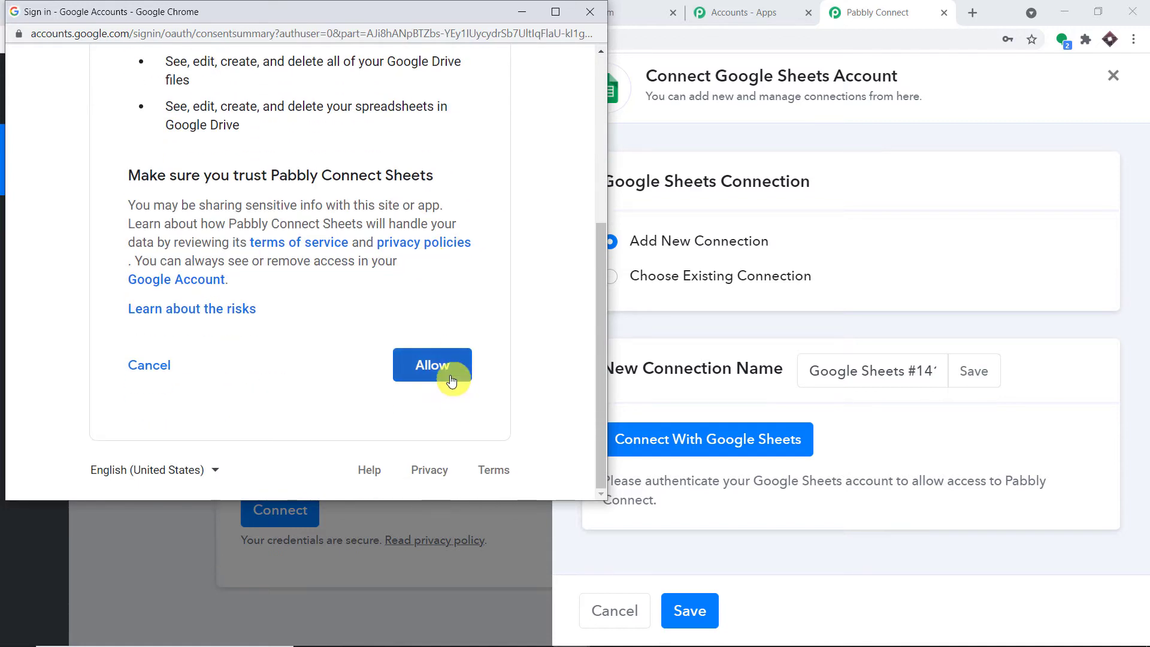
{"action": "left_click", "coordinate": [449, 375]}
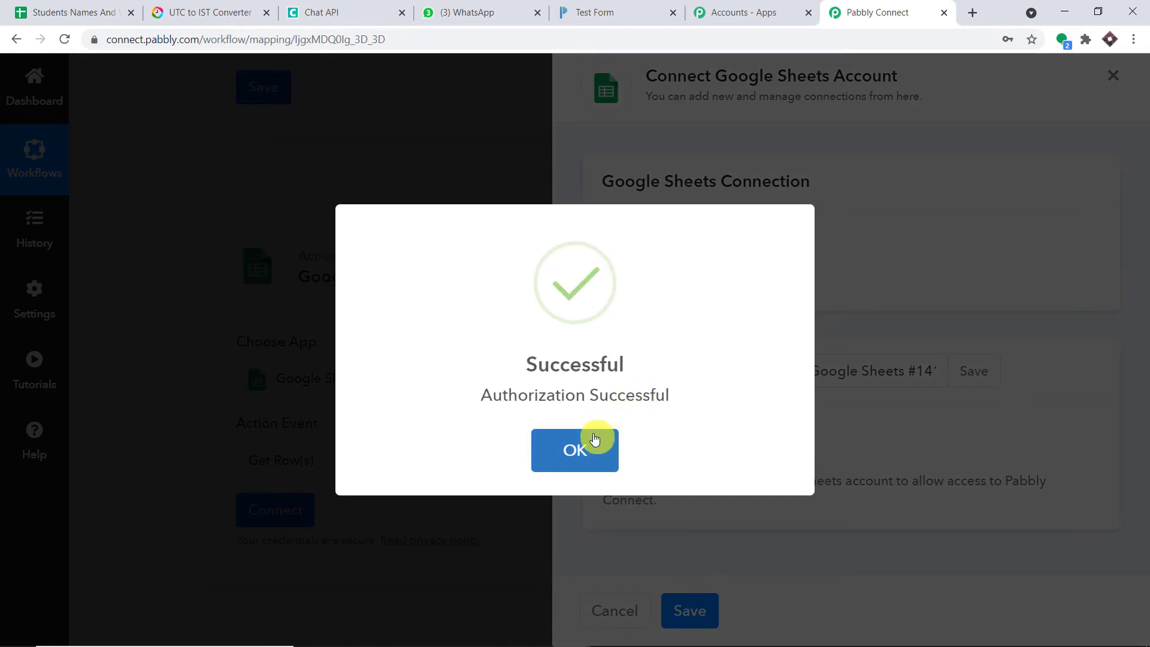
{"action": "left_click", "coordinate": [595, 443]}
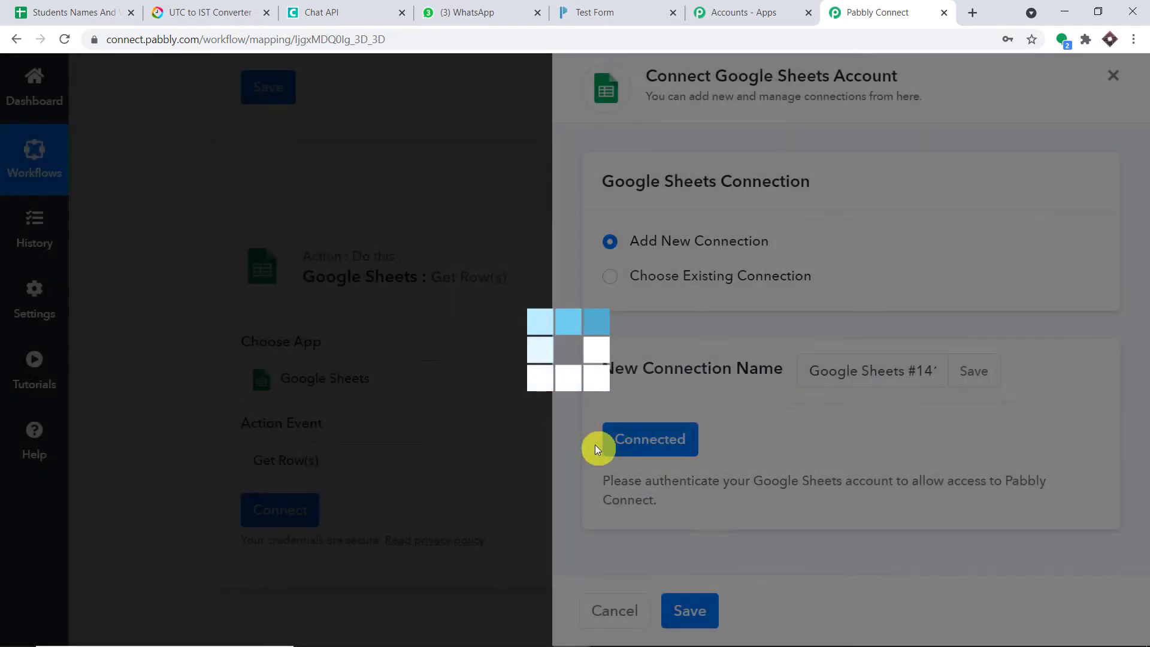
- Choose Students Names And WhatsApp Numbers as the spreadsheet for the Get Row(s) step
{"action": "scroll", "coordinate": [614, 389], "scroll_direction": "down", "scroll_amount": 5}
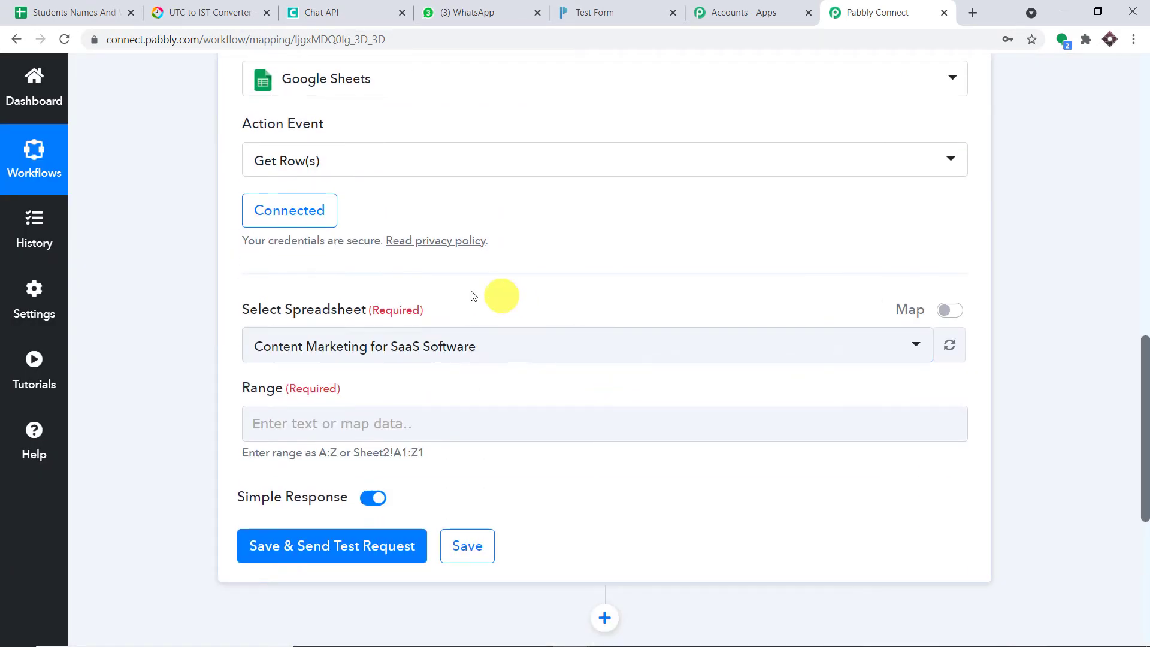
{"action": "scroll", "coordinate": [455, 285], "scroll_direction": "down", "scroll_amount": 1}
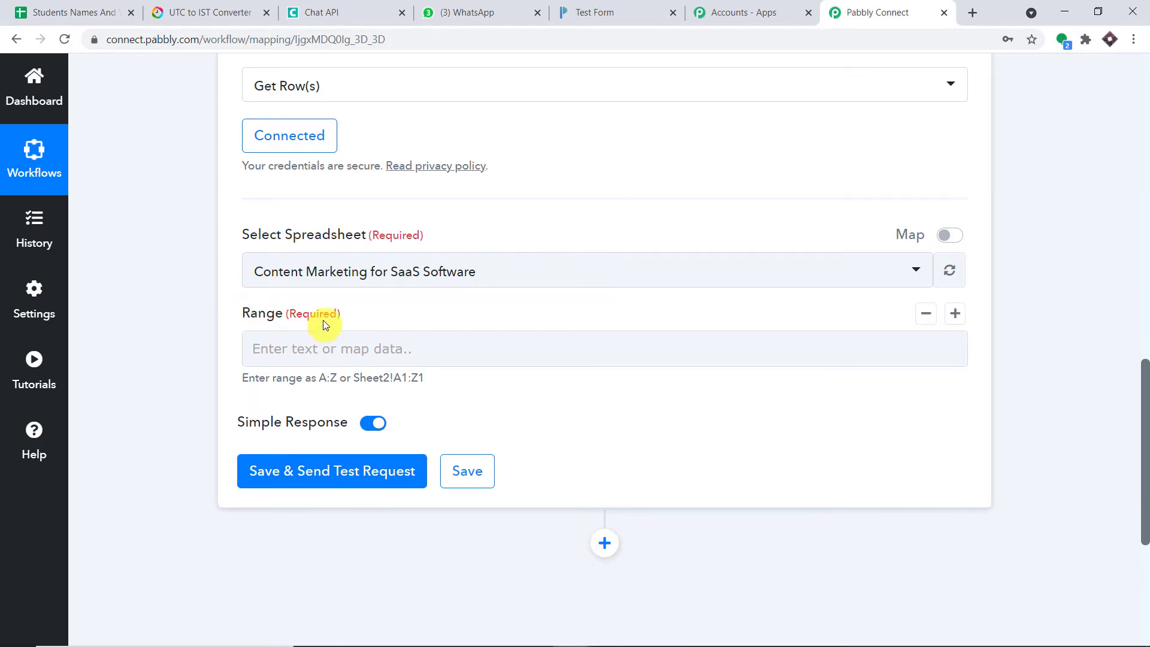
{"action": "left_click", "coordinate": [345, 278]}
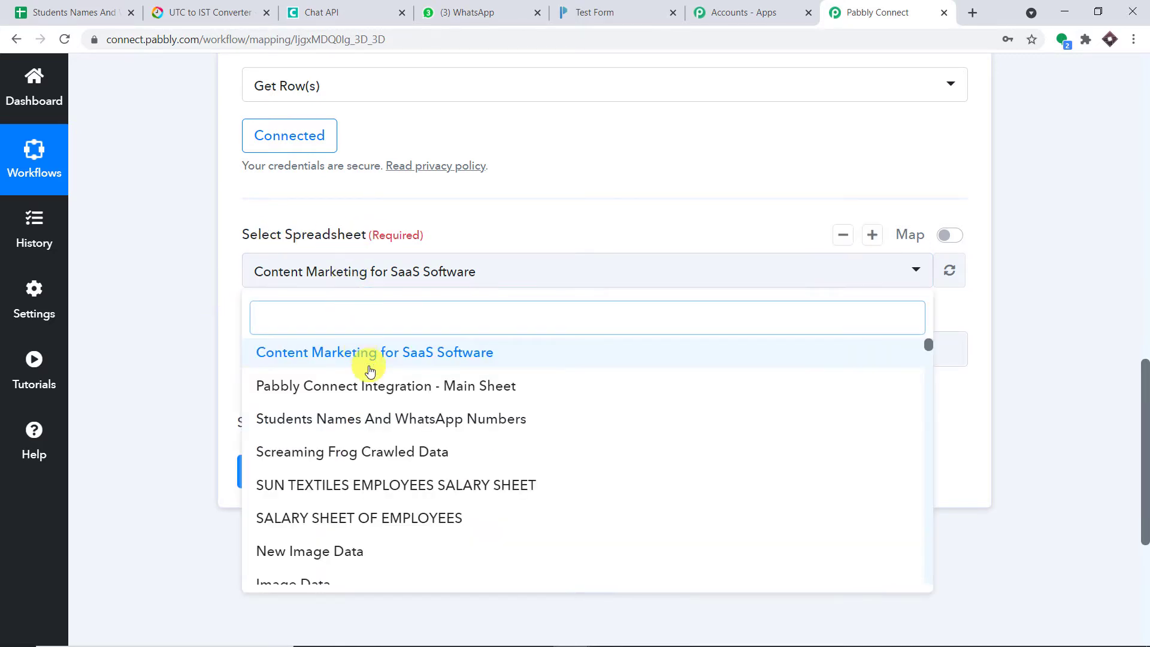
{"action": "scroll", "coordinate": [369, 366], "scroll_direction": "down", "scroll_amount": 10}
{"action": "scroll", "coordinate": [369, 365], "scroll_direction": "down", "scroll_amount": 15}
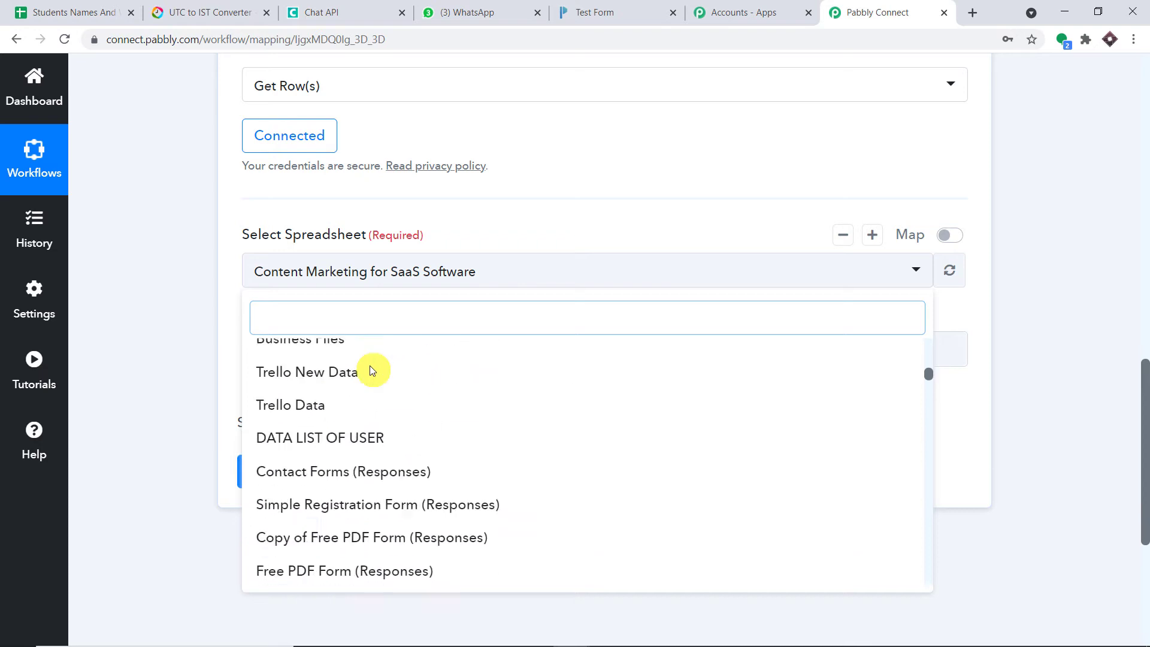
{"action": "scroll", "coordinate": [372, 367], "scroll_direction": "up", "scroll_amount": 15}
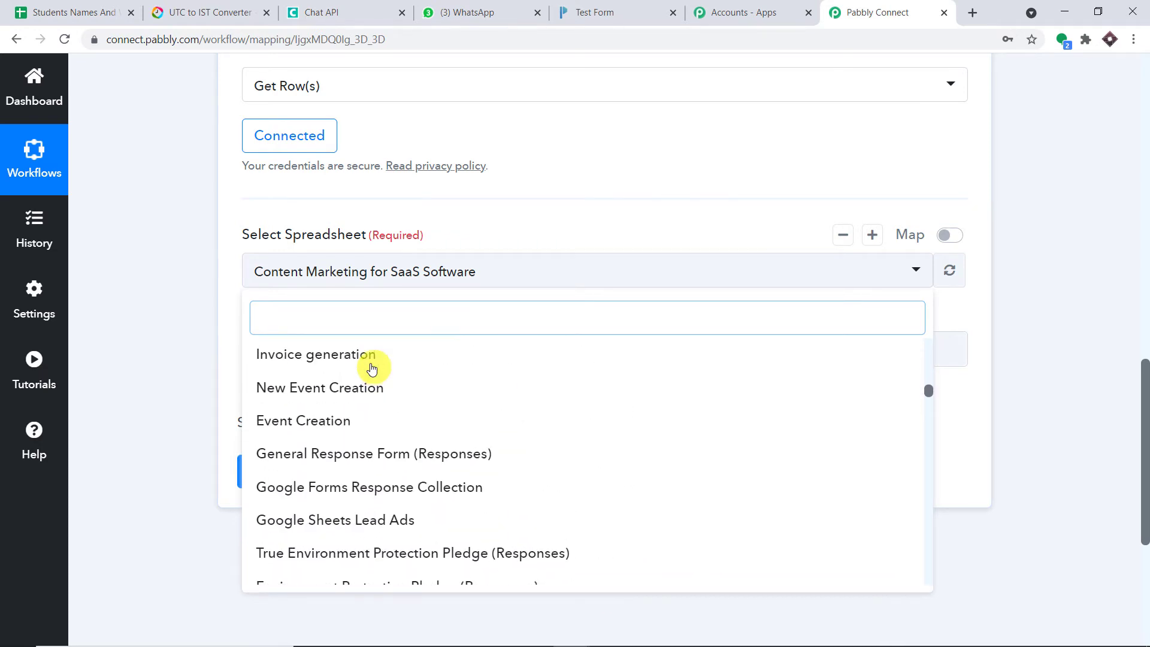
{"action": "scroll", "coordinate": [370, 366], "scroll_direction": "up", "scroll_amount": 4}
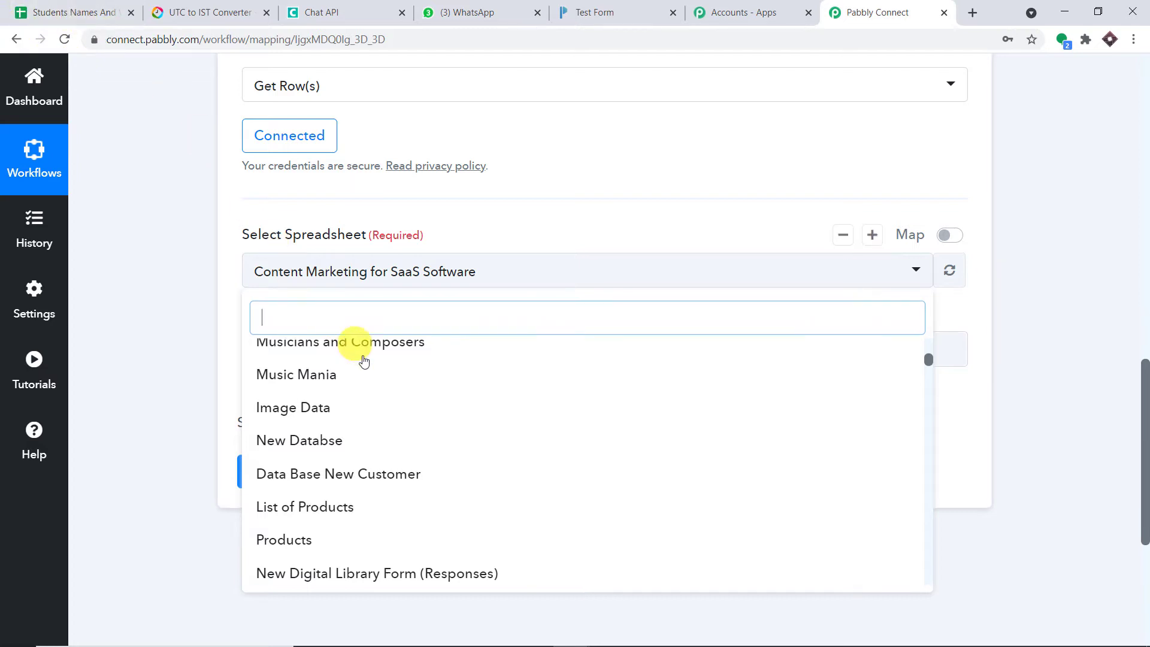
{"action": "scroll", "coordinate": [374, 389], "scroll_direction": "up", "scroll_amount": 4}
{"action": "scroll", "coordinate": [377, 402], "scroll_direction": "up", "scroll_amount": 8}
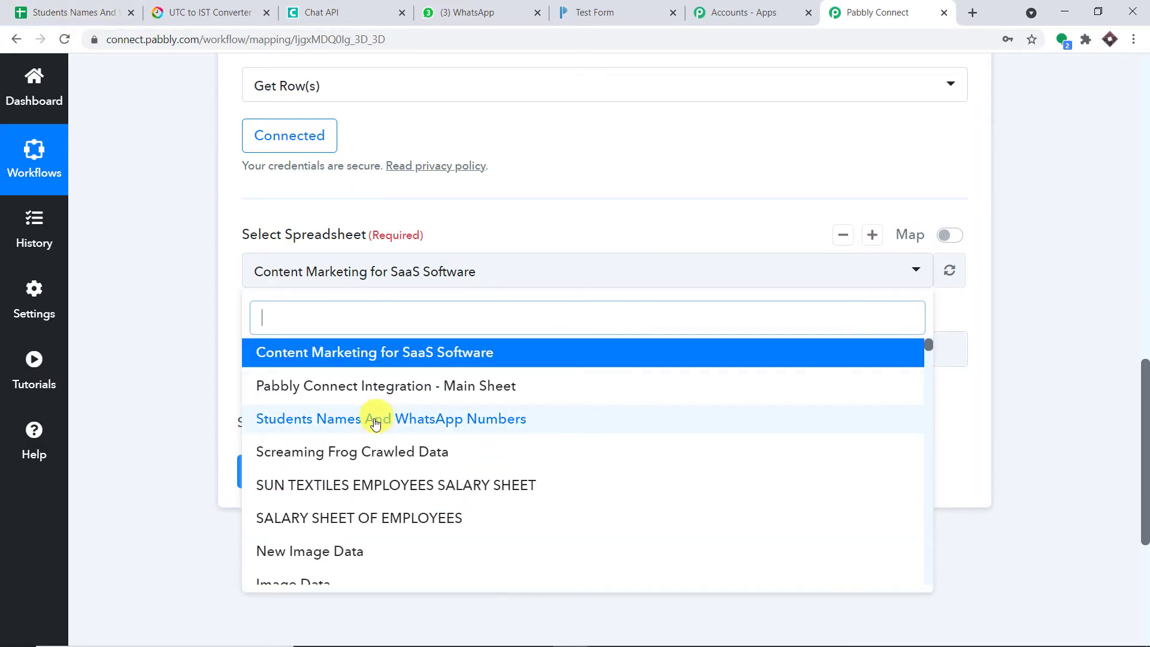
{"action": "scroll", "coordinate": [378, 435], "scroll_direction": "up", "scroll_amount": 1}
{"action": "scroll", "coordinate": [378, 434], "scroll_direction": "down", "scroll_amount": 1}
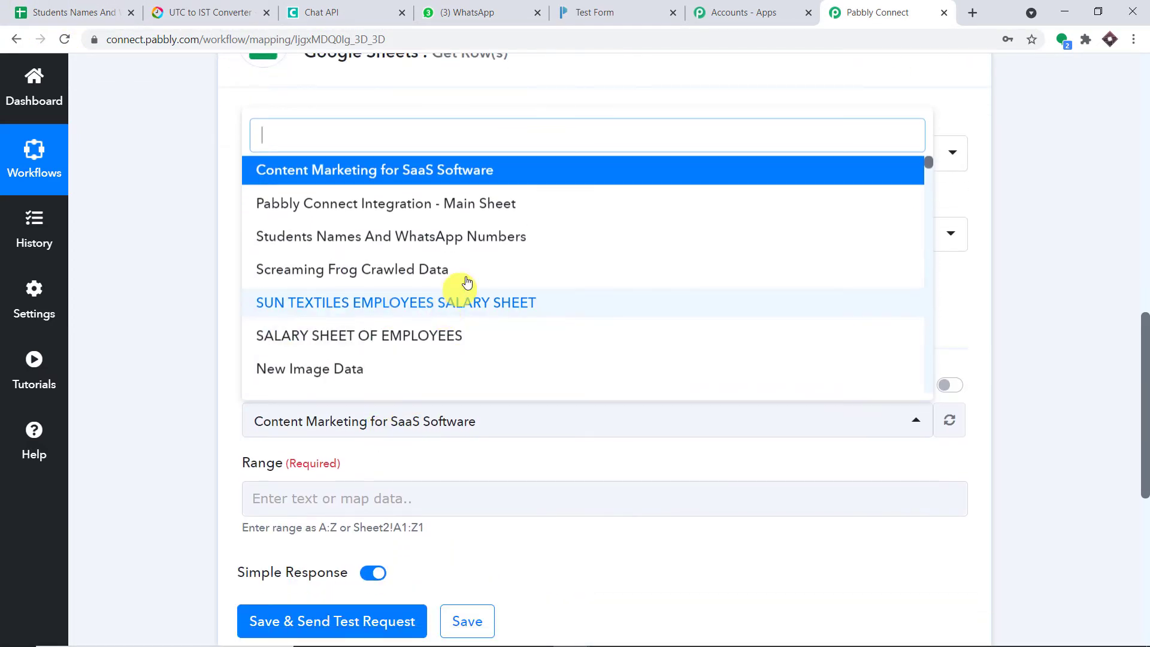
{"action": "left_click", "coordinate": [494, 243]}
{"action": "scroll", "coordinate": [457, 257], "scroll_direction": "down", "scroll_amount": 3}
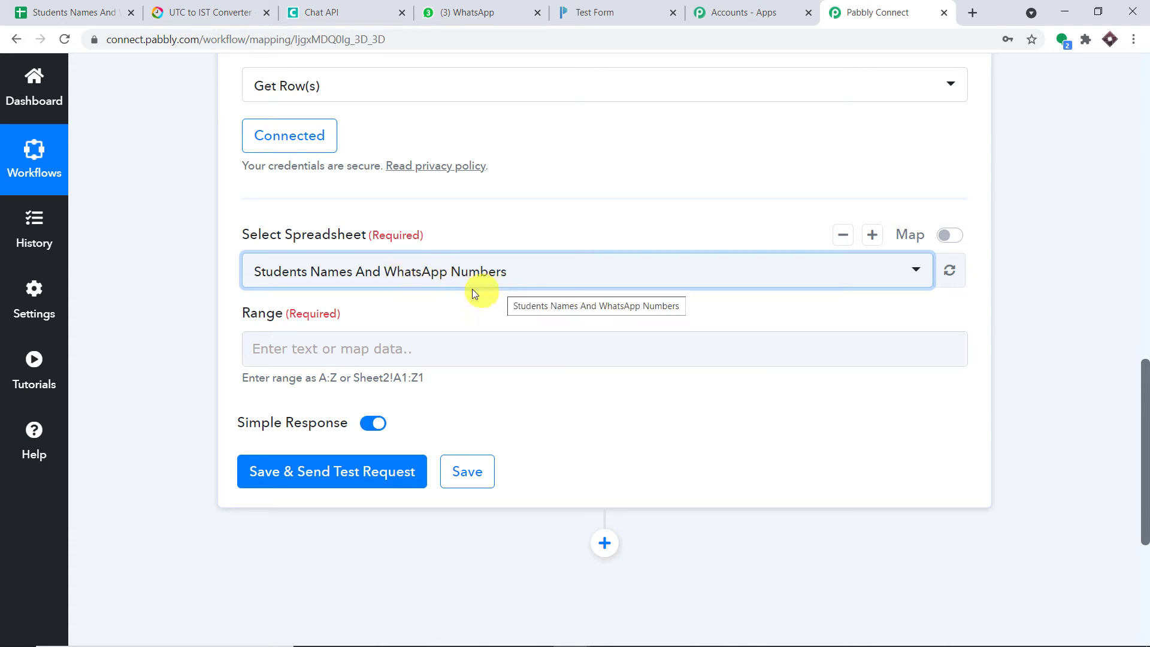
- Switch to the Students Names And WhatsApp Numbers sheet, select the student data in A2:B15, and copy its range reference
{"action": "scroll", "coordinate": [443, 294], "scroll_direction": "down", "scroll_amount": 1}
{"action": "left_click", "coordinate": [380, 277]}
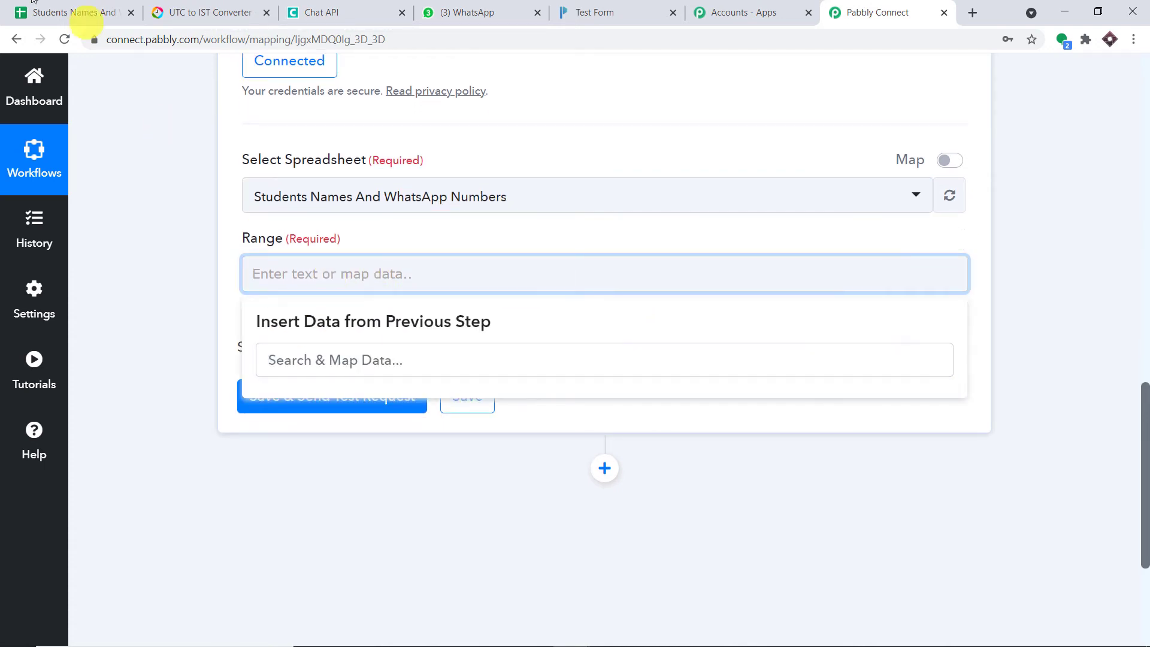
{"action": "left_click", "coordinate": [72, 12]}
{"action": "left_click", "coordinate": [599, 308]}
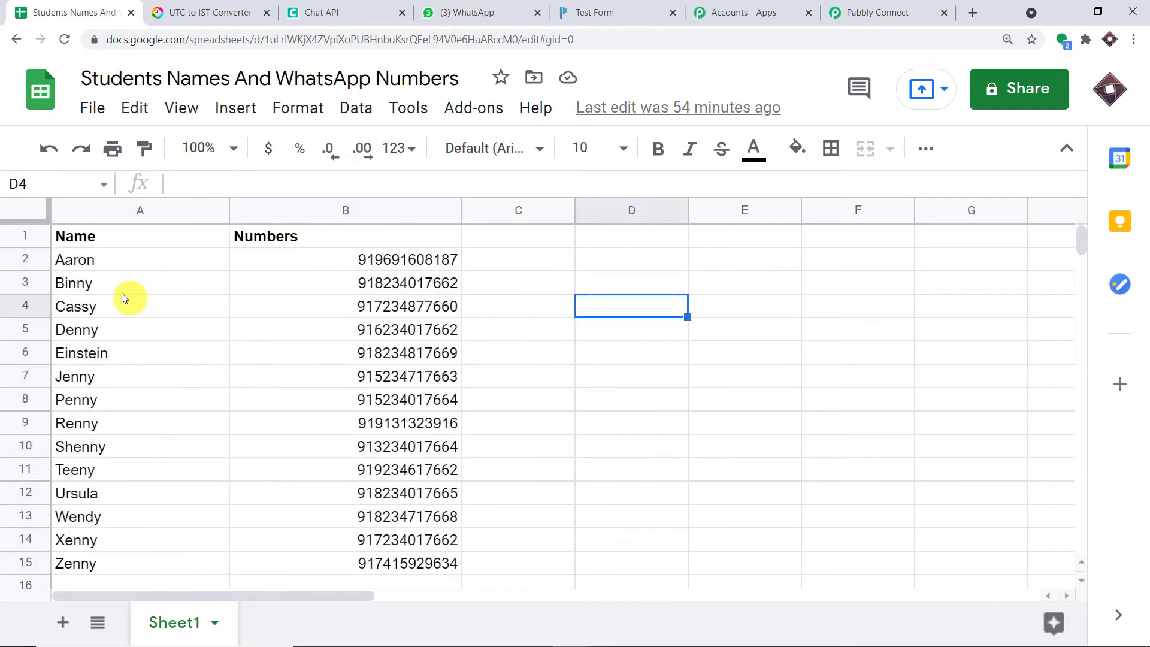
{"action": "left_click_drag", "start_coordinate": [62, 260], "coordinate": [438, 554]}
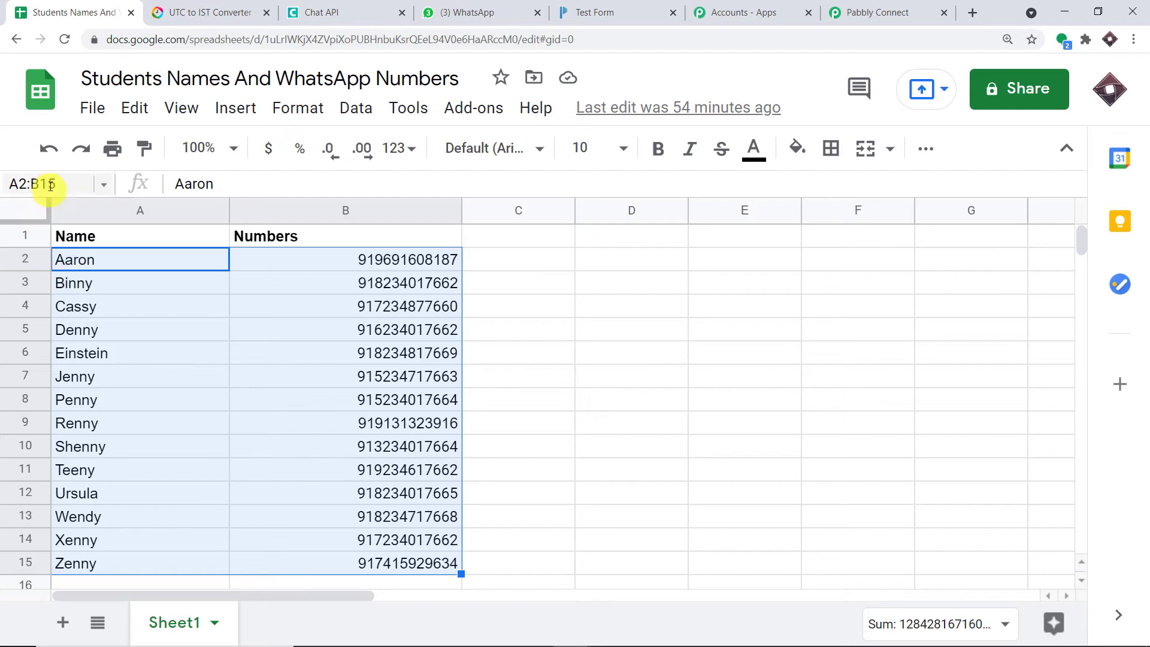
{"action": "left_click_drag", "start_coordinate": [61, 186], "coordinate": [2, 185]}
{"action": "right_click", "coordinate": [25, 185]}
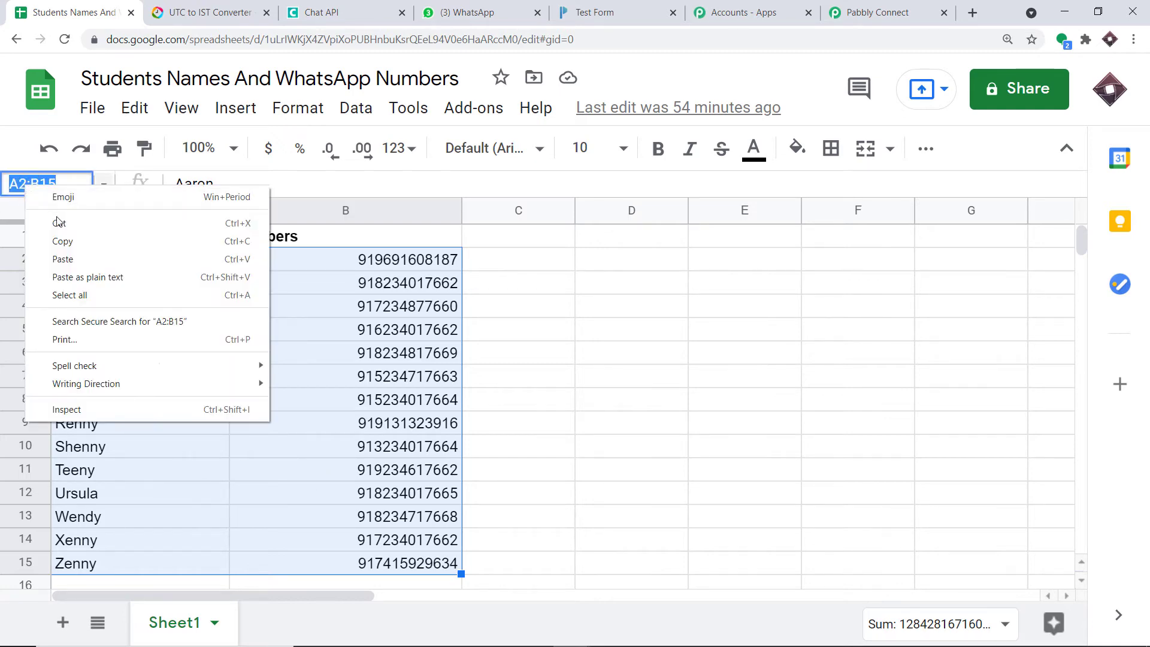
{"action": "left_click", "coordinate": [64, 246]}
- Return to the Pabbly Connect workflow, set the range to A2:B15, and save the step while sending a test request
{"action": "left_click", "coordinate": [856, 9]}
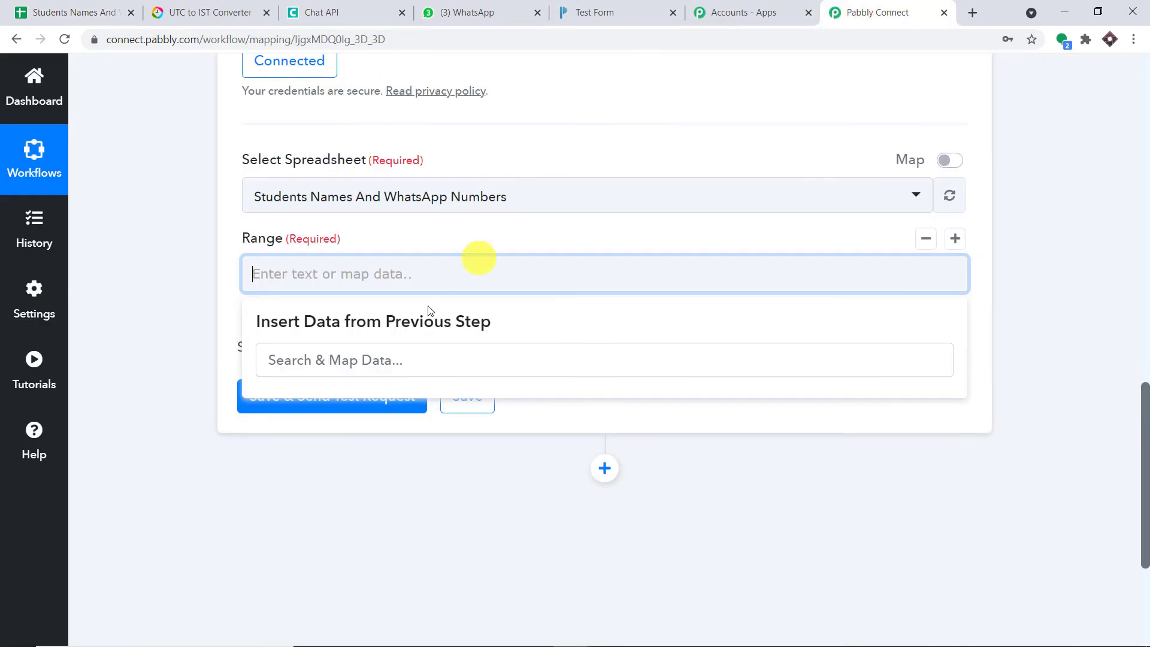
{"action": "right_click", "coordinate": [370, 277]}
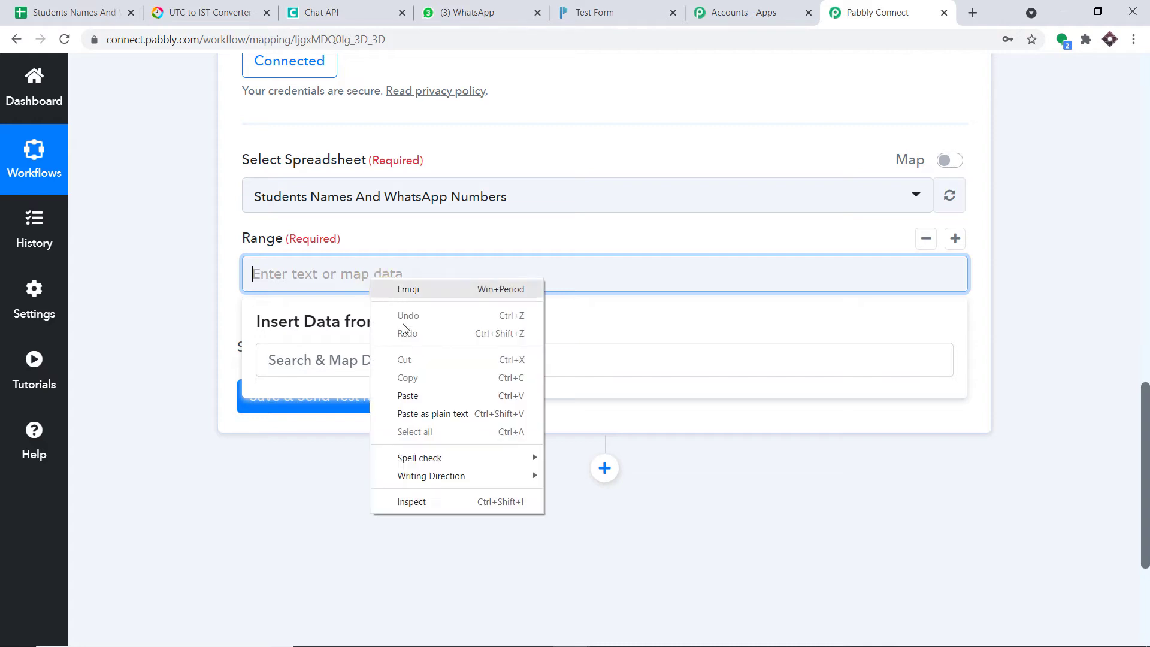
{"action": "left_click", "coordinate": [420, 392]}
{"action": "left_click", "coordinate": [448, 235]}
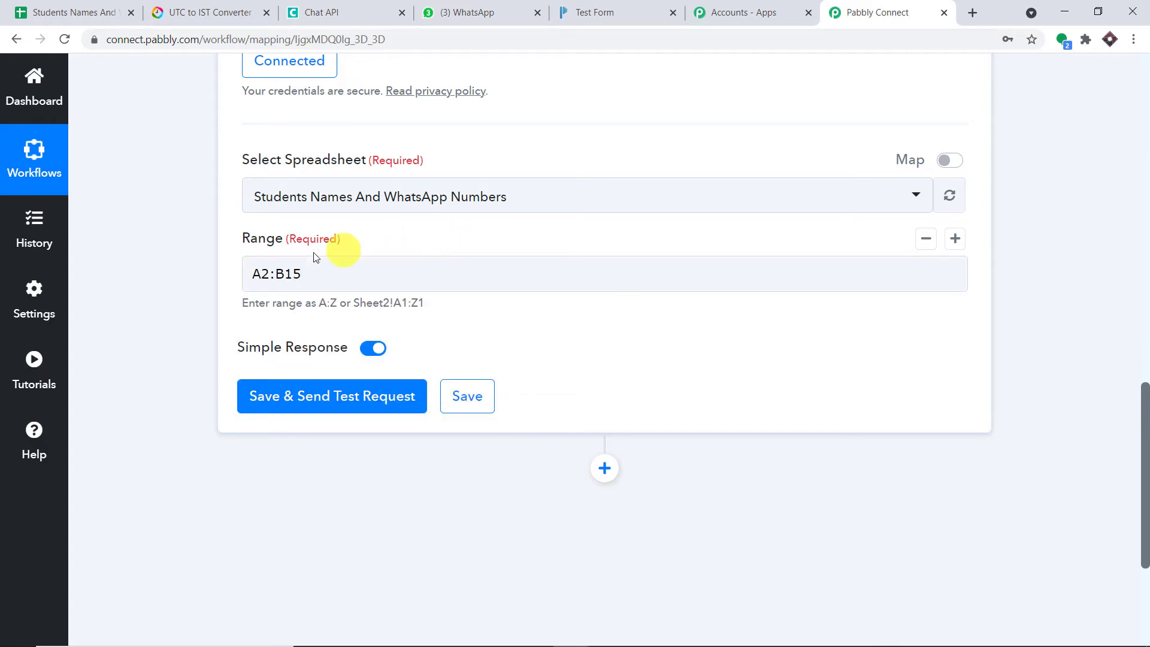
{"action": "left_click", "coordinate": [355, 405]}
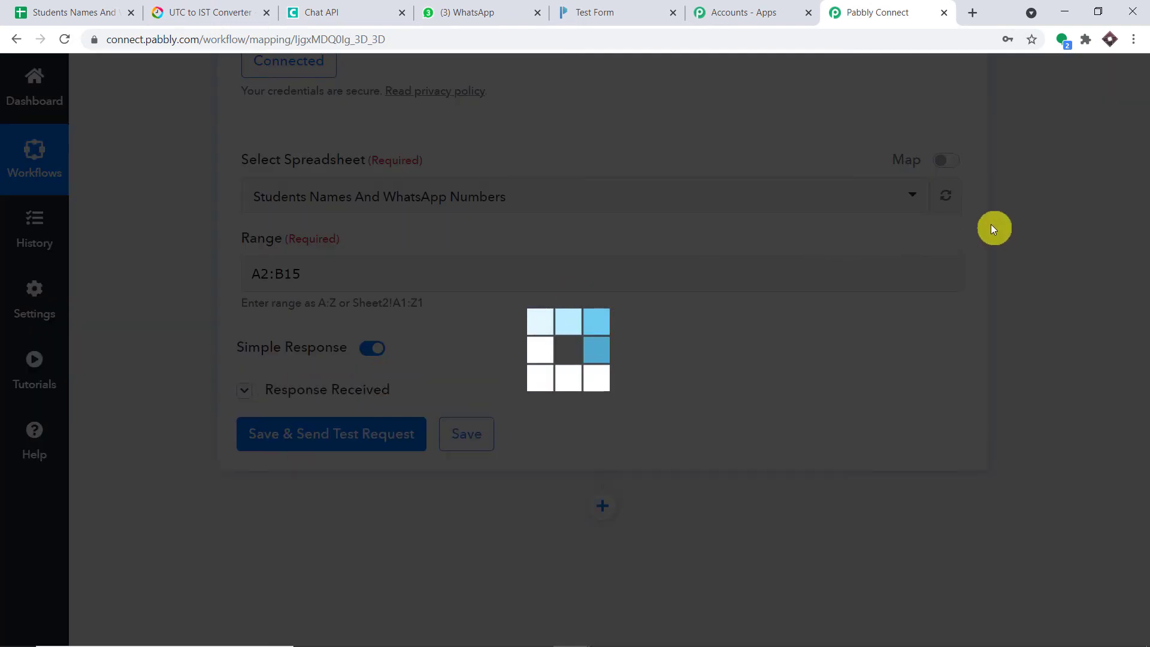
- Compare the first two students' names and numbers in the received response with rows 2 and 3 of the Google Sheet
{"action": "scroll", "coordinate": [799, 231], "scroll_direction": "down", "scroll_amount": 5}
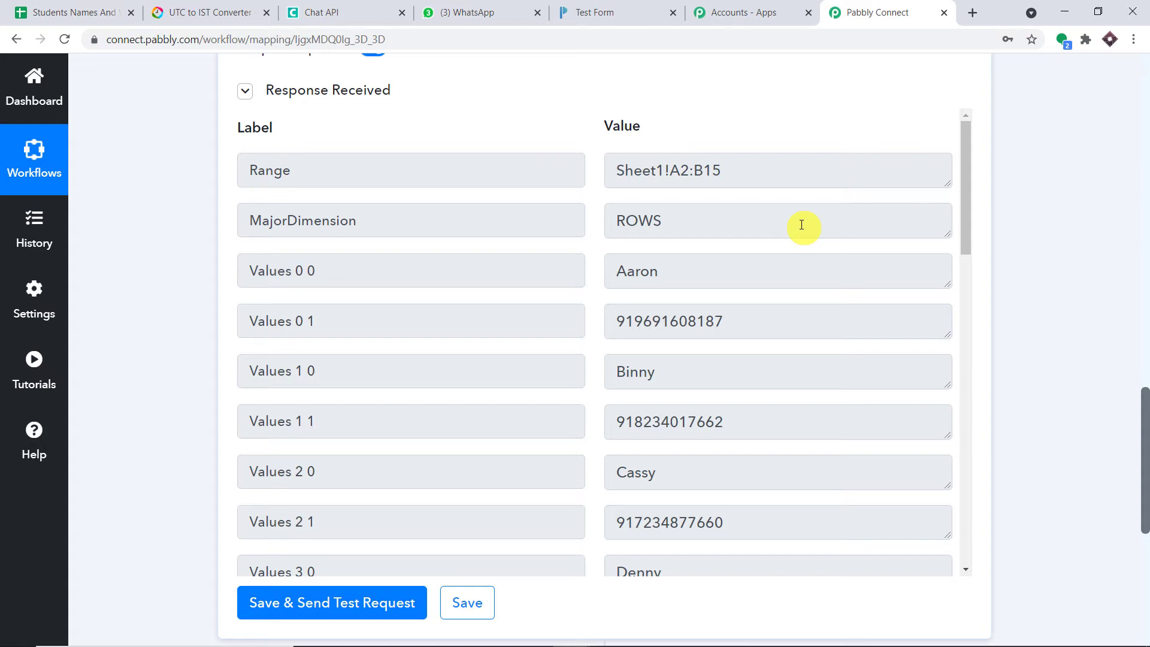
{"action": "scroll", "coordinate": [801, 224], "scroll_direction": "down", "scroll_amount": 1}
{"action": "left_click_drag", "start_coordinate": [661, 197], "coordinate": [605, 195]}
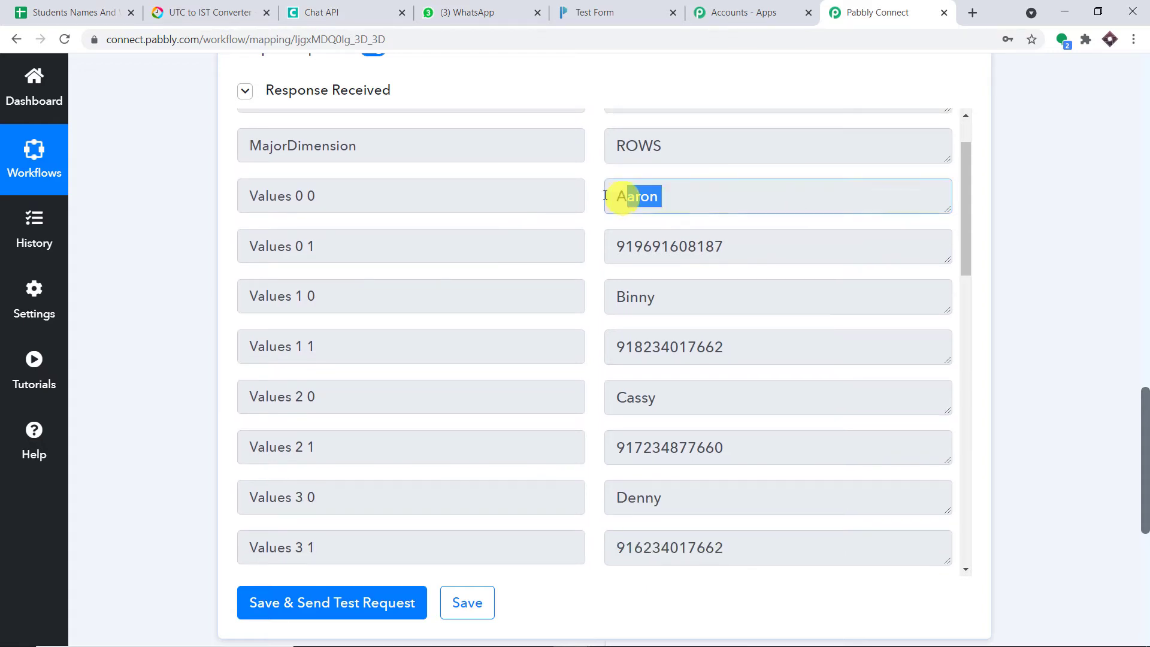
{"action": "left_click", "coordinate": [100, 7]}
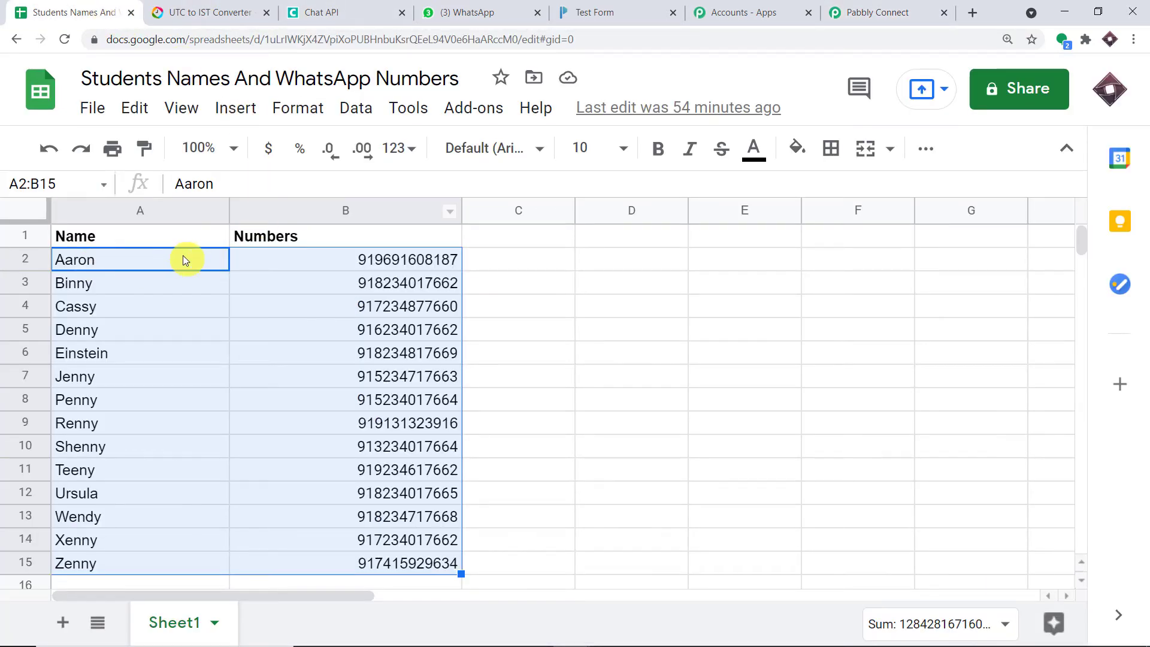
{"action": "left_click", "coordinate": [873, 9]}
{"action": "left_click_drag", "start_coordinate": [729, 246], "coordinate": [607, 242]}
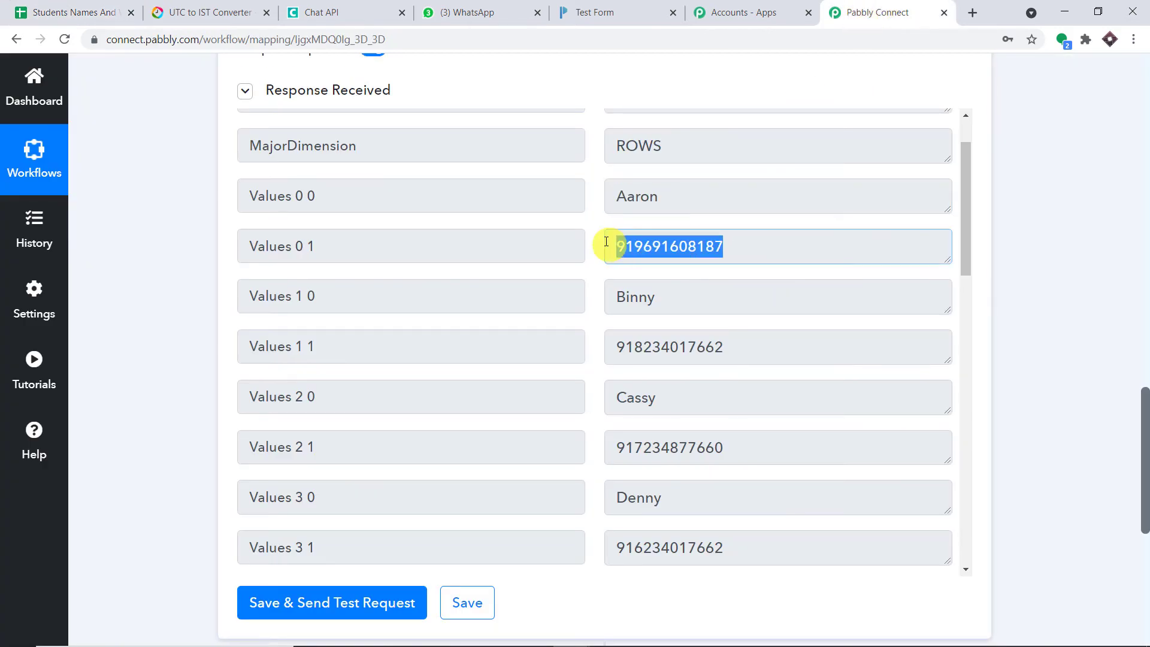
{"action": "left_click", "coordinate": [42, 12]}
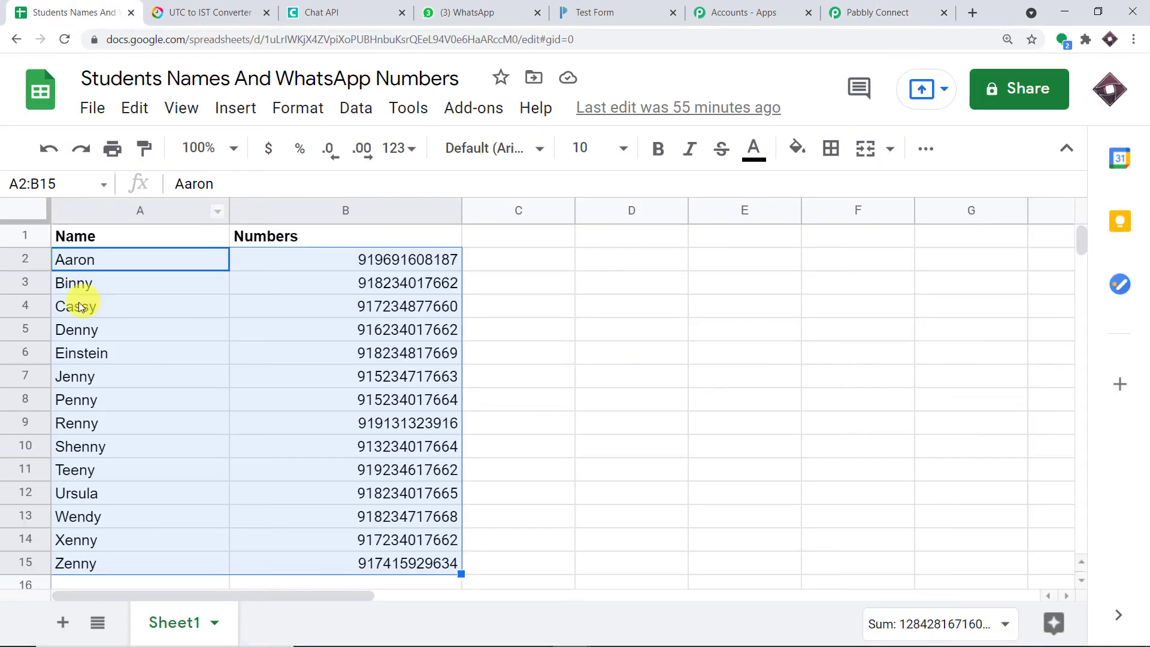
{"action": "left_click", "coordinate": [78, 287]}
{"action": "left_click", "coordinate": [874, 10]}
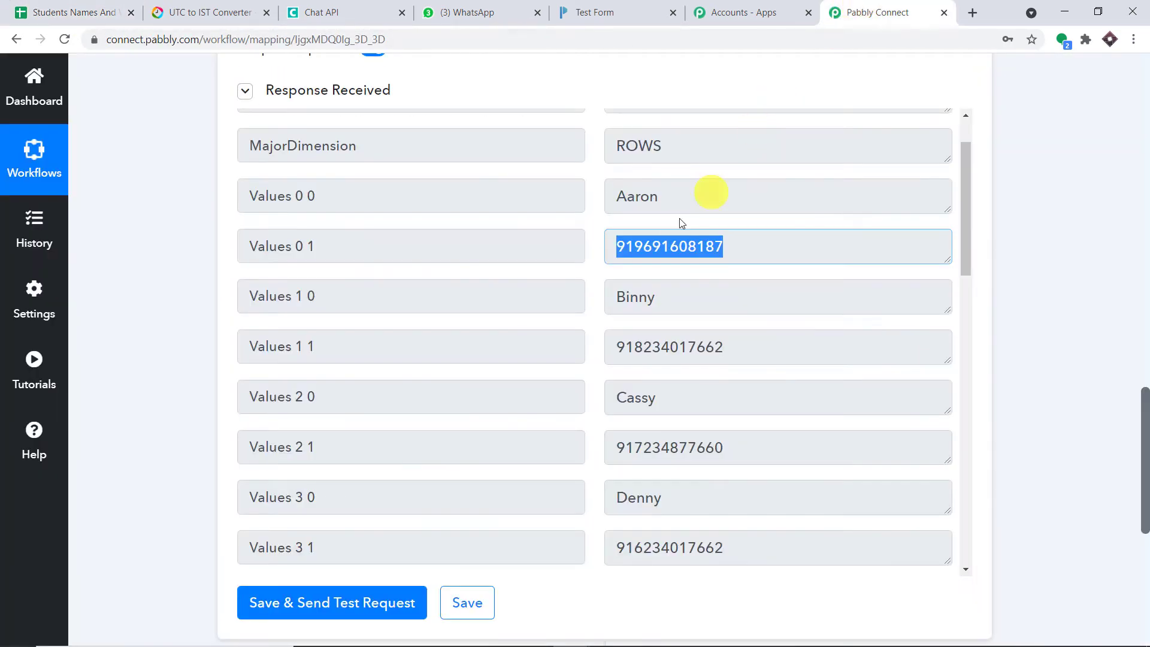
{"action": "left_click_drag", "start_coordinate": [664, 294], "coordinate": [626, 293]}
{"action": "left_click_drag", "start_coordinate": [739, 341], "coordinate": [630, 346]}
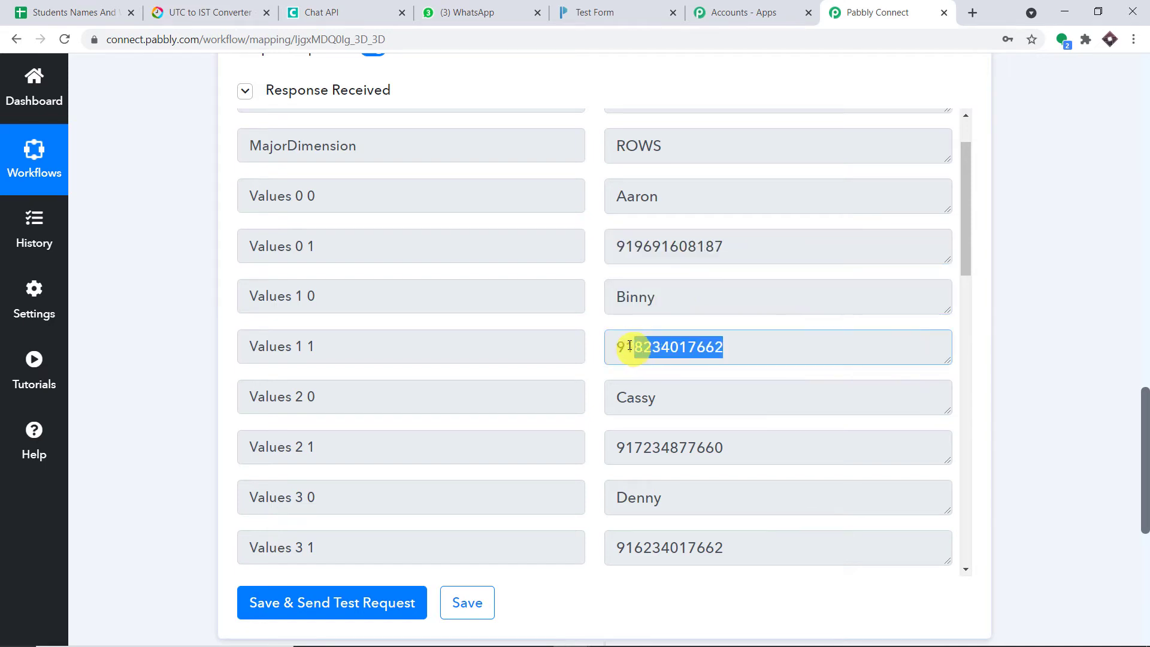
{"action": "left_click", "coordinate": [78, 12]}
{"action": "left_click", "coordinate": [412, 280]}
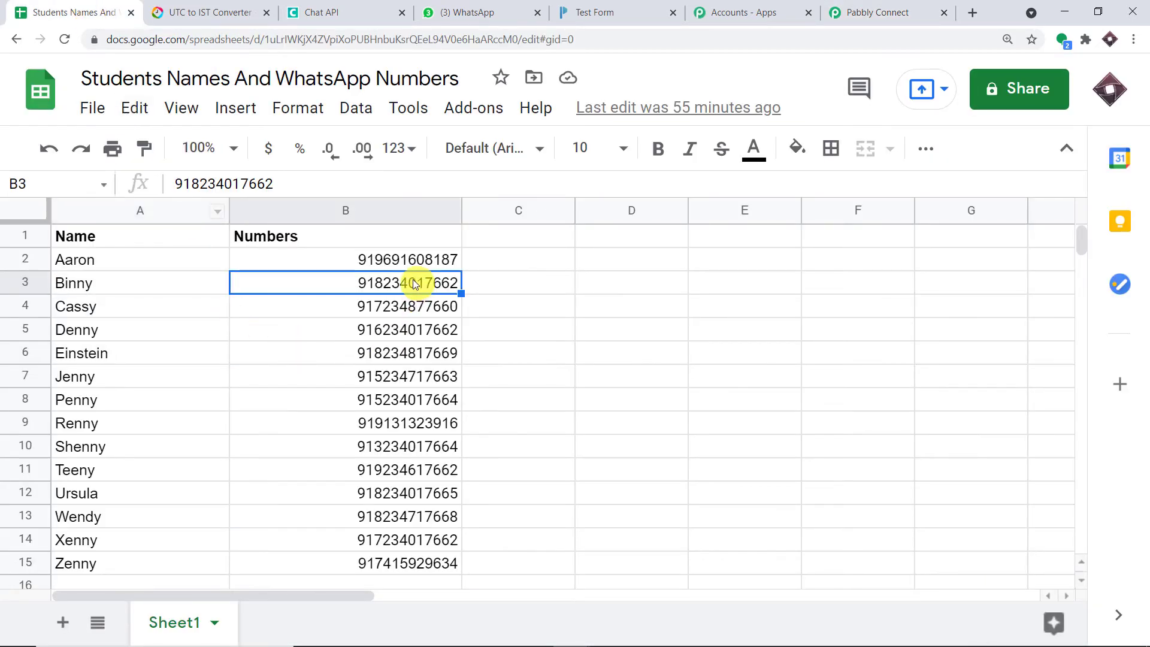
- Check the student in row 8 of the sheet against the Values 6 0 and Values 6 1 response fields
{"action": "scroll", "coordinate": [135, 348], "scroll_direction": "down", "scroll_amount": 2}
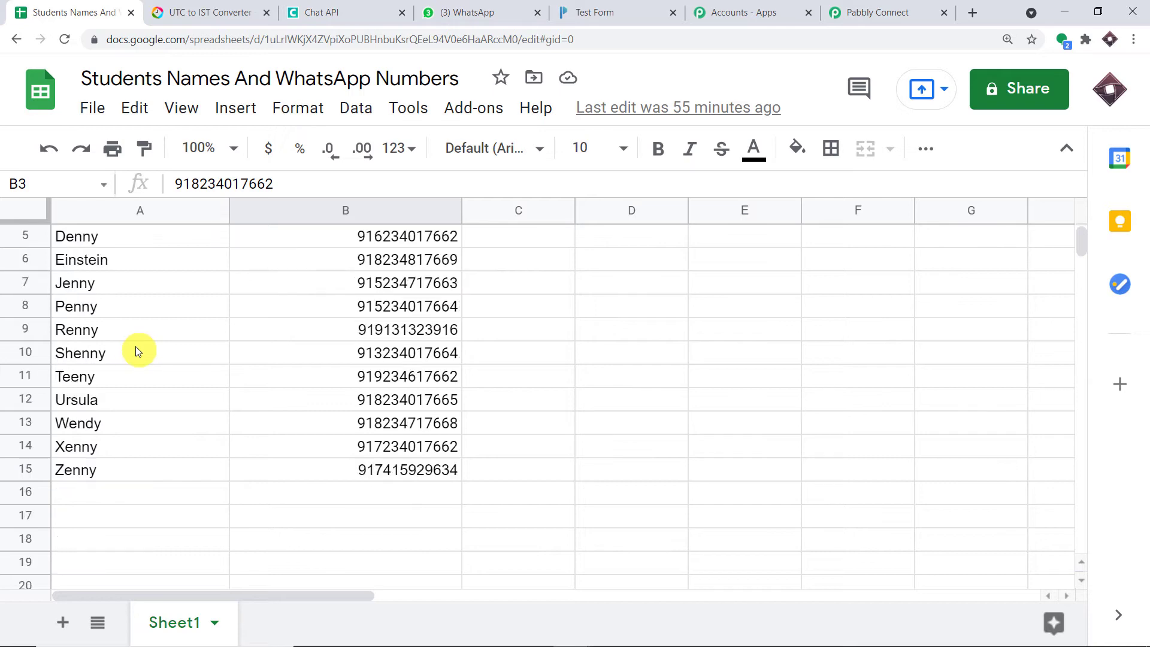
{"action": "left_click", "coordinate": [102, 311]}
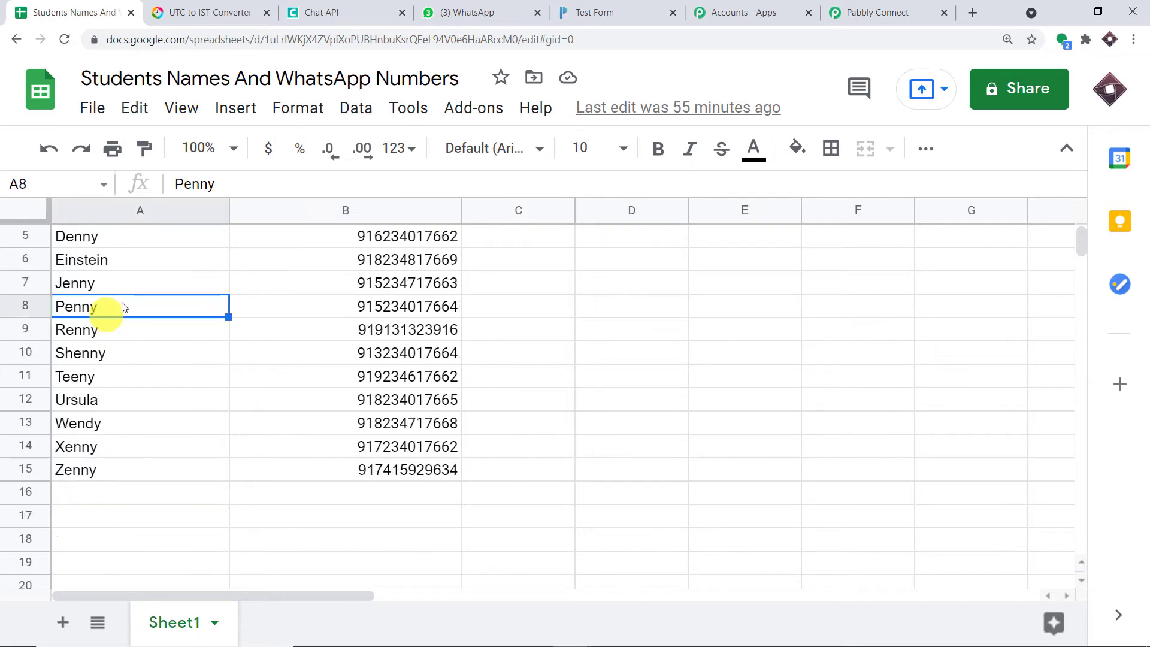
{"action": "left_click", "coordinate": [875, 12]}
{"action": "scroll", "coordinate": [739, 347], "scroll_direction": "down", "scroll_amount": 2}
{"action": "scroll", "coordinate": [744, 346], "scroll_direction": "down", "scroll_amount": 5}
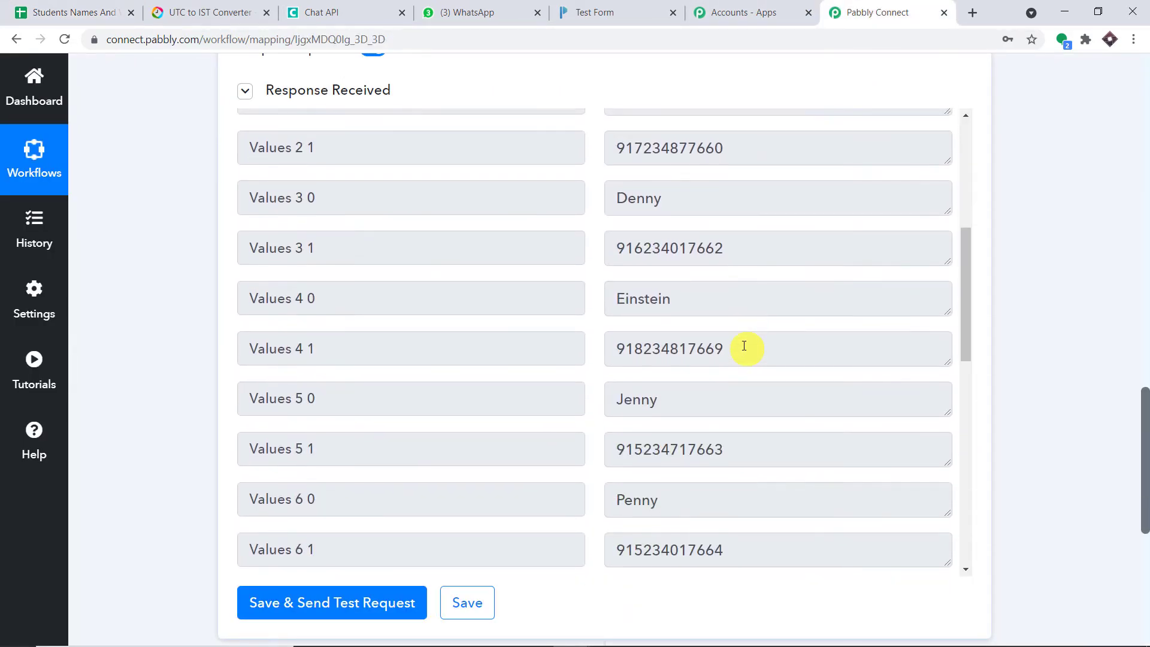
{"action": "left_click_drag", "start_coordinate": [655, 356], "coordinate": [601, 355]}
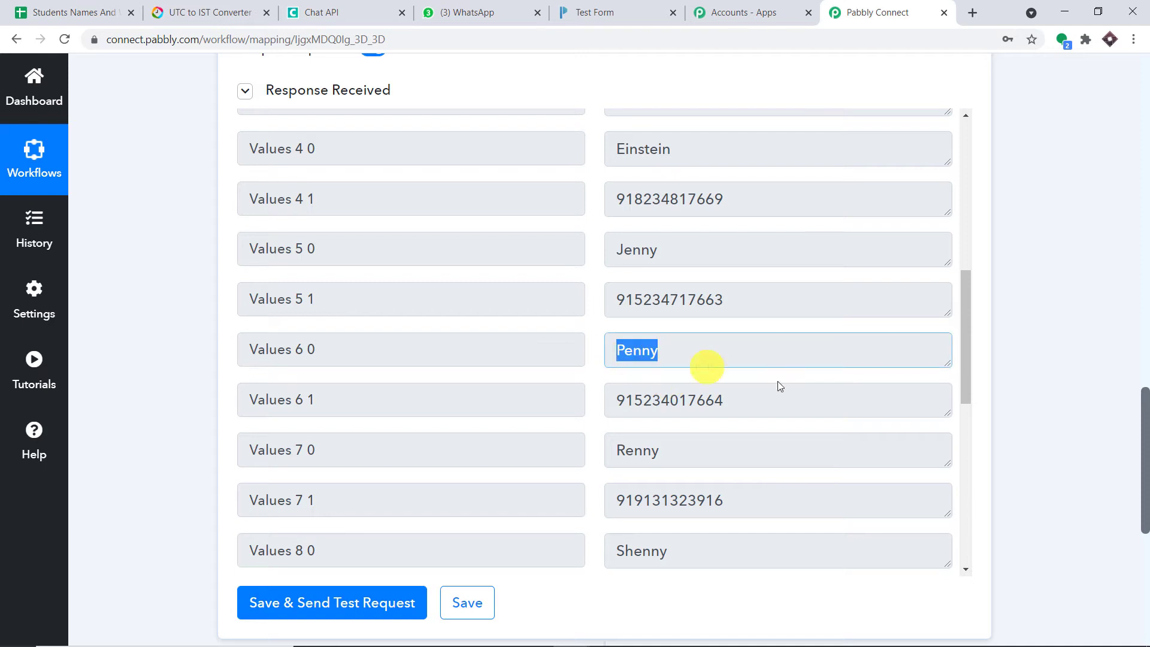
{"action": "left_click_drag", "start_coordinate": [747, 405], "coordinate": [606, 400]}
{"action": "left_click", "coordinate": [49, 7]}
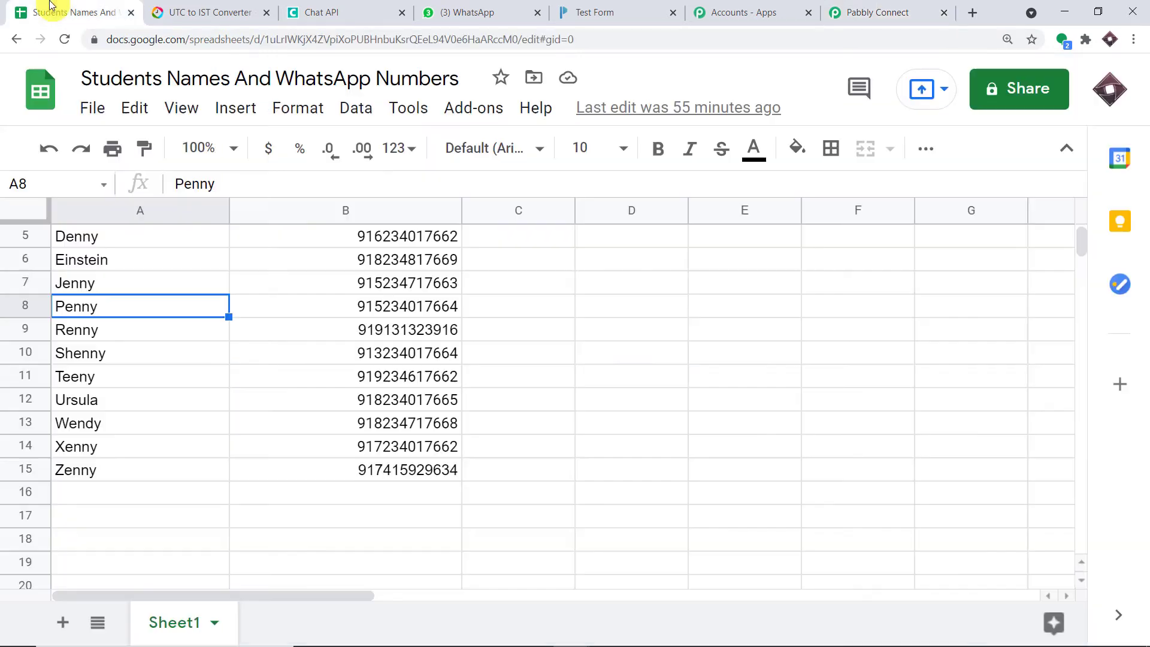
- Compare the last student in row 15 of the sheet with the Values 13 0 and Values 13 1 response fields
{"action": "scroll", "coordinate": [149, 264], "scroll_direction": "down", "scroll_amount": 2}
{"action": "left_click", "coordinate": [106, 376]}
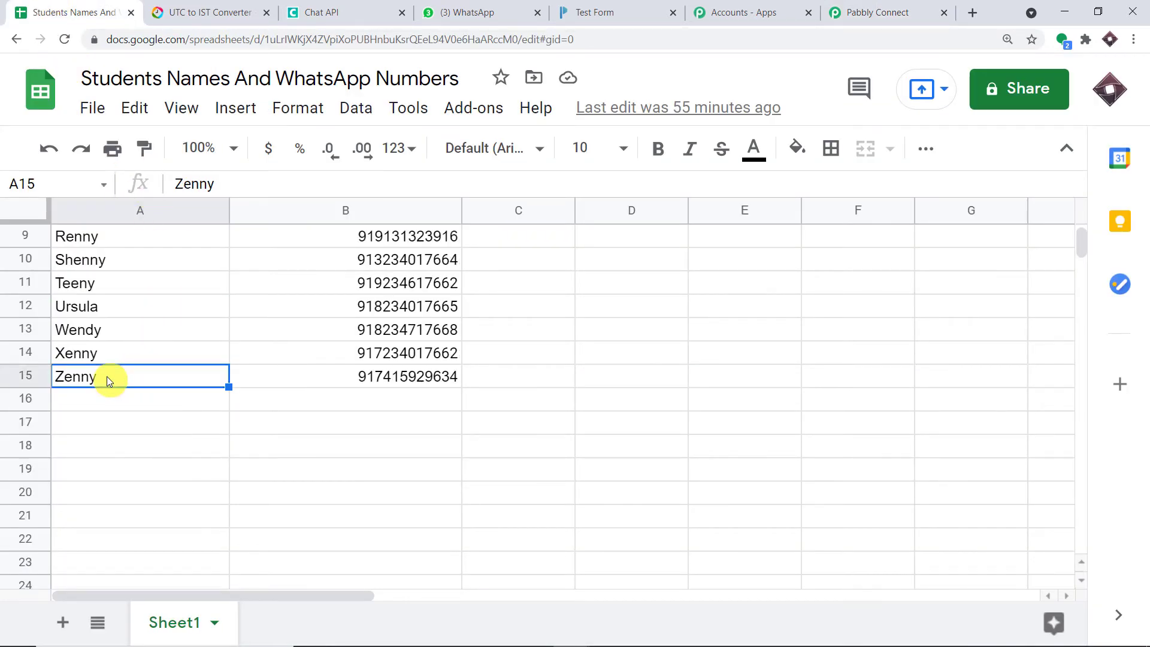
{"action": "left_click", "coordinate": [838, 12]}
{"action": "scroll", "coordinate": [761, 211], "scroll_direction": "down", "scroll_amount": 10}
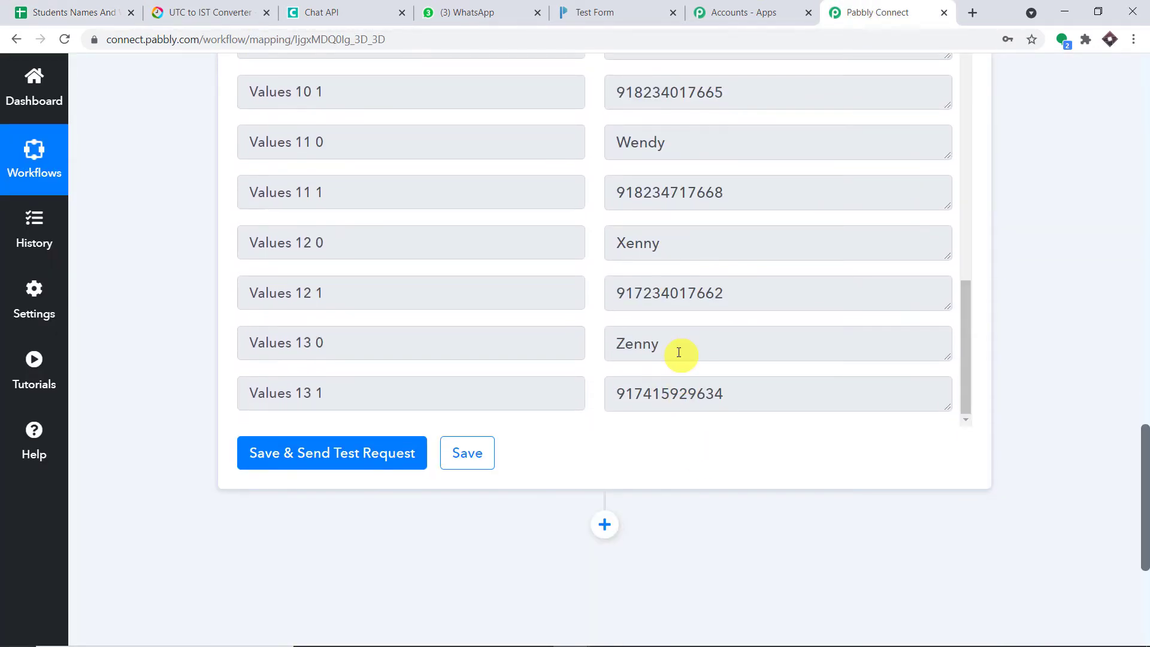
{"action": "double_click", "coordinate": [679, 353]}
{"action": "left_click", "coordinate": [75, 12]}
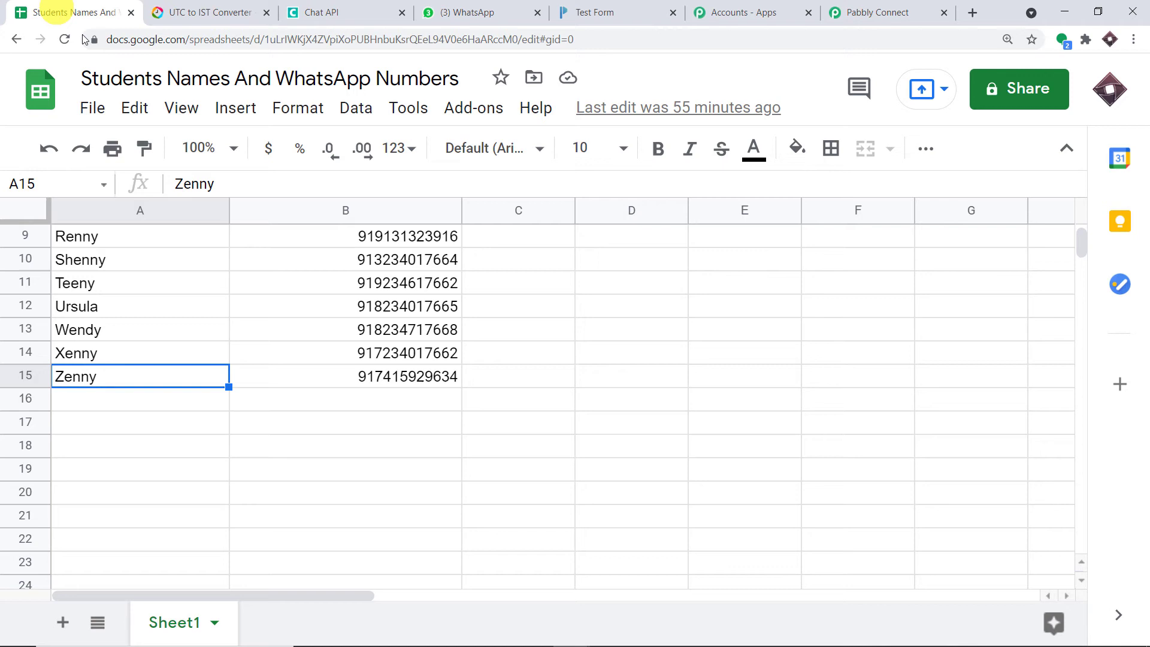
{"action": "left_click", "coordinate": [398, 378]}
{"action": "left_click", "coordinate": [921, 11]}
{"action": "left_click_drag", "start_coordinate": [717, 395], "coordinate": [594, 382]}
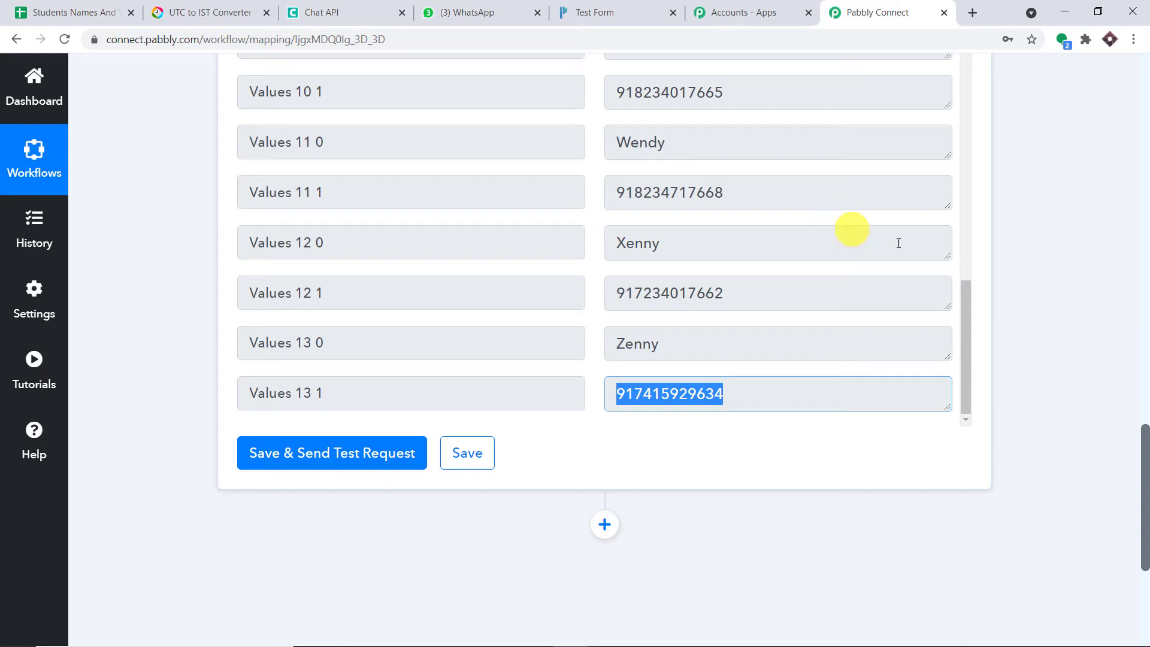
{"action": "left_click", "coordinate": [1144, 310]}
{"action": "left_click_drag", "start_coordinate": [1143, 311], "coordinate": [1145, 390]}
{"action": "scroll", "coordinate": [821, 318], "scroll_direction": "up", "scroll_amount": 10}
{"action": "scroll", "coordinate": [822, 314], "scroll_direction": "up", "scroll_amount": 9}
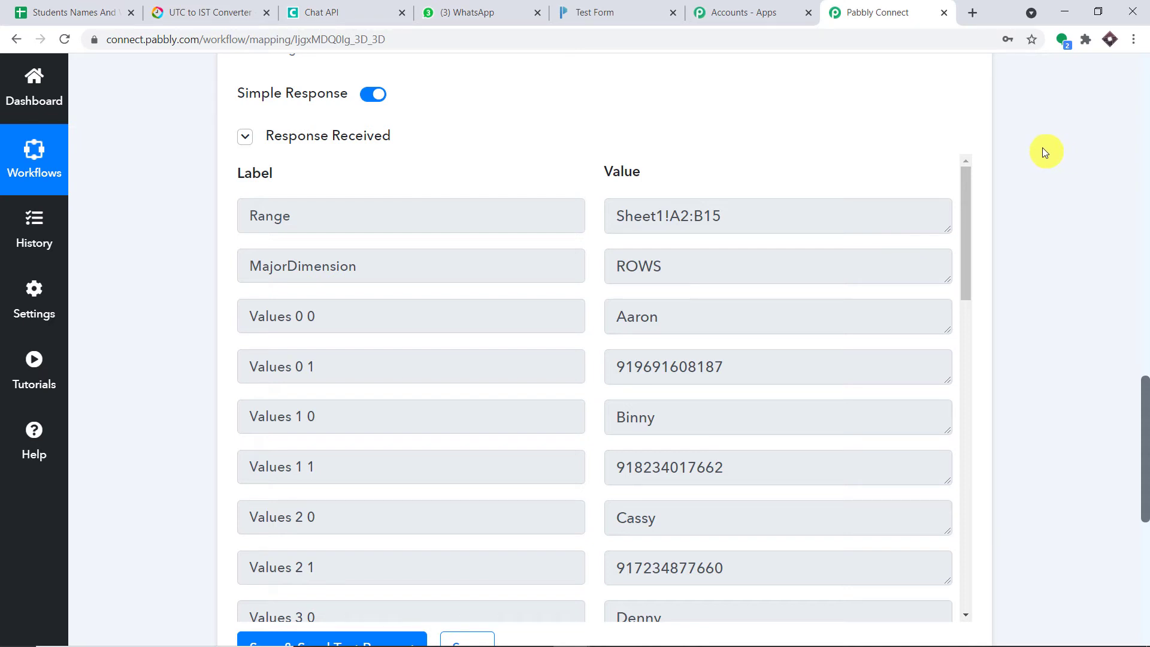
- Look at the first student's name and number in row 2 of the Google Sheet, and return to the Pabbly Connect workflow
{"action": "left_click", "coordinate": [102, 13]}
{"action": "scroll", "coordinate": [636, 400], "scroll_direction": "up", "scroll_amount": 3}
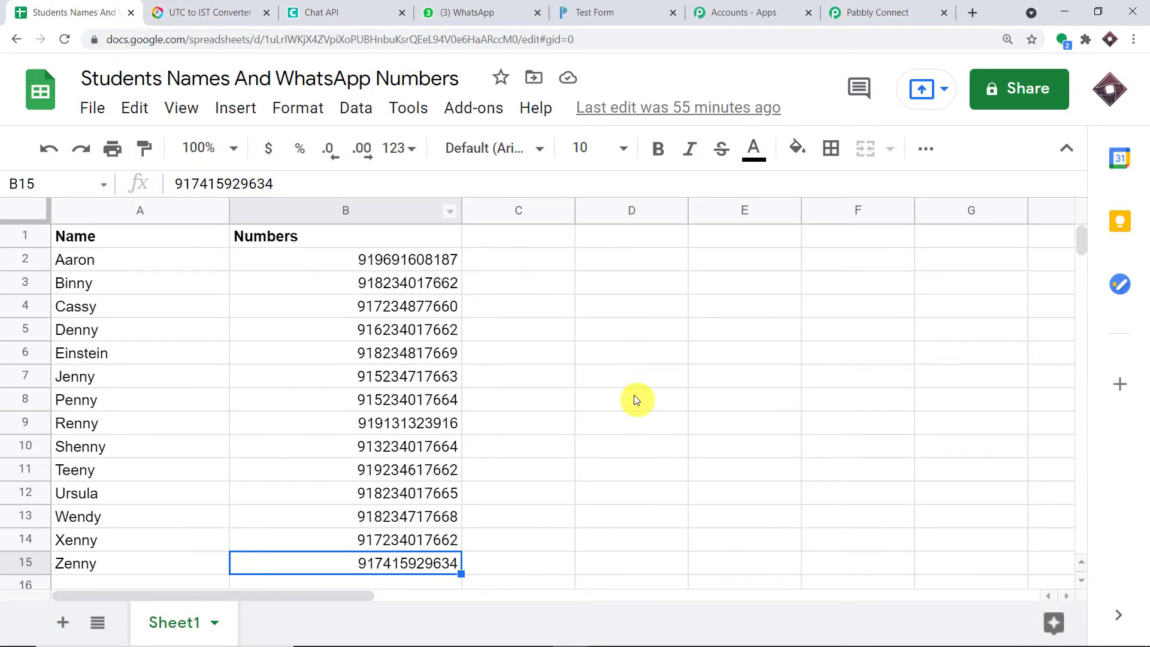
{"action": "left_click_drag", "start_coordinate": [515, 266], "coordinate": [65, 261]}
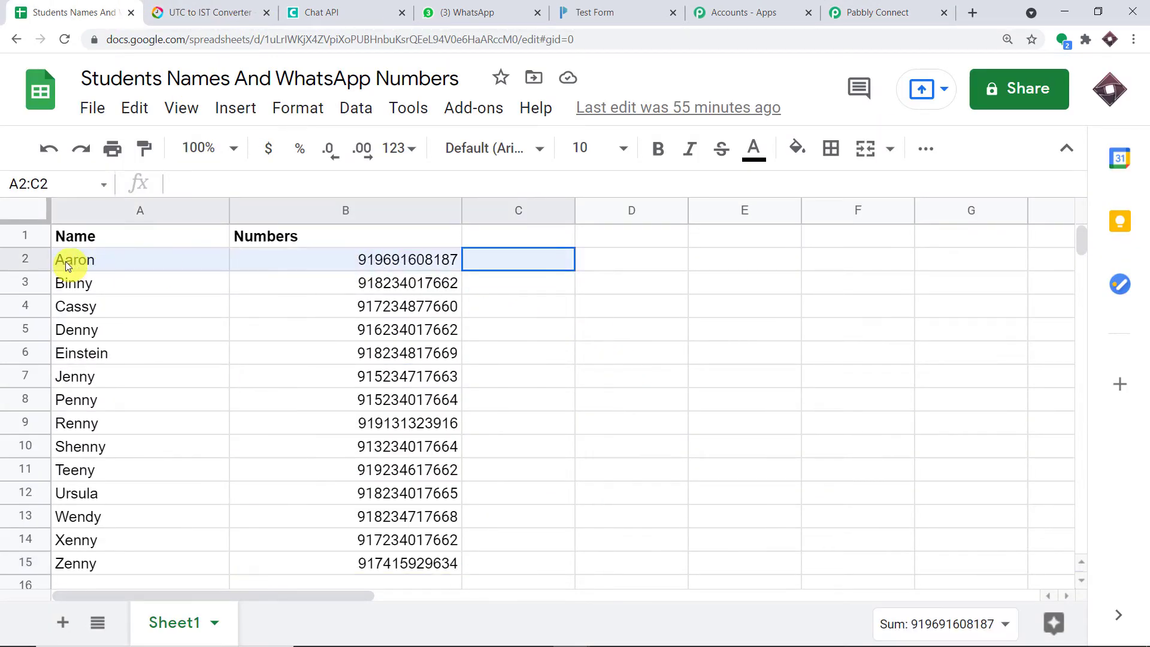
{"action": "left_click", "coordinate": [916, 7]}
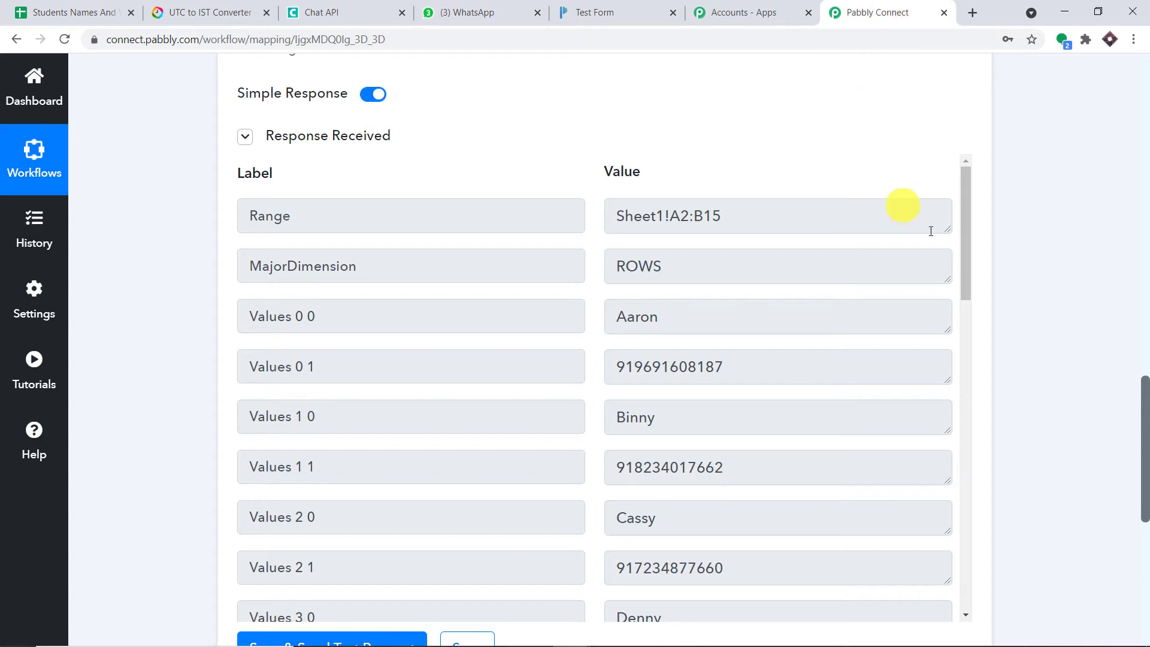
- Turn off Simple Response for the Google Sheets step, and save it while sending a test request
{"action": "scroll", "coordinate": [1144, 440], "scroll_direction": "down", "scroll_amount": 1}
{"action": "scroll", "coordinate": [1144, 440], "scroll_direction": "down", "scroll_amount": 3}
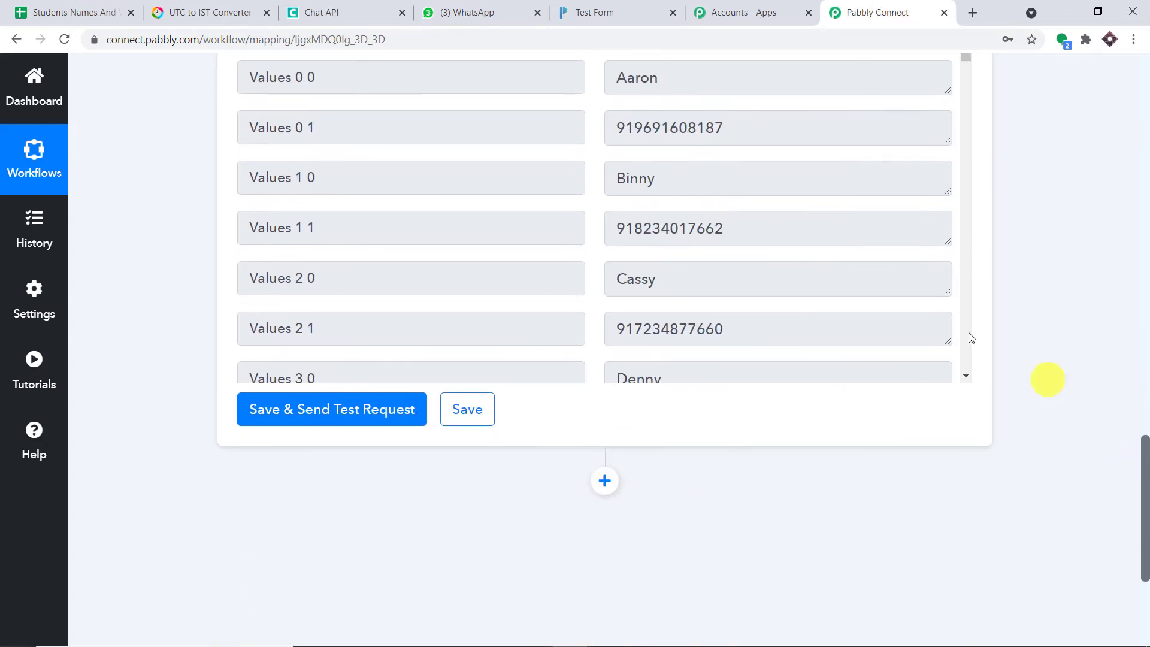
{"action": "left_click", "coordinate": [1145, 333]}
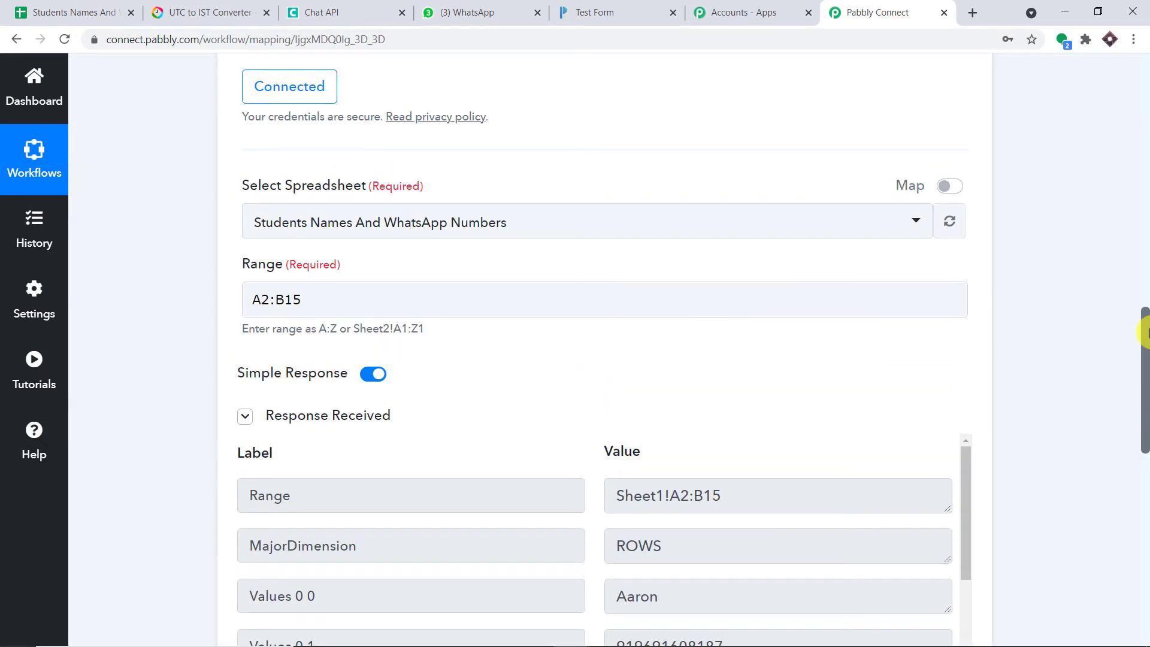
{"action": "left_click", "coordinate": [373, 375]}
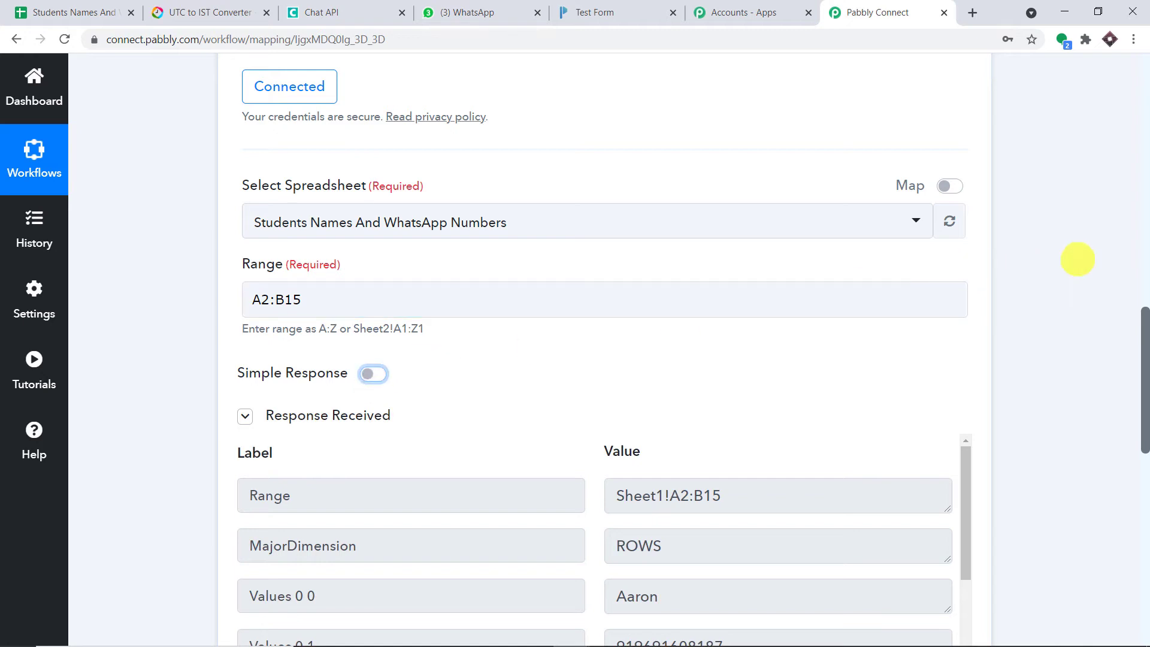
{"action": "left_click_drag", "start_coordinate": [1144, 350], "coordinate": [1145, 462]}
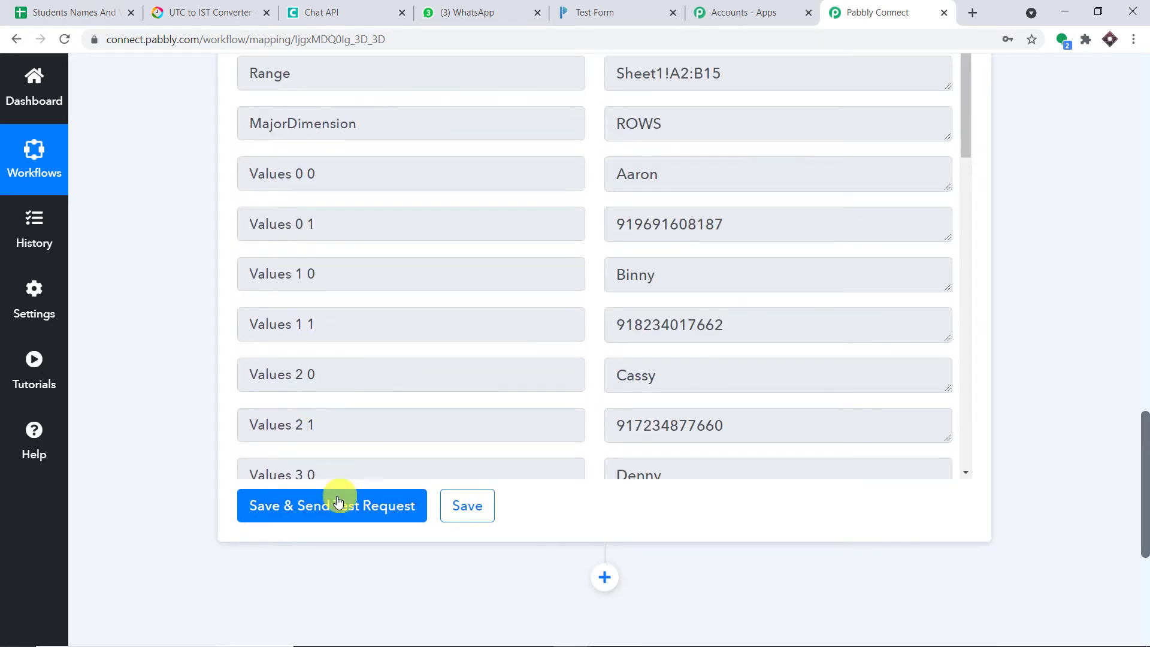
{"action": "left_click", "coordinate": [339, 502]}
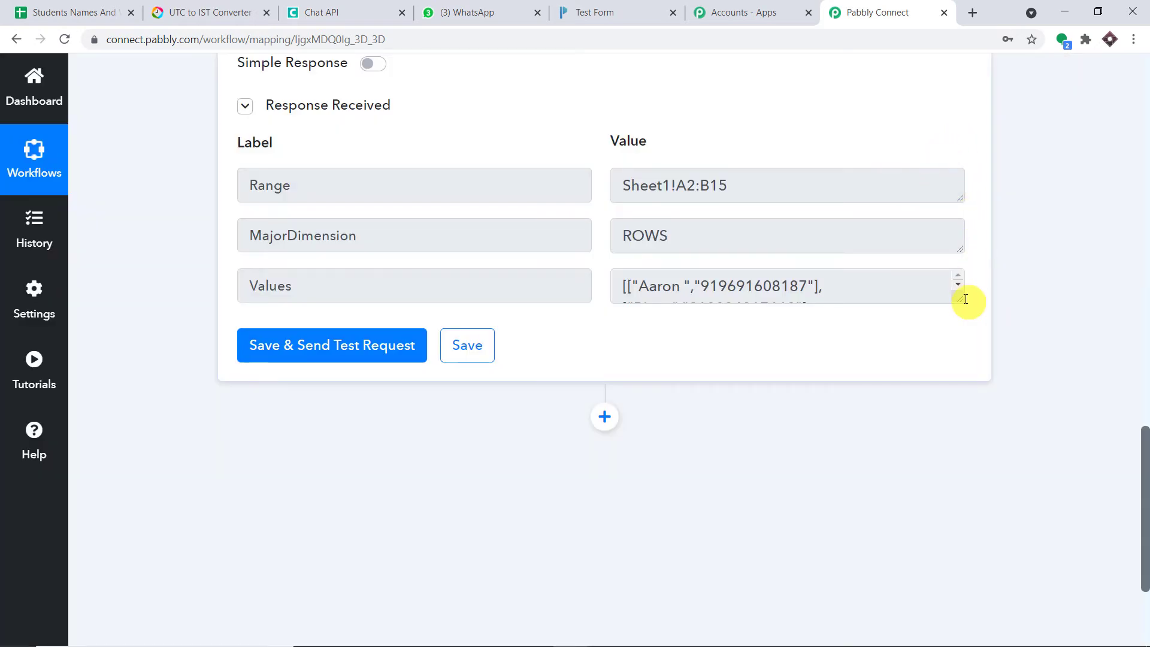
- Enlarge the received Values field and examine the array of all students, including its first entry
{"action": "left_click_drag", "start_coordinate": [959, 302], "coordinate": [965, 568]}
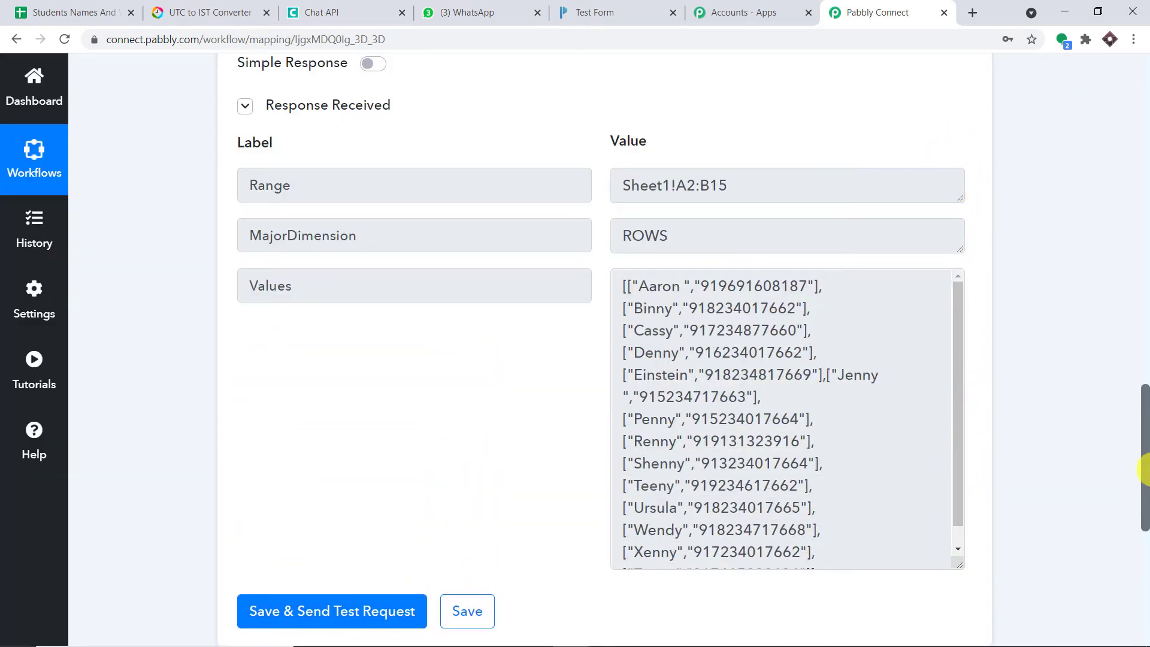
{"action": "scroll", "coordinate": [1142, 470], "scroll_direction": "down", "scroll_amount": 2}
{"action": "left_click_drag", "start_coordinate": [634, 167], "coordinate": [843, 395]}
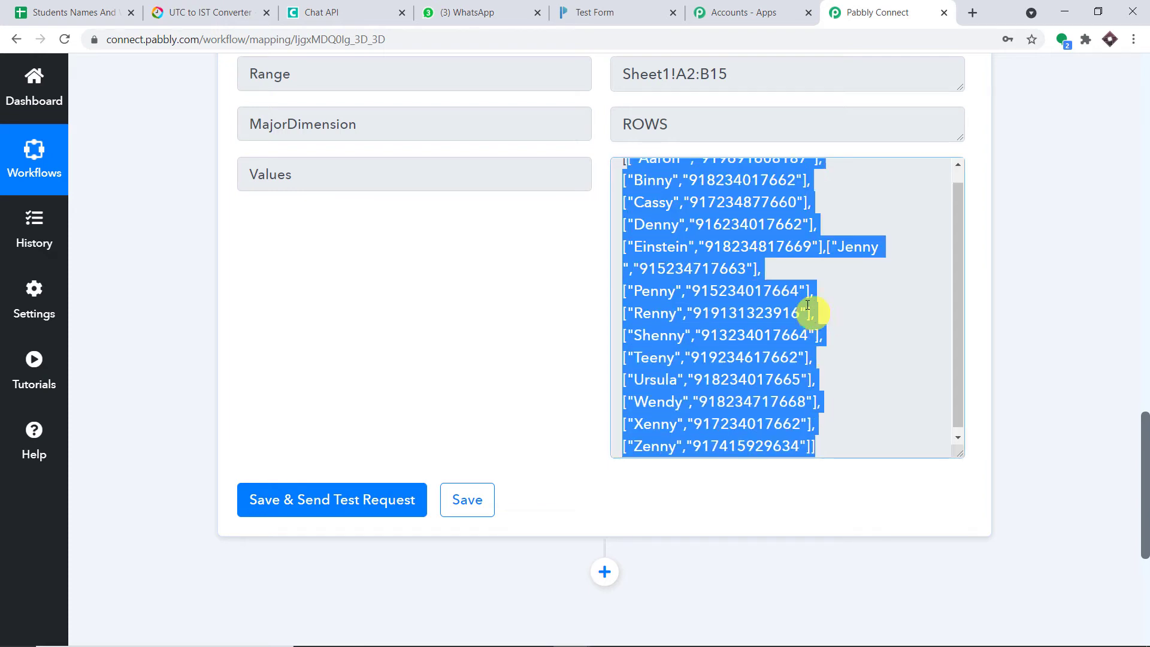
{"action": "scroll", "coordinate": [810, 258], "scroll_direction": "up", "scroll_amount": 3}
{"action": "left_click_drag", "start_coordinate": [848, 254], "coordinate": [660, 248]}
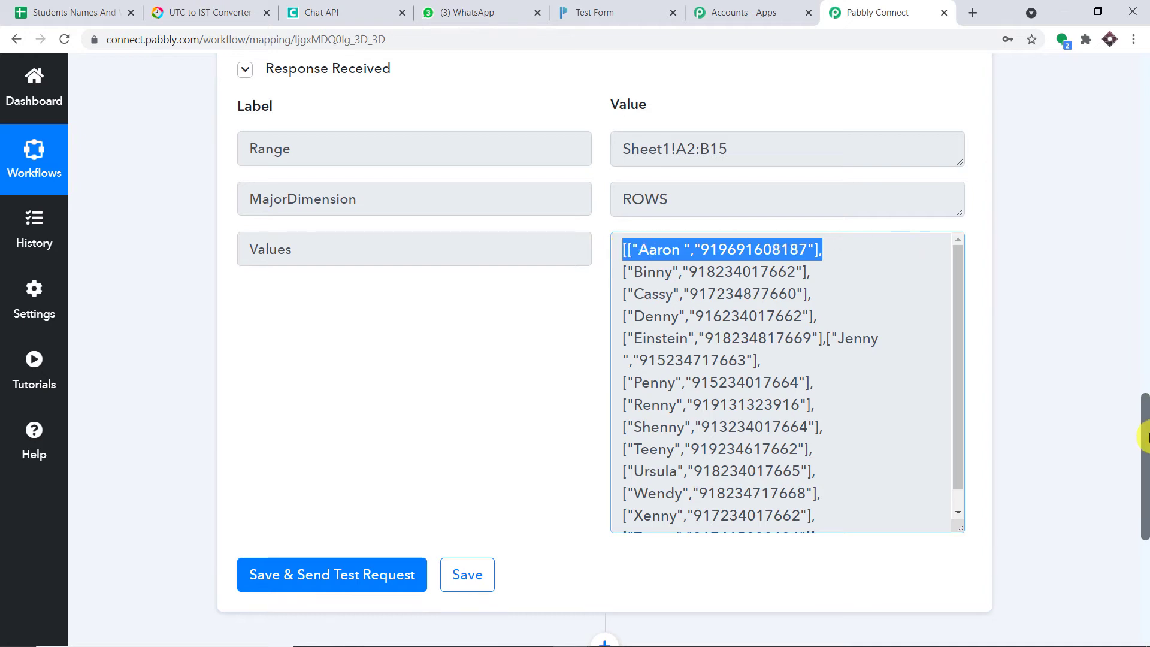
{"action": "scroll", "coordinate": [1145, 460], "scroll_direction": "down", "scroll_amount": 2}
{"action": "left_click_drag", "start_coordinate": [1146, 460], "coordinate": [1144, 506]}
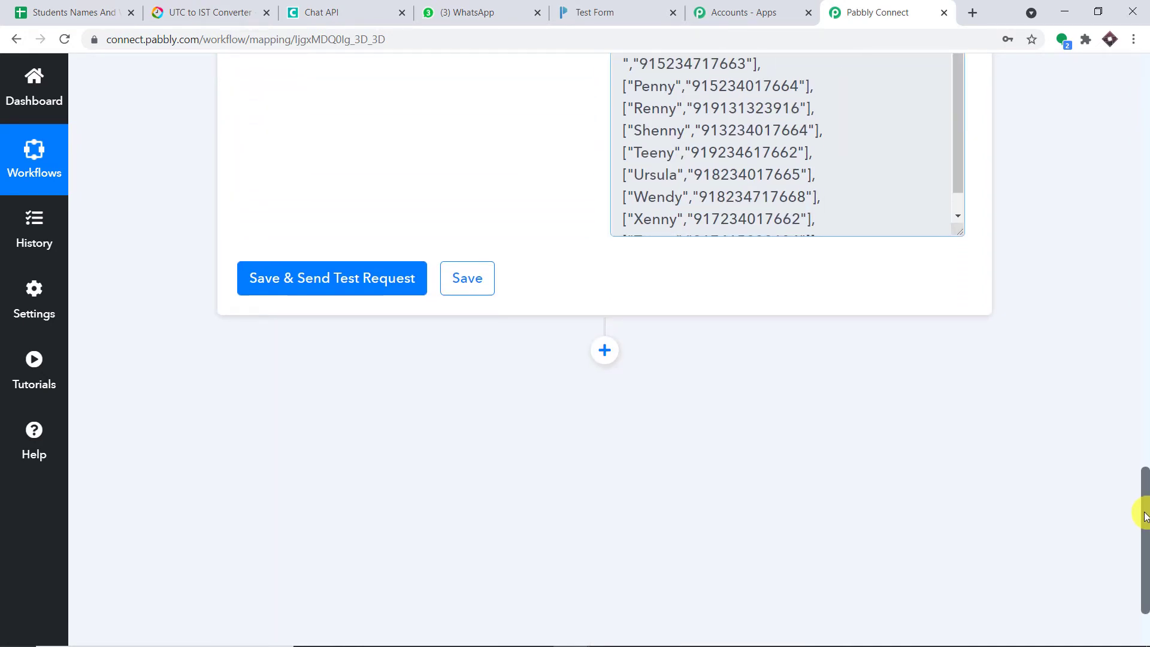
- Add an Iterator by Pabbly action after the Google Sheets step, with 2. Values [] as its array
{"action": "left_click", "coordinate": [604, 349]}
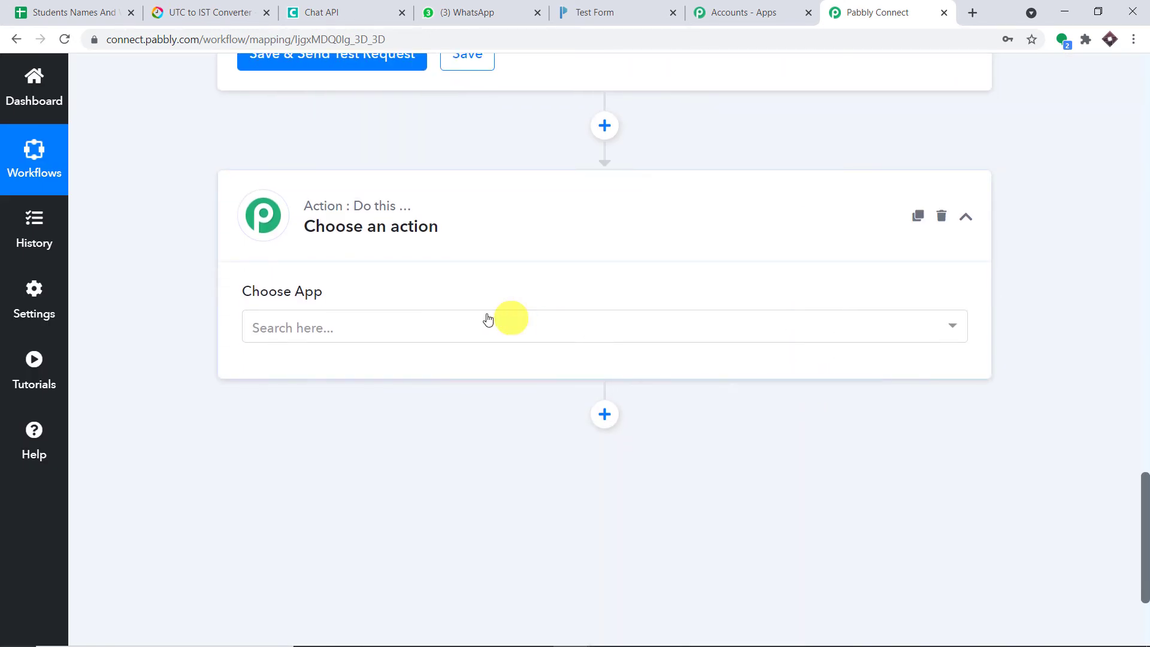
{"action": "left_click", "coordinate": [442, 331]}
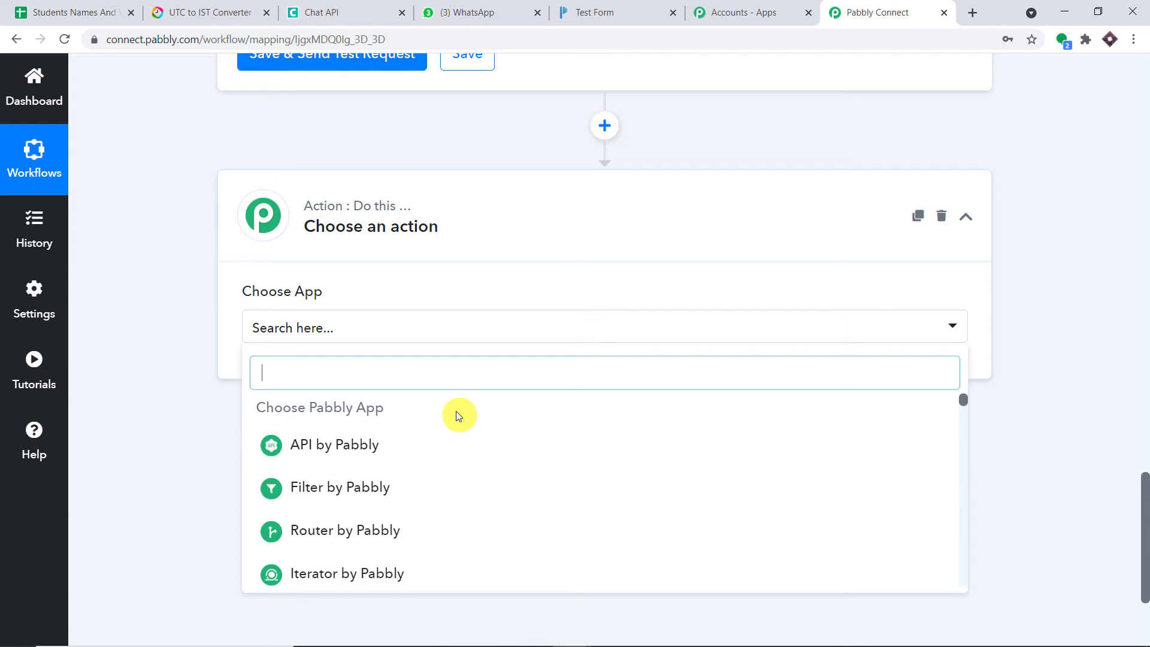
{"action": "type", "text": "iter"}
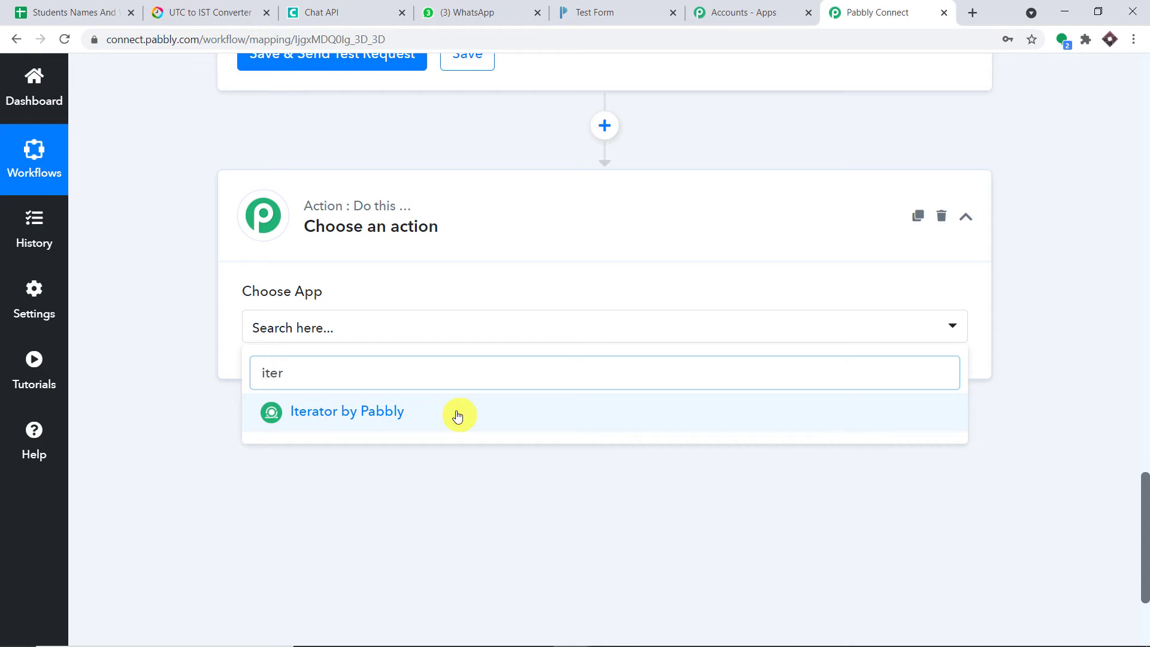
{"action": "left_click", "coordinate": [456, 414]}
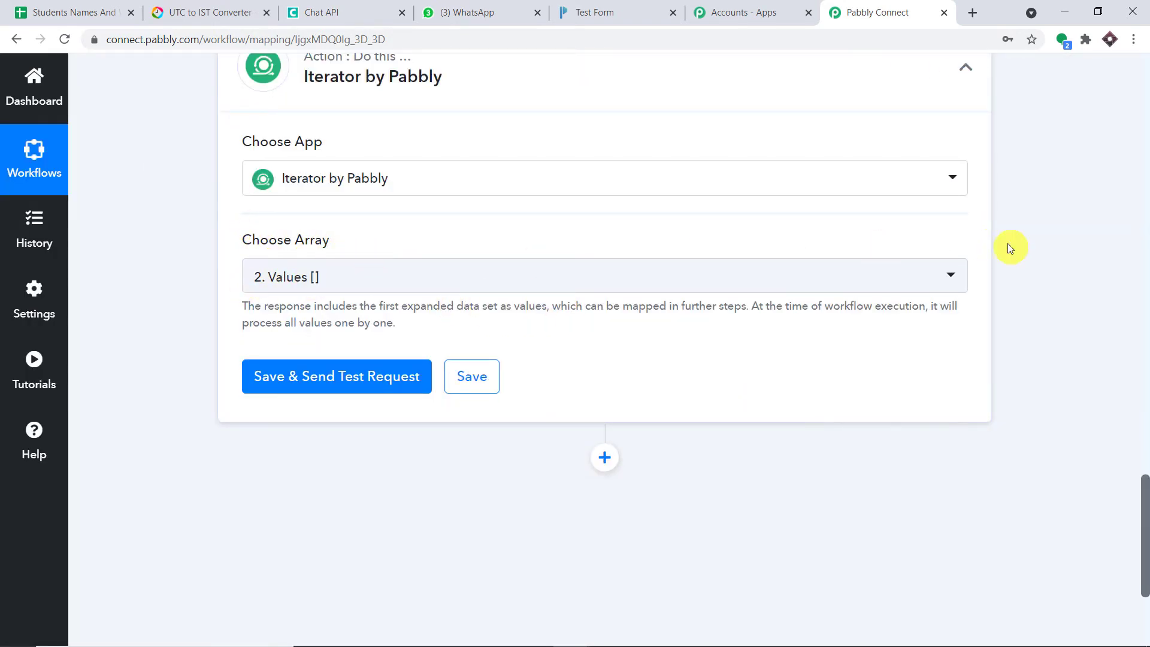
- Review the Values array in the Google Sheets response, and save the Iterator step while sending a test request
{"action": "scroll", "coordinate": [982, 240], "scroll_direction": "up", "scroll_amount": 8}
{"action": "left_click_drag", "start_coordinate": [616, 176], "coordinate": [940, 477]}
{"action": "left_click_drag", "start_coordinate": [1143, 419], "coordinate": [1146, 503]}
{"action": "scroll", "coordinate": [1138, 506], "scroll_direction": "down", "scroll_amount": 3}
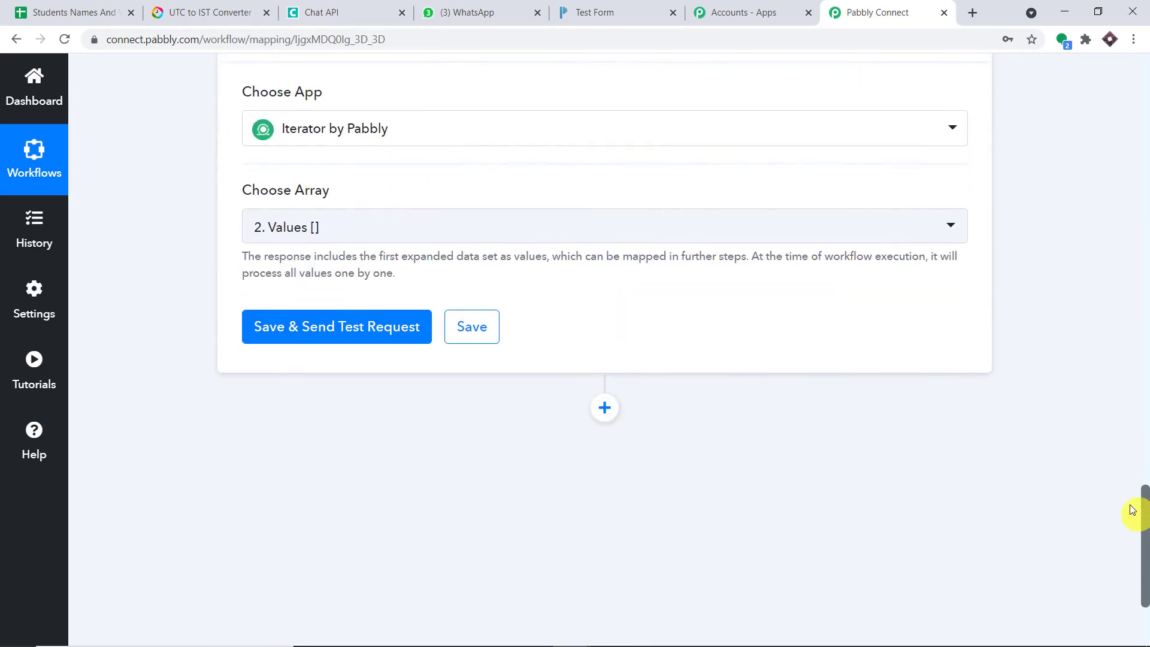
{"action": "left_click", "coordinate": [343, 327]}
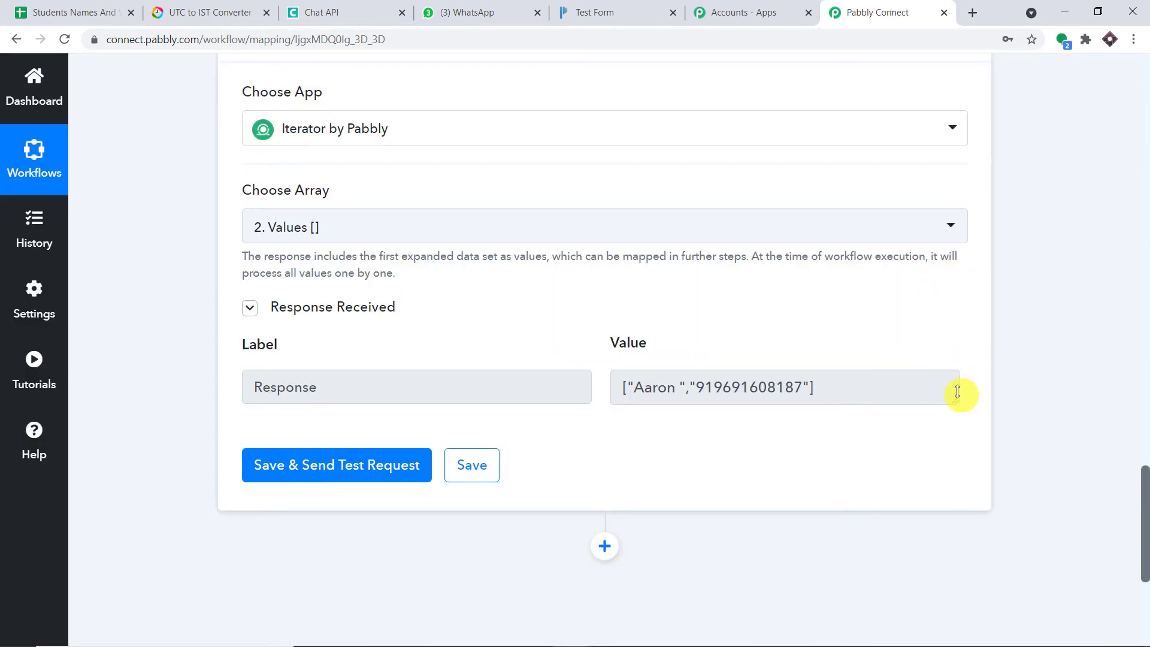
- Compare the Iterator's received response with the first student's name and number in row 2 of the Google Sheet
{"action": "left_click_drag", "start_coordinate": [957, 395], "coordinate": [957, 505]}
{"action": "left_click_drag", "start_coordinate": [847, 389], "coordinate": [592, 382]}
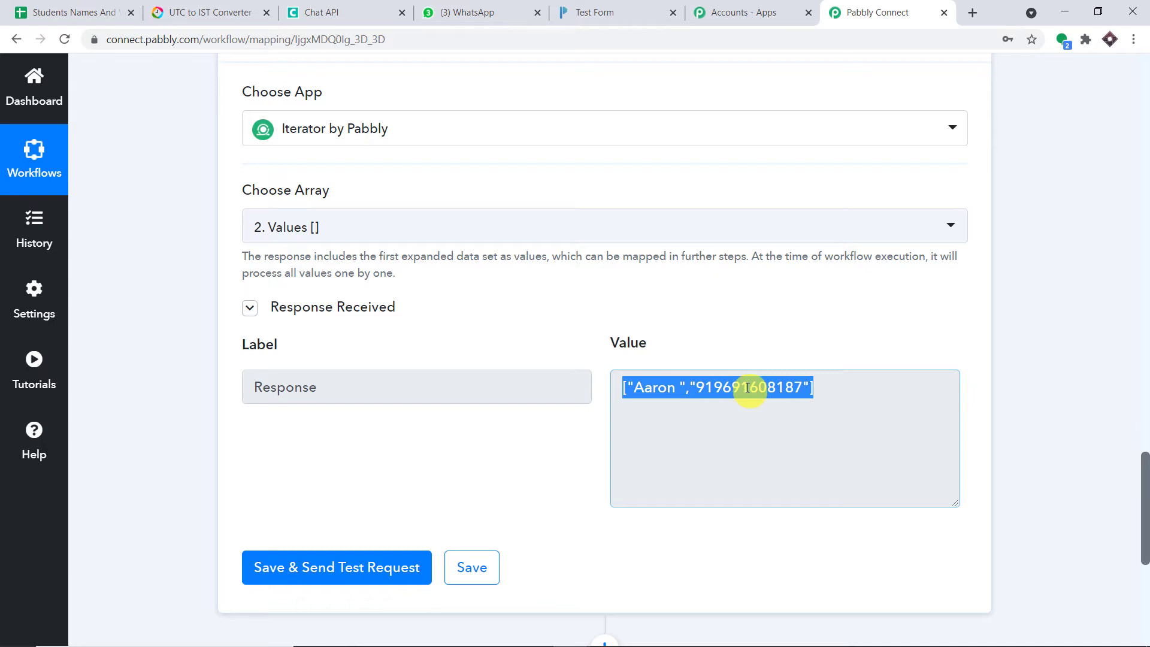
{"action": "scroll", "coordinate": [747, 387], "scroll_direction": "down", "scroll_amount": 4}
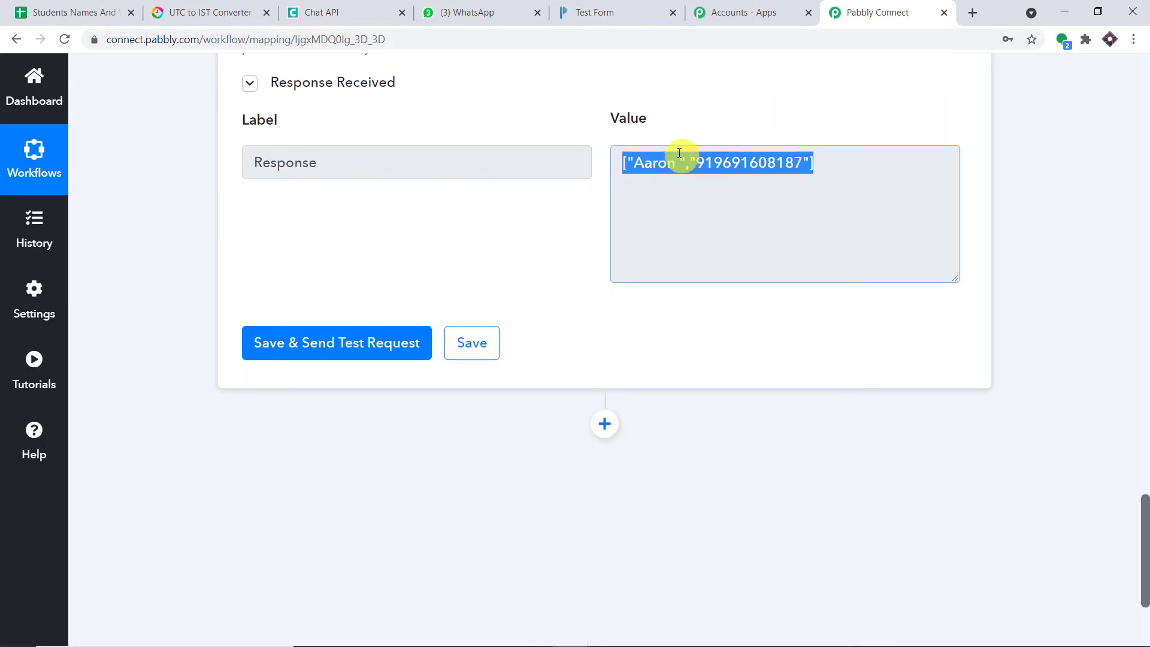
{"action": "left_click", "coordinate": [78, 11]}
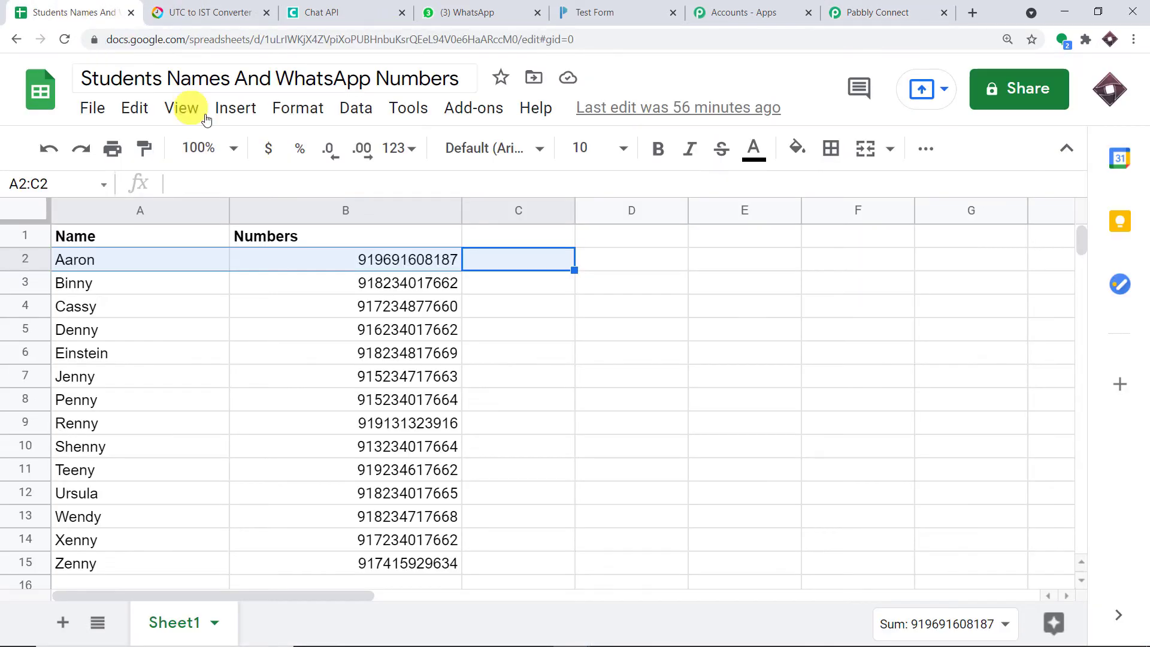
{"action": "left_click", "coordinate": [75, 261]}
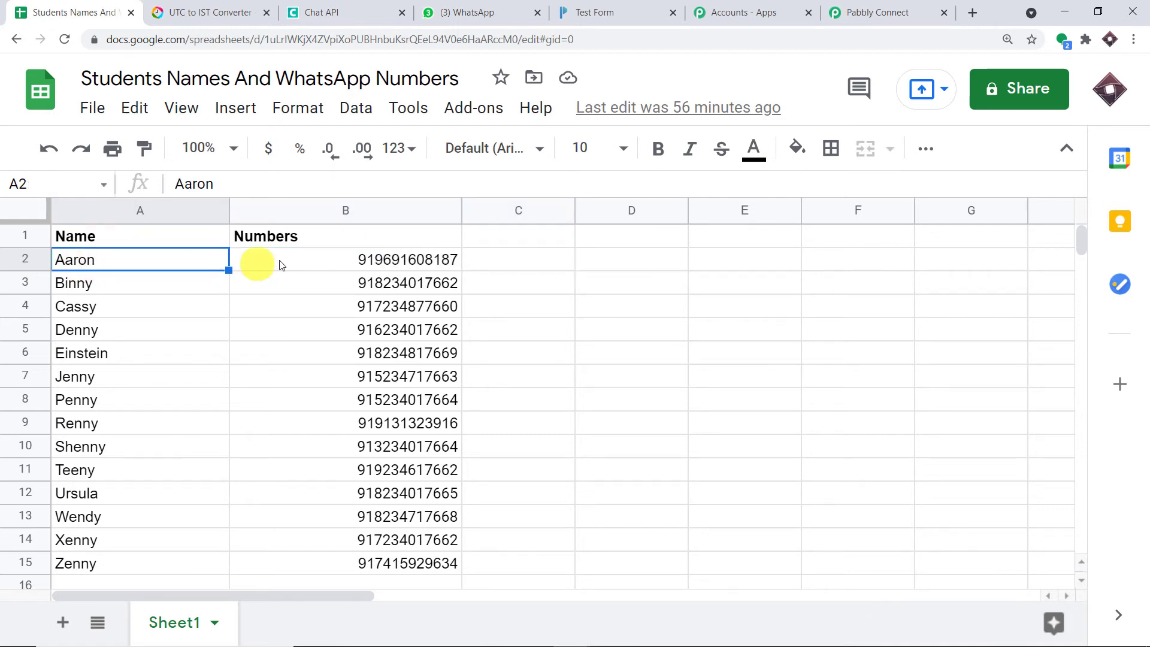
{"action": "left_click", "coordinate": [311, 265]}
{"action": "left_click_drag", "start_coordinate": [496, 266], "coordinate": [22, 264]}
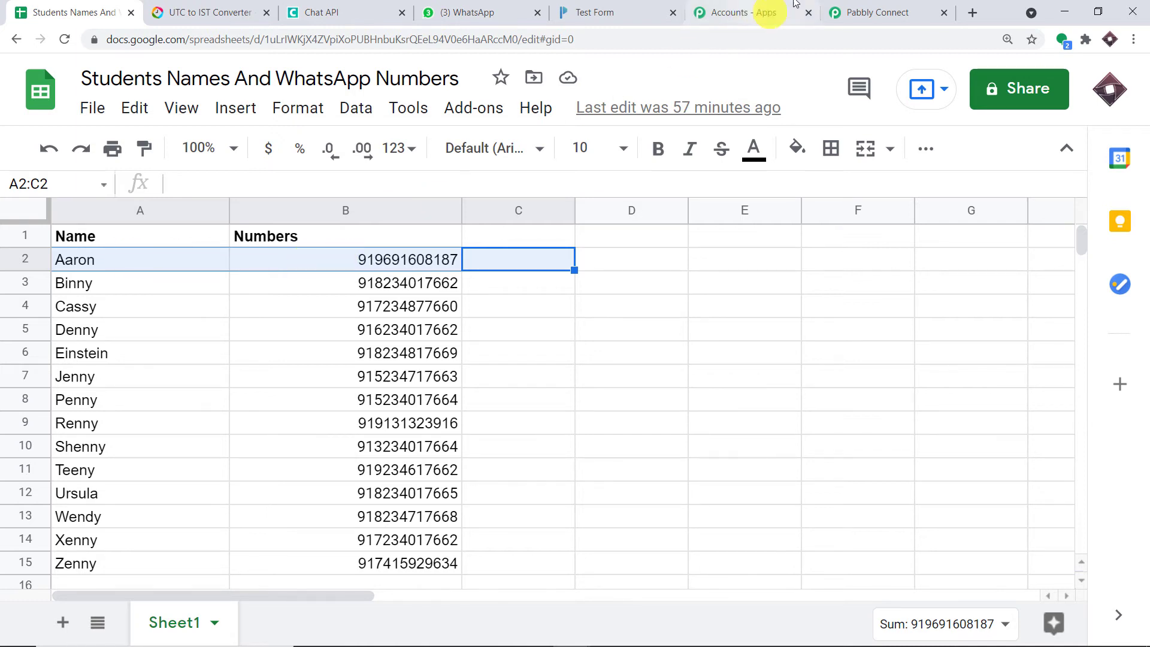
{"action": "left_click", "coordinate": [871, 13]}
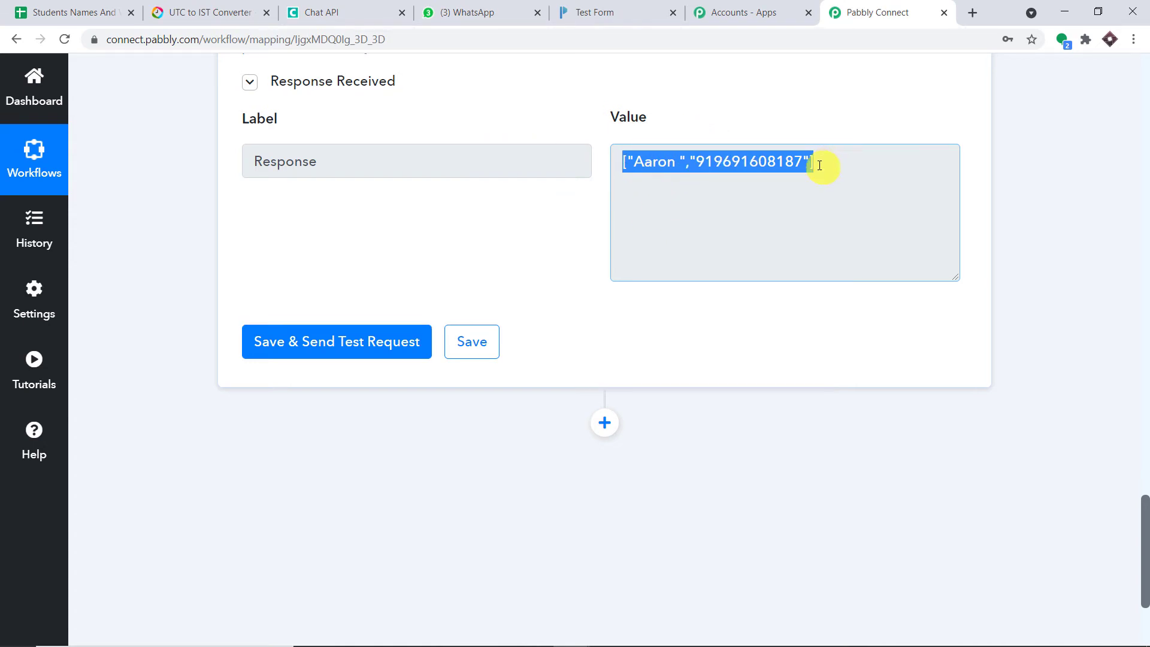
- Add a JSON Extractor action after the Iterator with the Extract JSON Data event, and connect it
{"action": "scroll", "coordinate": [749, 192], "scroll_direction": "down", "scroll_amount": 3}
{"action": "left_click", "coordinate": [603, 273]}
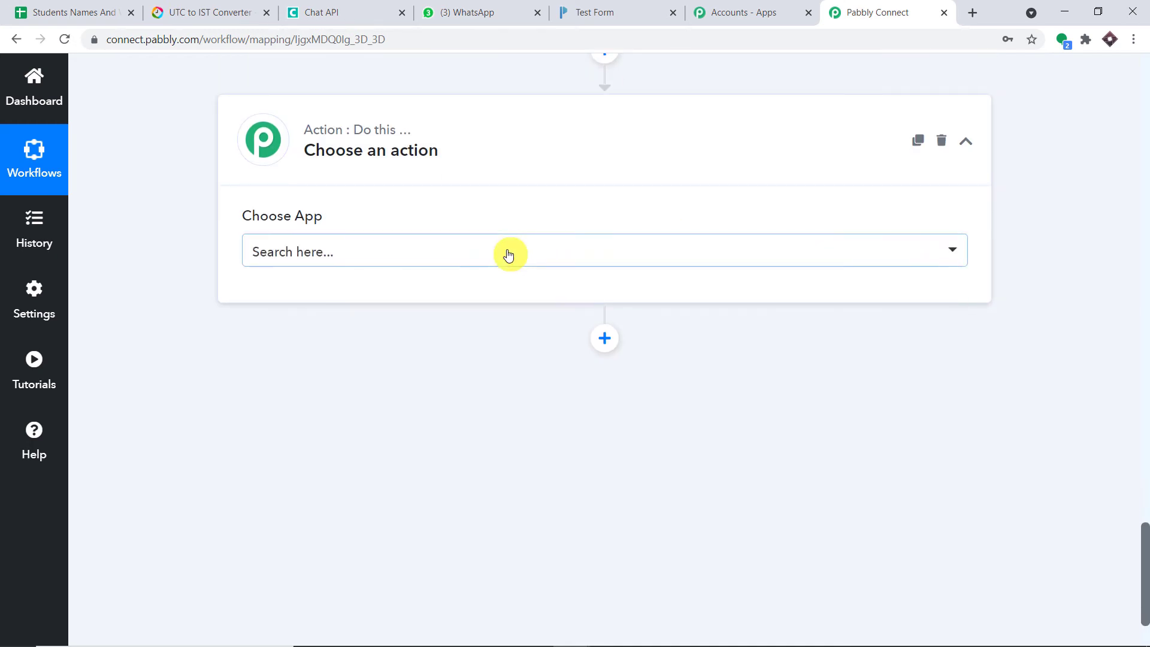
{"action": "left_click", "coordinate": [508, 254]}
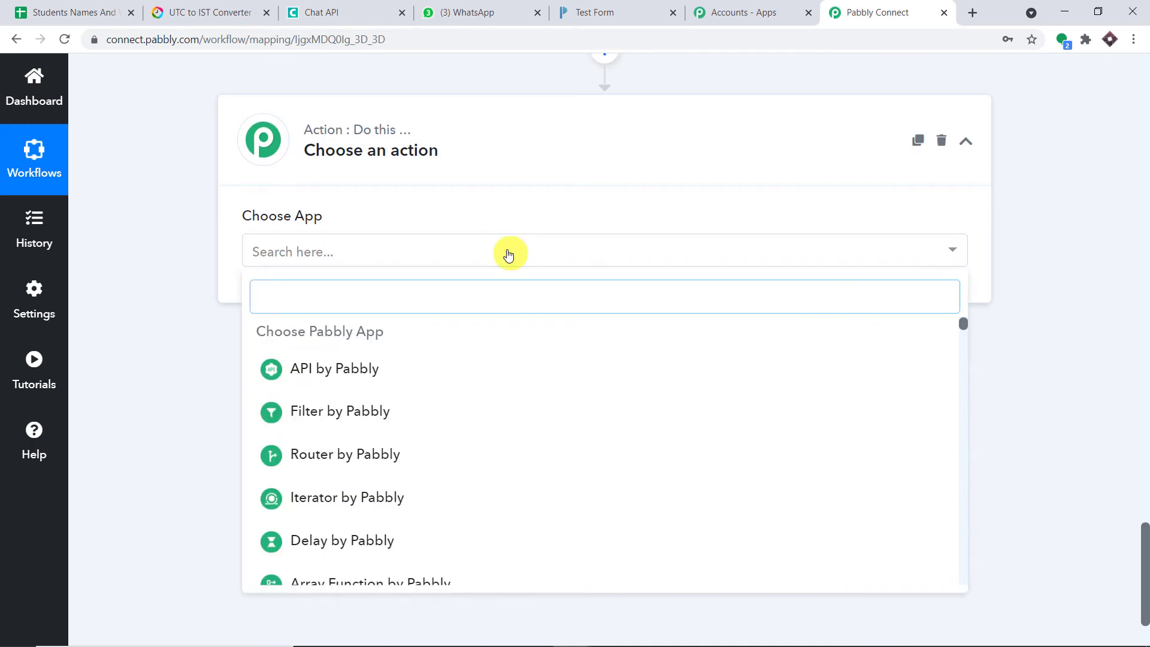
{"action": "type", "text": "json"}
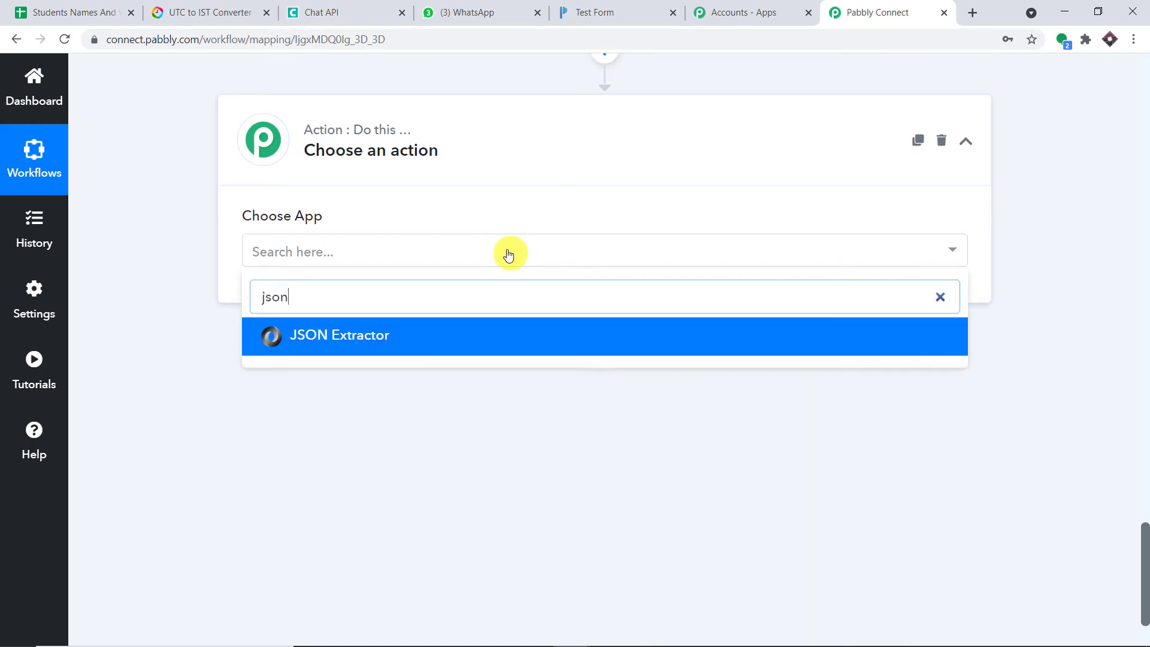
{"action": "left_click", "coordinate": [448, 336]}
{"action": "left_click", "coordinate": [403, 339]}
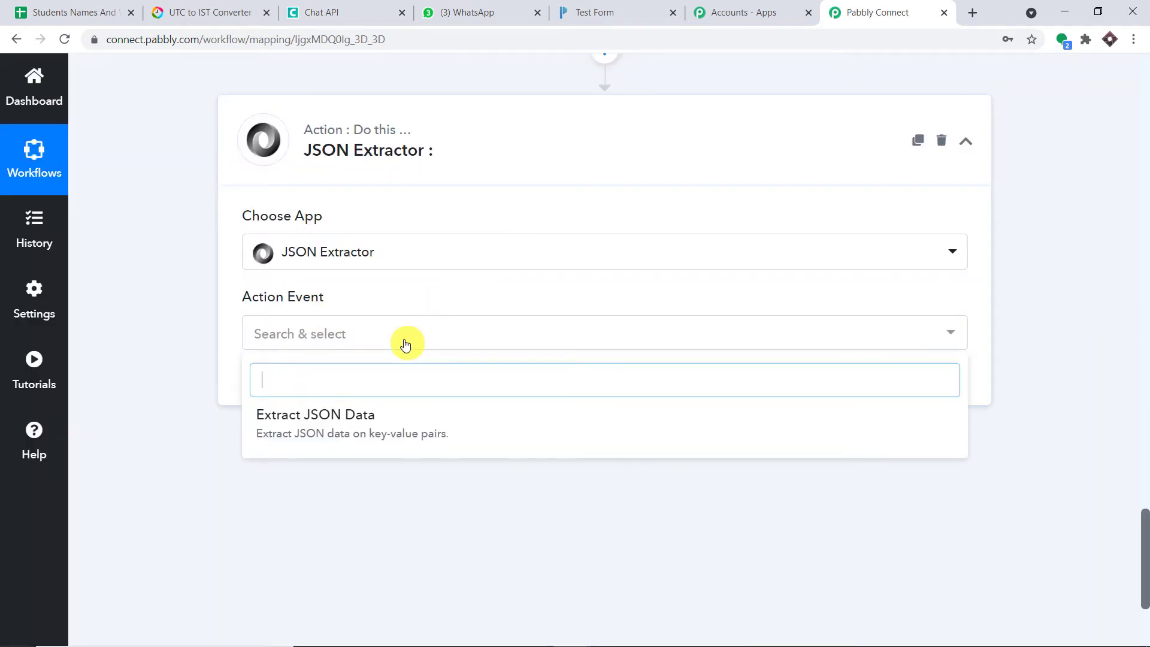
{"action": "left_click", "coordinate": [403, 420]}
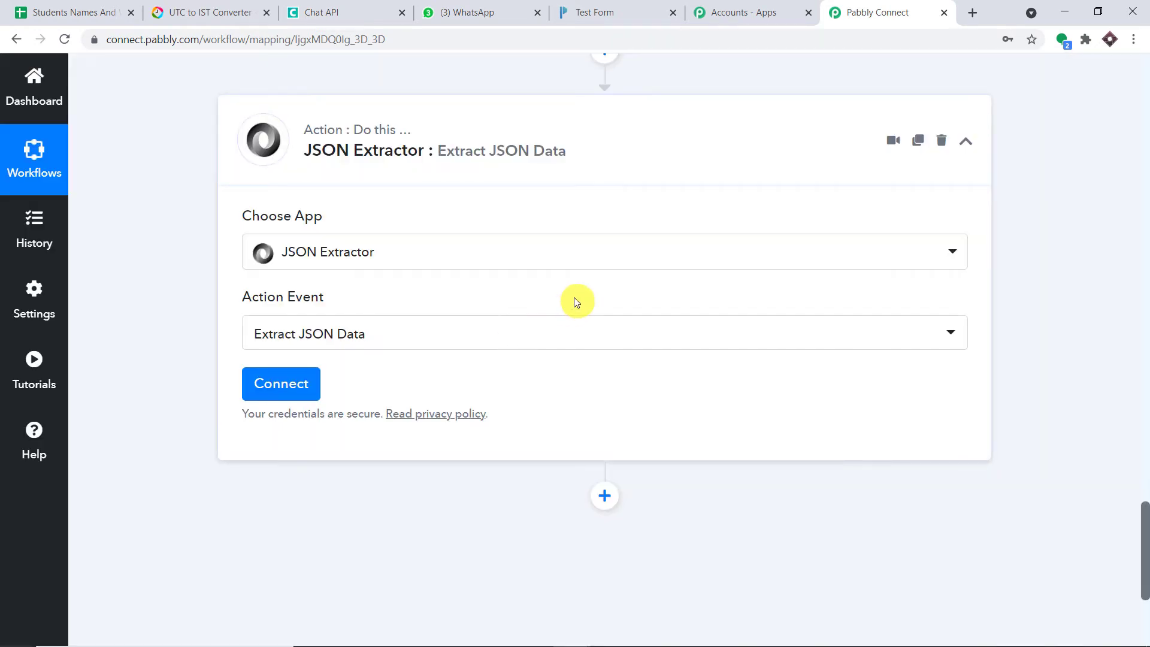
{"action": "scroll", "coordinate": [578, 300], "scroll_direction": "down", "scroll_amount": 1}
{"action": "left_click", "coordinate": [283, 322]}
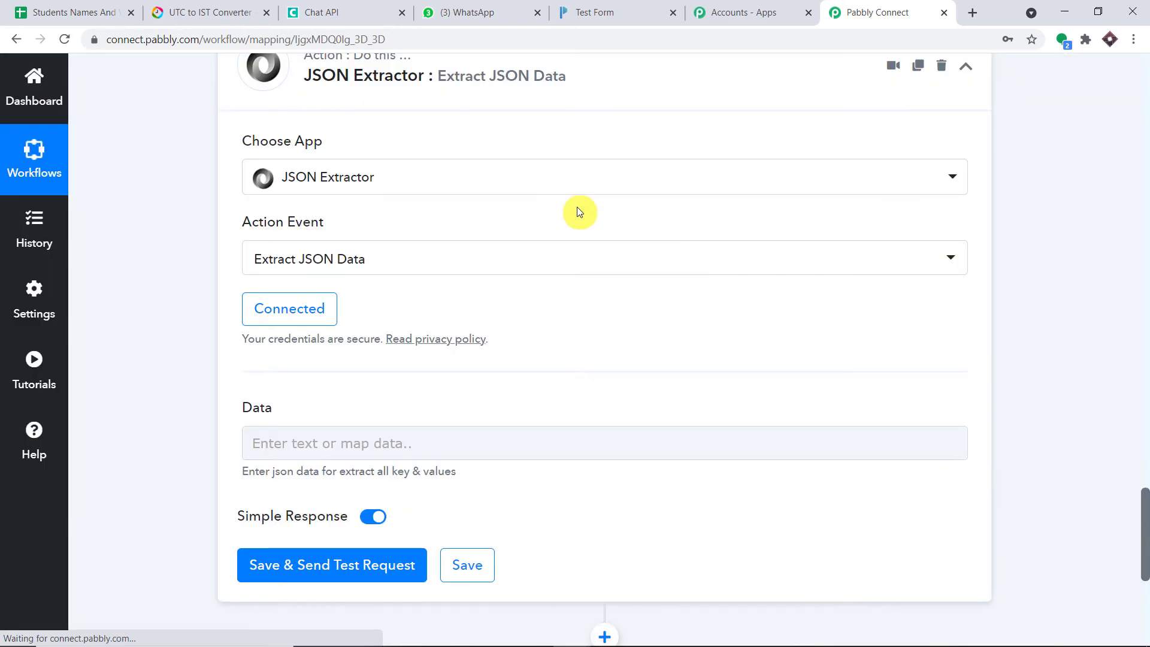
- Map the Iterator's 3. Response into the JSON Extractor's Data field, and save the step while sending a test request
{"action": "scroll", "coordinate": [578, 211], "scroll_direction": "down", "scroll_amount": 2}
{"action": "left_click", "coordinate": [514, 292]}
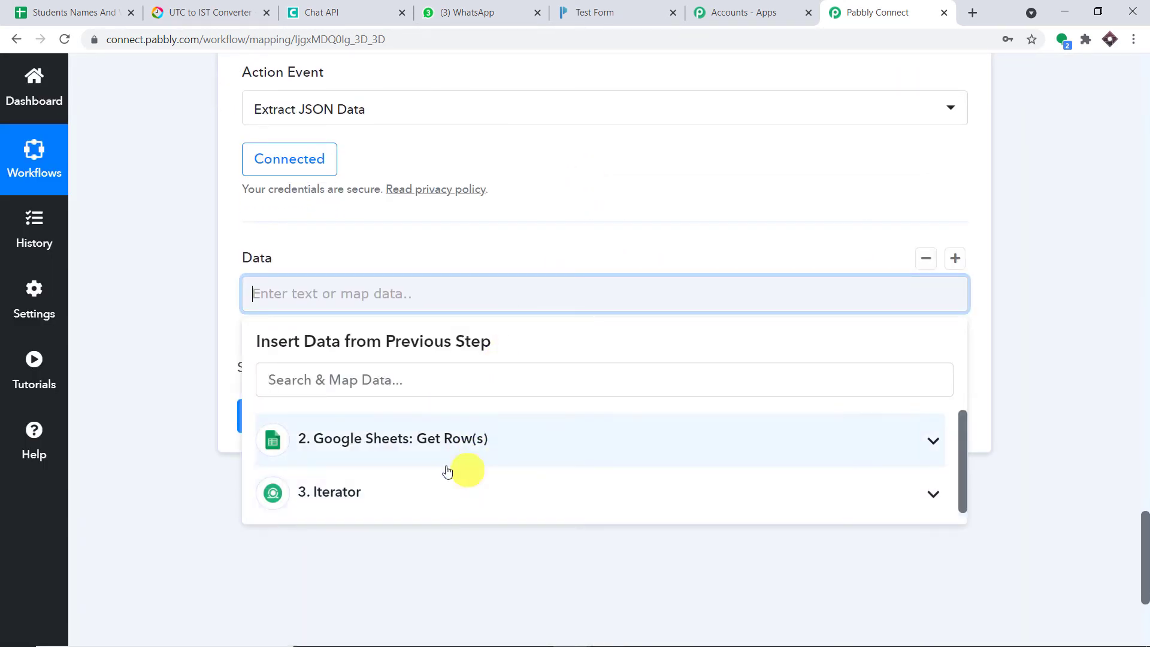
{"action": "left_click", "coordinate": [396, 487]}
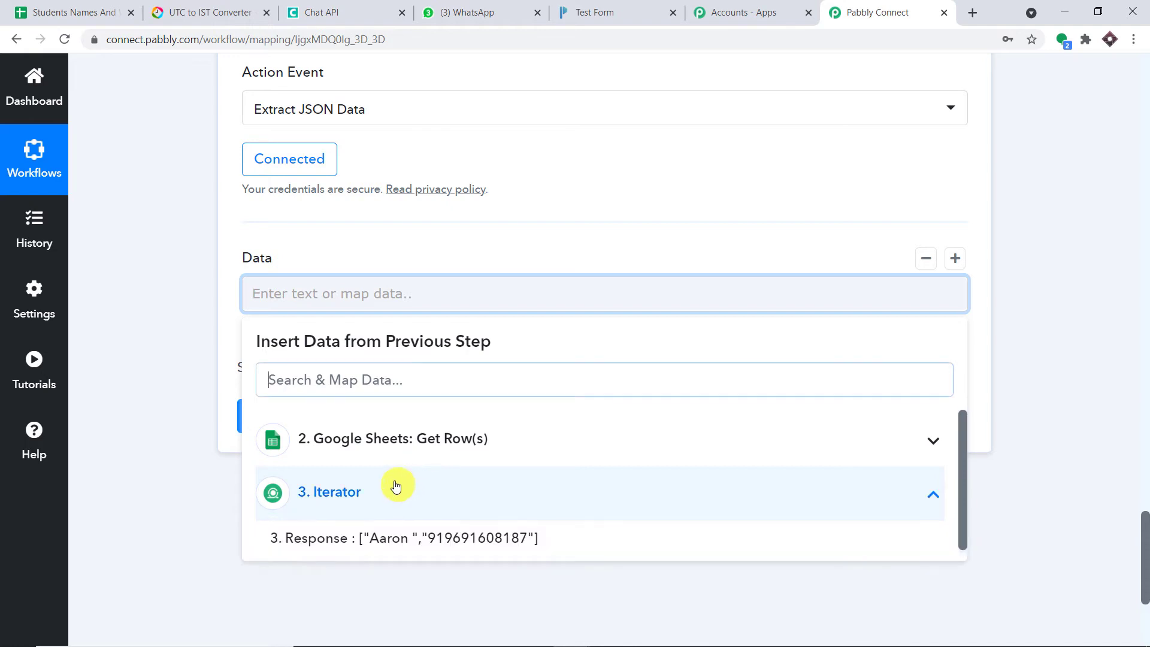
{"action": "left_click", "coordinate": [483, 538]}
{"action": "left_click", "coordinate": [631, 210]}
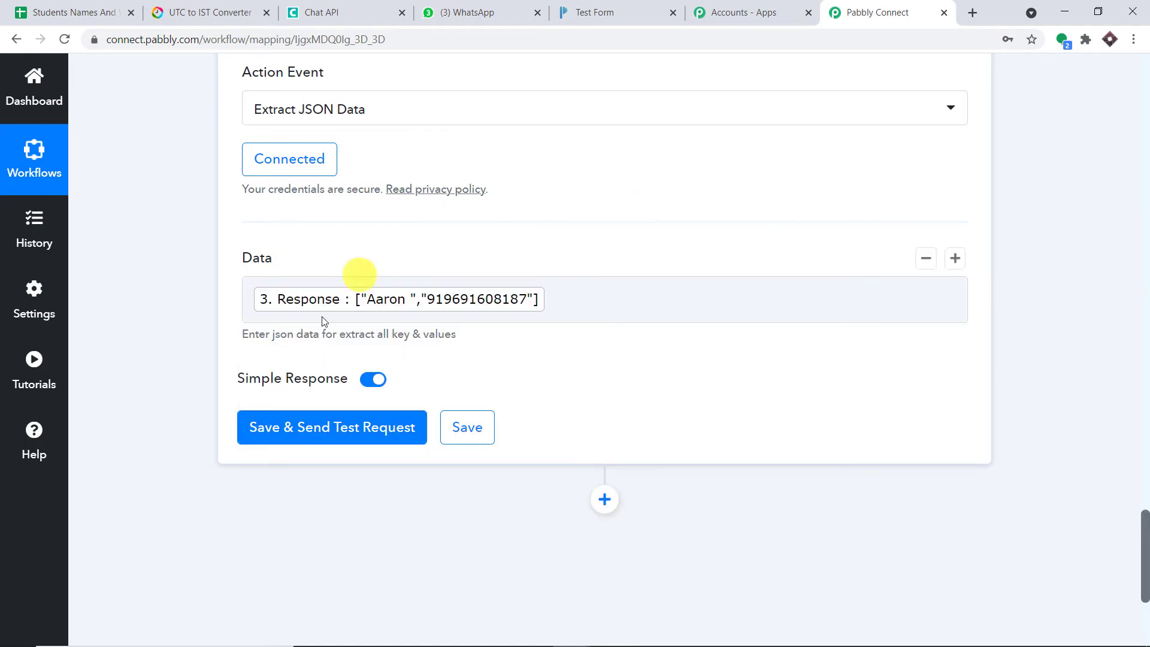
{"action": "left_click", "coordinate": [329, 429]}
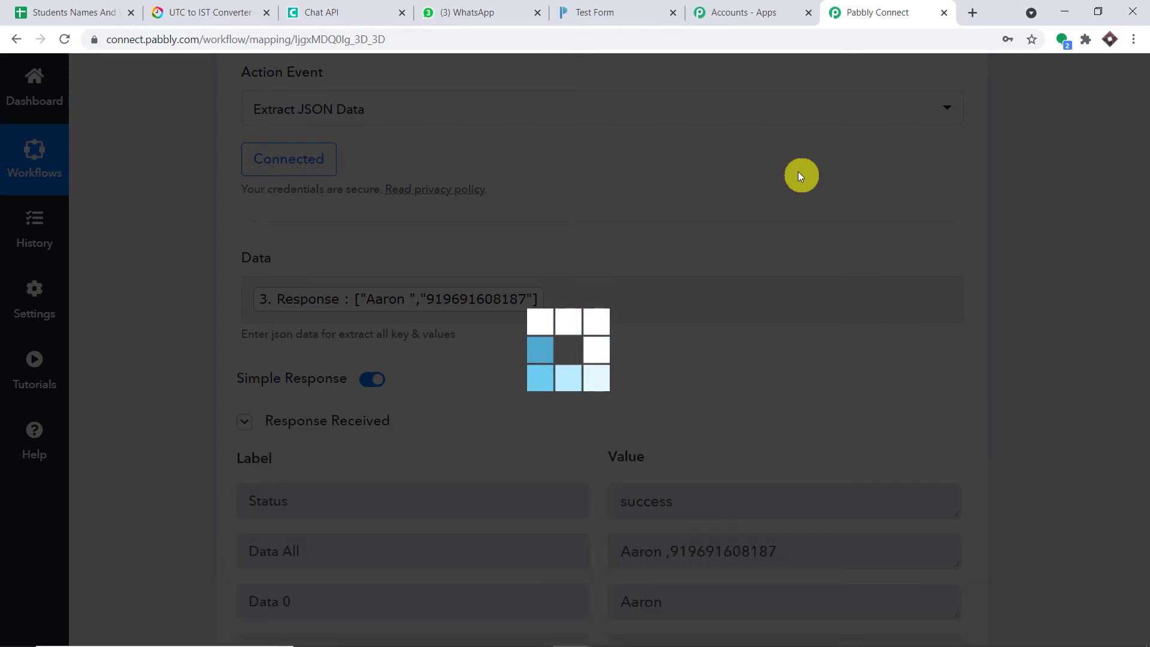
{"action": "scroll", "coordinate": [797, 175], "scroll_direction": "down", "scroll_amount": 5}
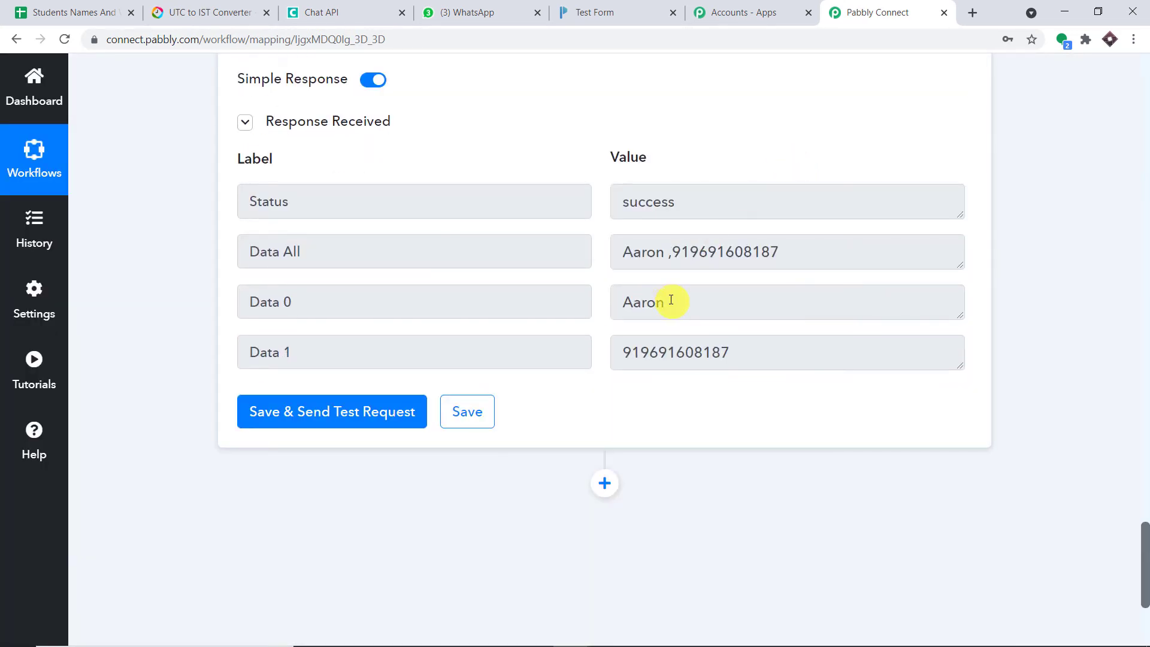
- Check the student's name and phone number extracted as Data 0 and Data 1 in the JSON Extractor response
{"action": "left_click_drag", "start_coordinate": [671, 302], "coordinate": [611, 307]}
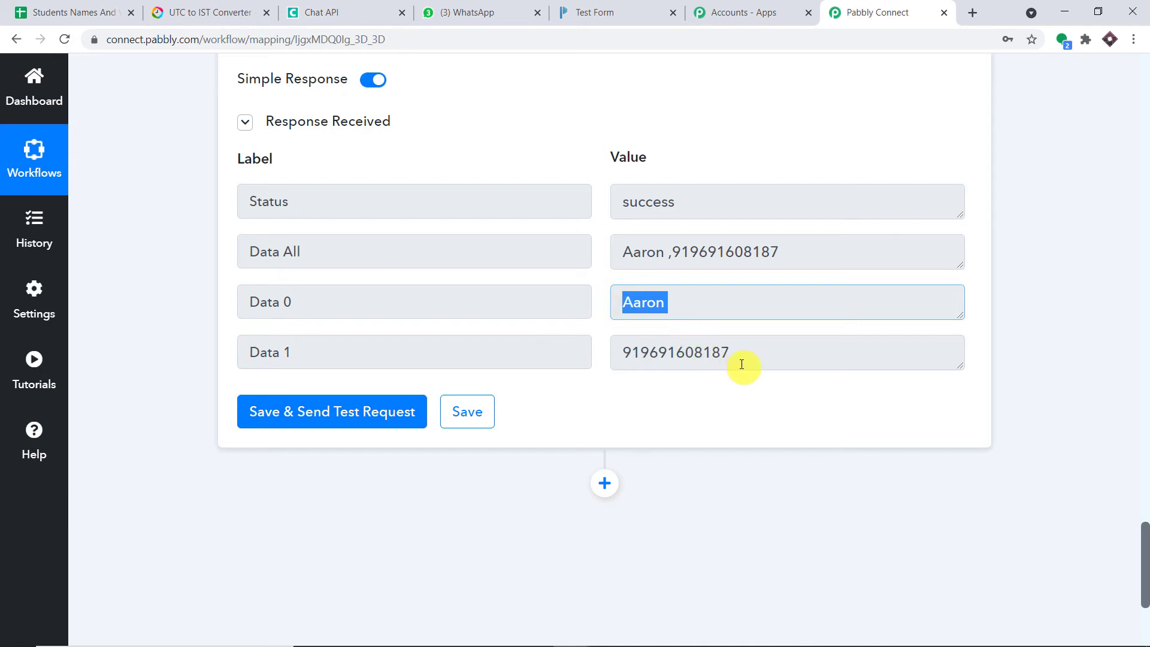
{"action": "left_click_drag", "start_coordinate": [742, 361], "coordinate": [529, 350]}
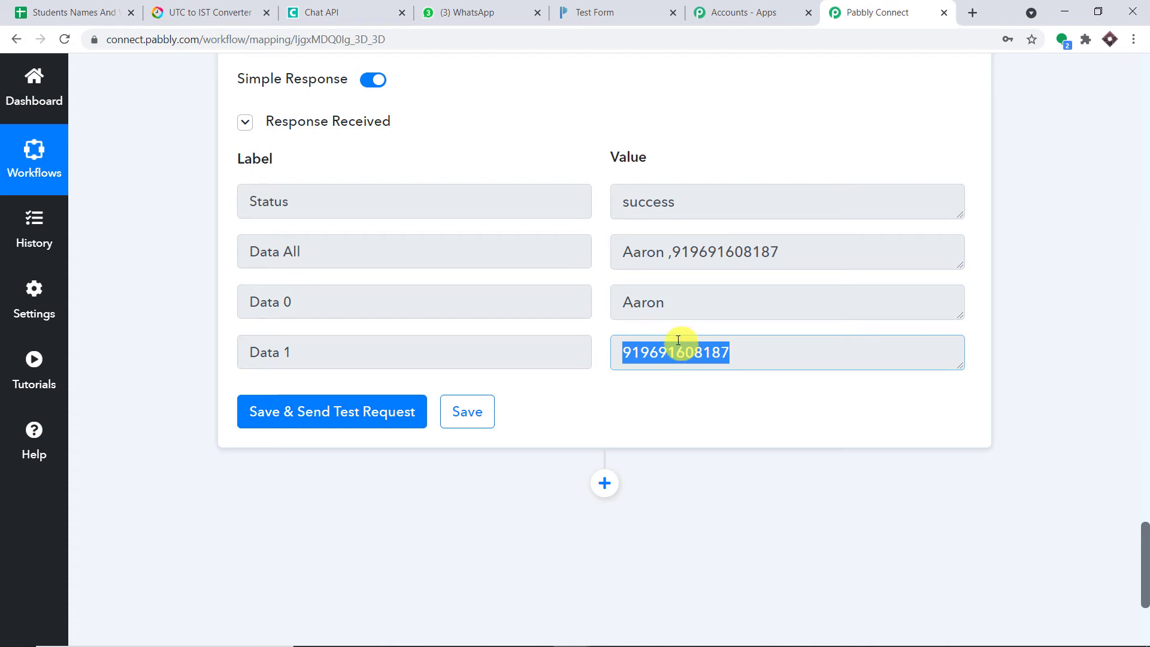
- Switch to the Test Form in Paperform and review the questions of the GK Exam Paper For Class II
{"action": "mouse_move", "coordinate": [571, 632]}
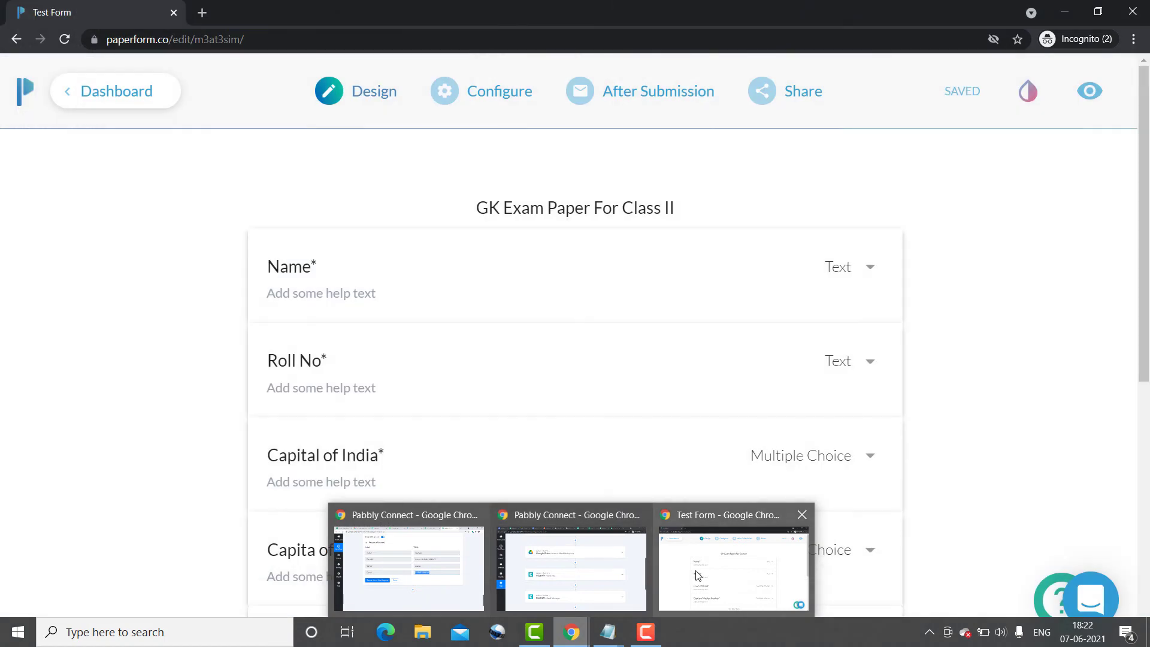
{"action": "left_click", "coordinate": [682, 522]}
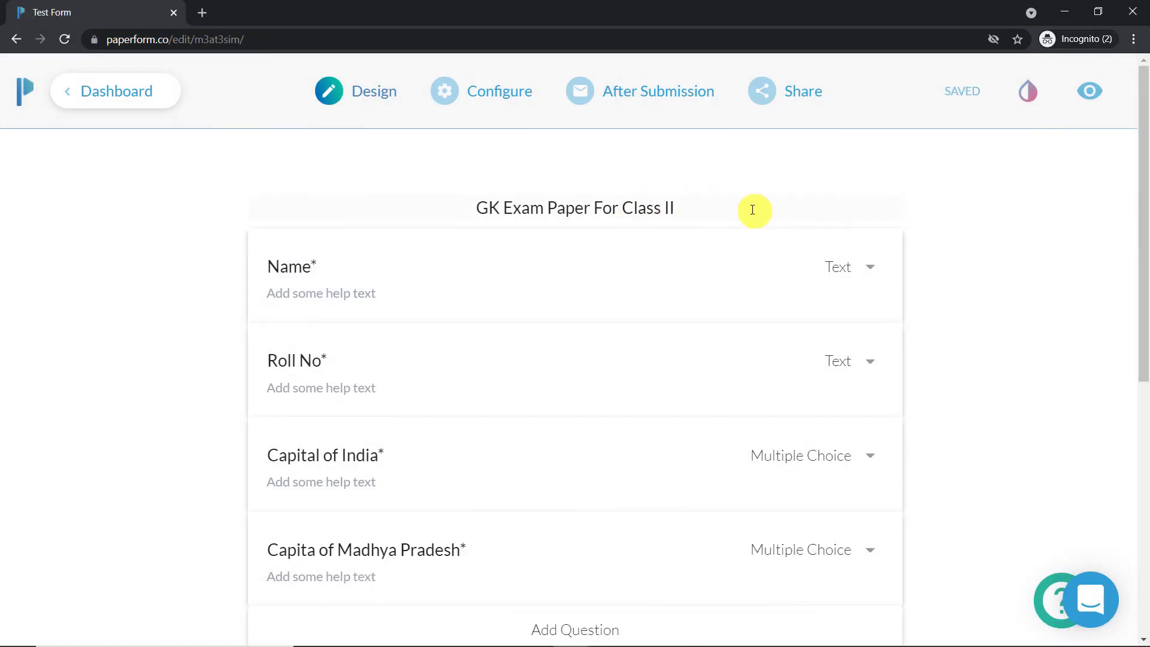
{"action": "scroll", "coordinate": [752, 216], "scroll_direction": "down", "scroll_amount": 2}
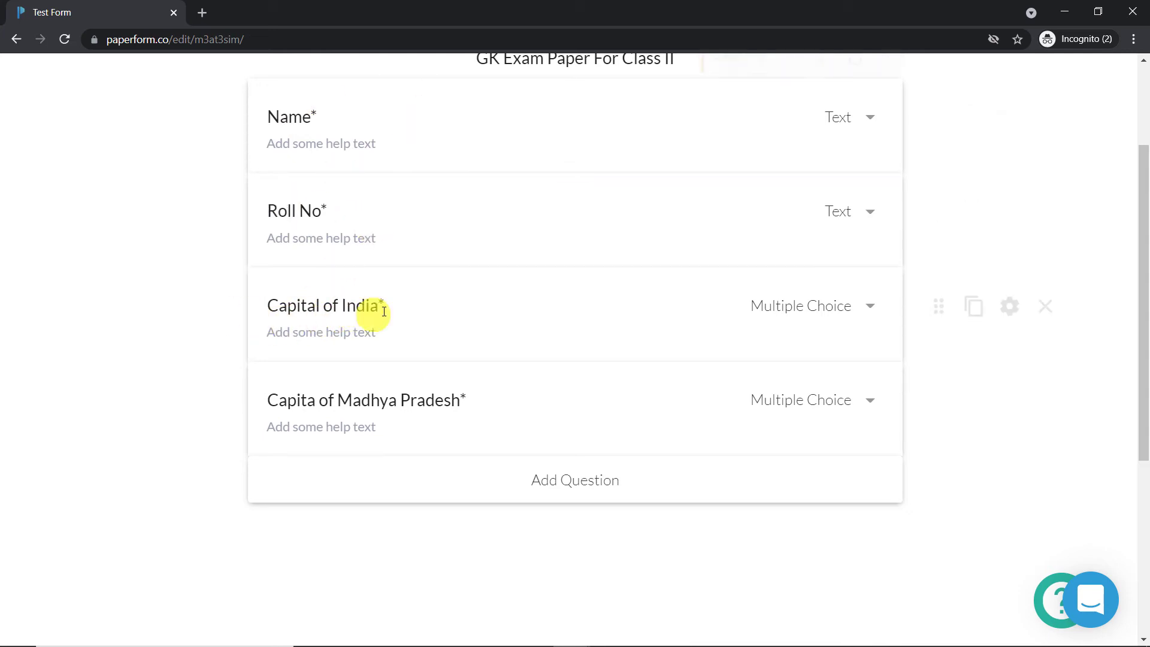
{"action": "scroll", "coordinate": [489, 408], "scroll_direction": "up", "scroll_amount": 1}
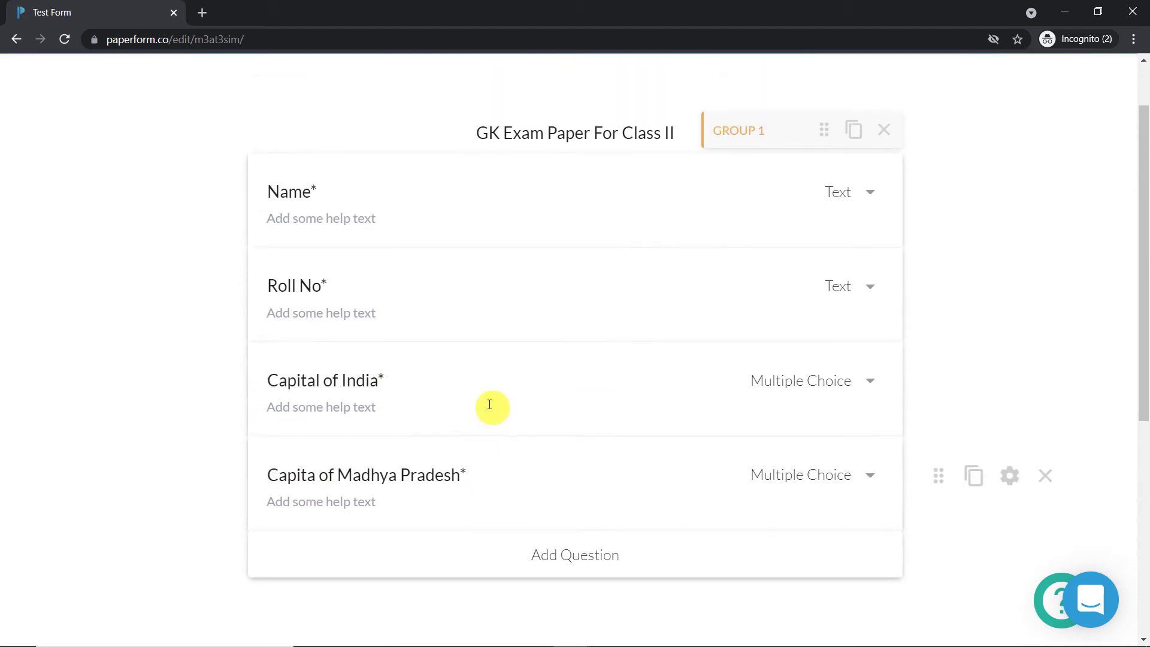
{"action": "scroll", "coordinate": [495, 366], "scroll_direction": "up", "scroll_amount": 1}
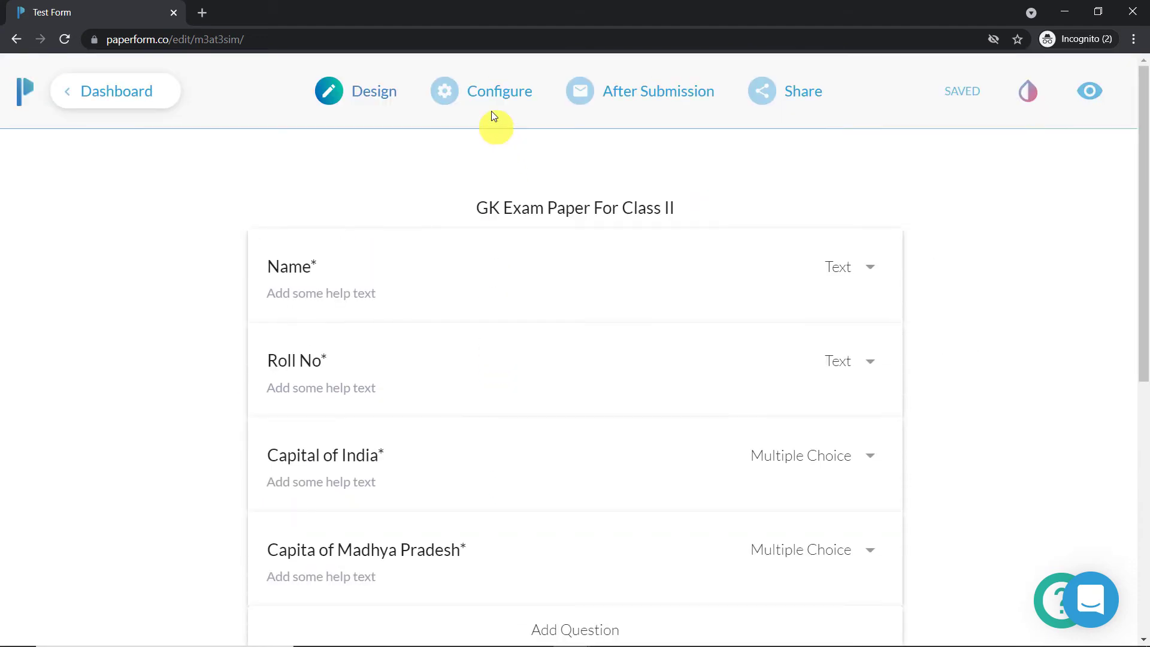
- In the form behaviour settings, set submissions to open after 06/07/2021 7:00 PM
{"action": "mouse_move", "coordinate": [492, 91]}
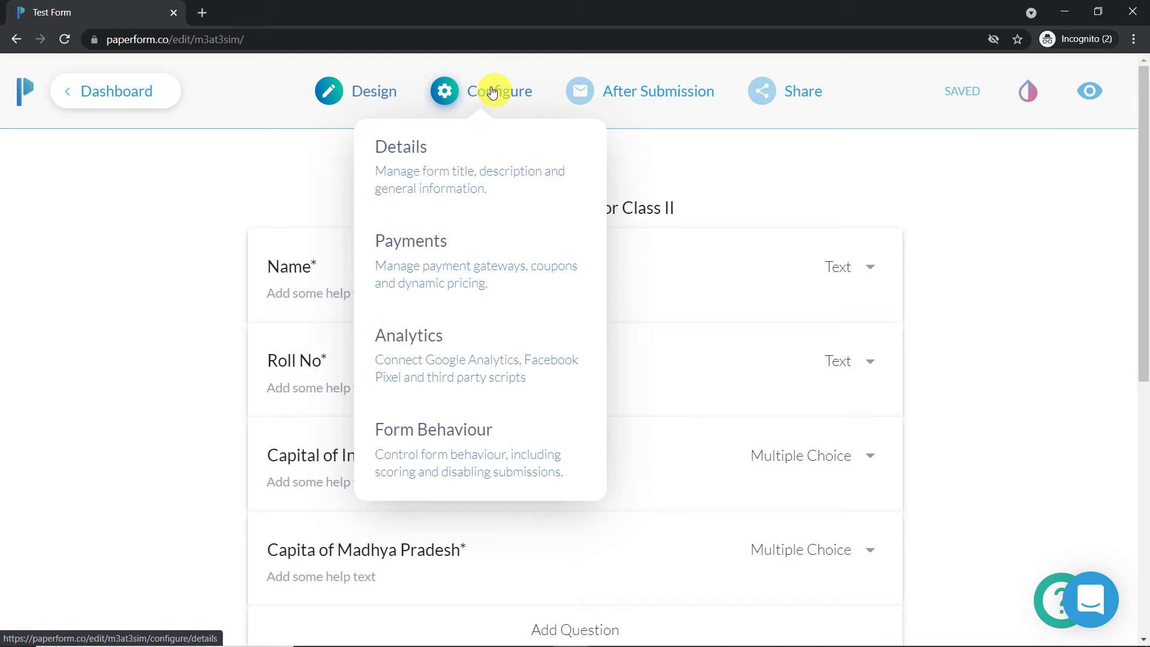
{"action": "left_click", "coordinate": [453, 434]}
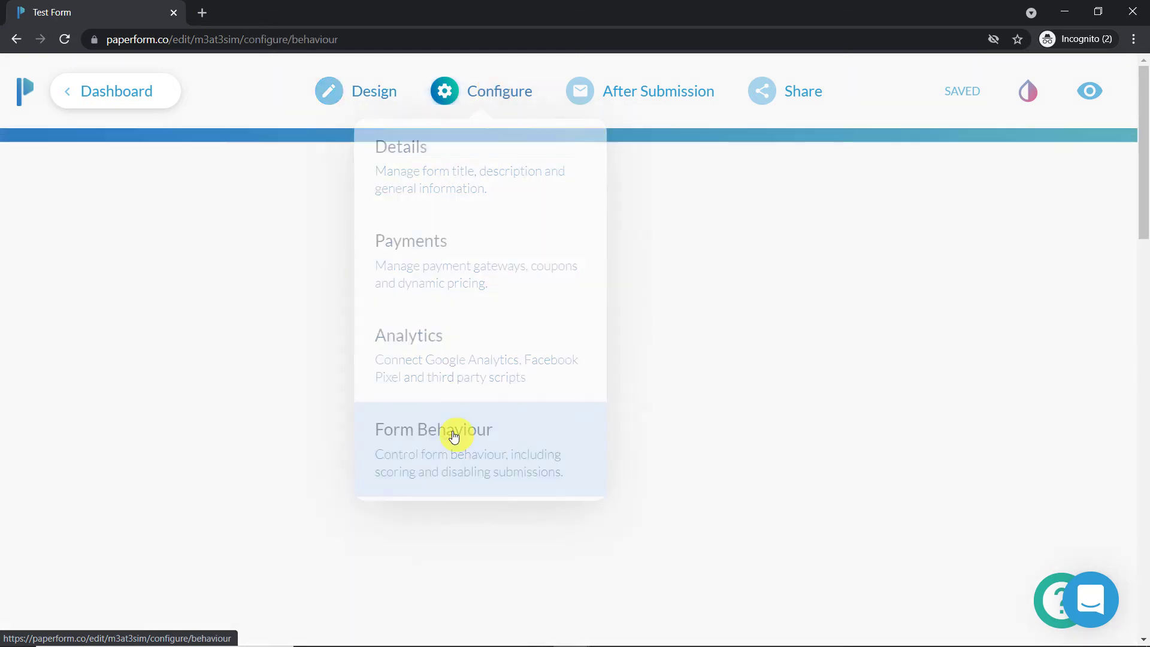
{"action": "scroll", "coordinate": [725, 264], "scroll_direction": "down", "scroll_amount": 10}
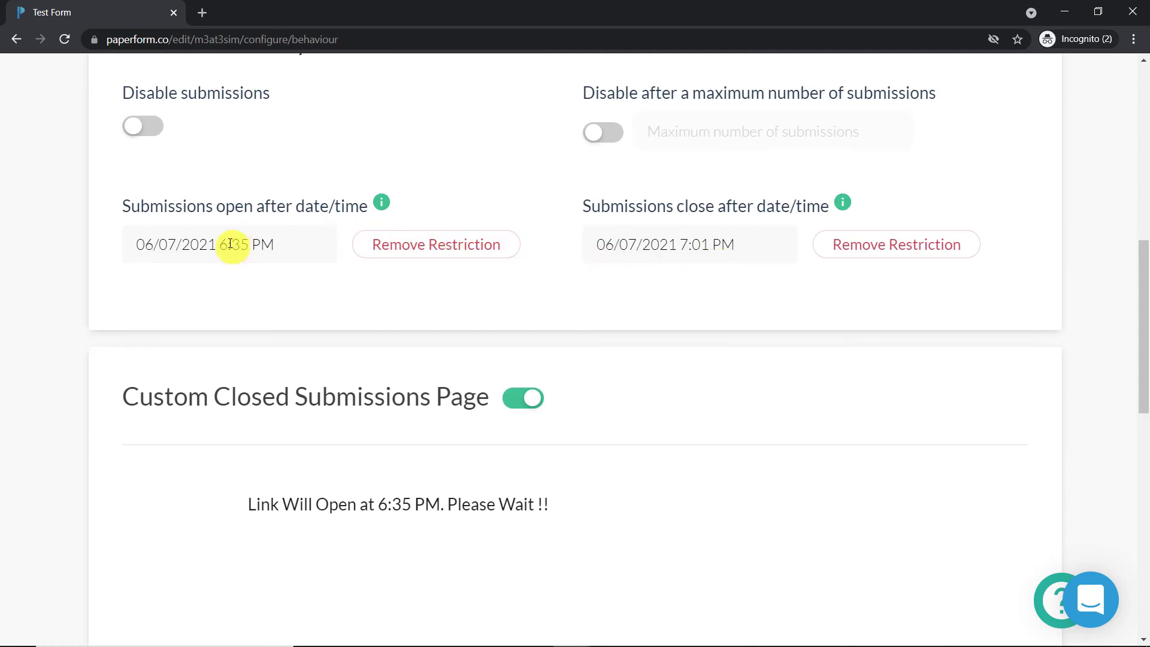
{"action": "left_click", "coordinate": [229, 244]}
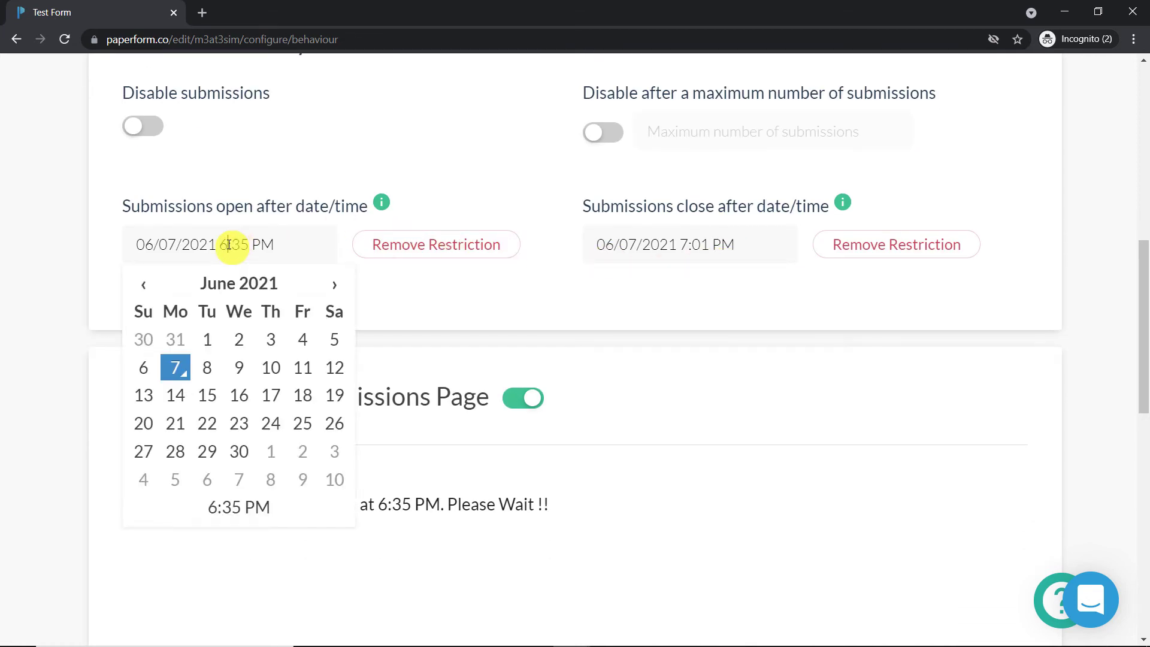
{"action": "key", "text": "ctrl+a"}
{"action": "key", "text": "BackSpace"}
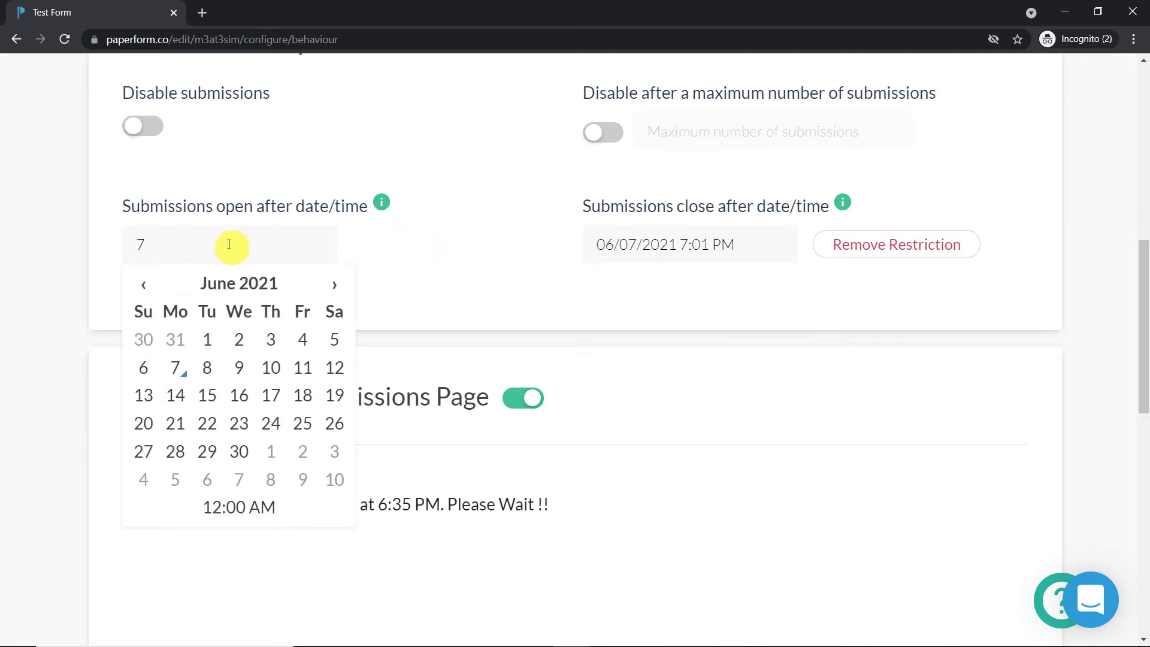
{"action": "left_click", "coordinate": [452, 251]}
{"action": "left_click", "coordinate": [254, 250]}
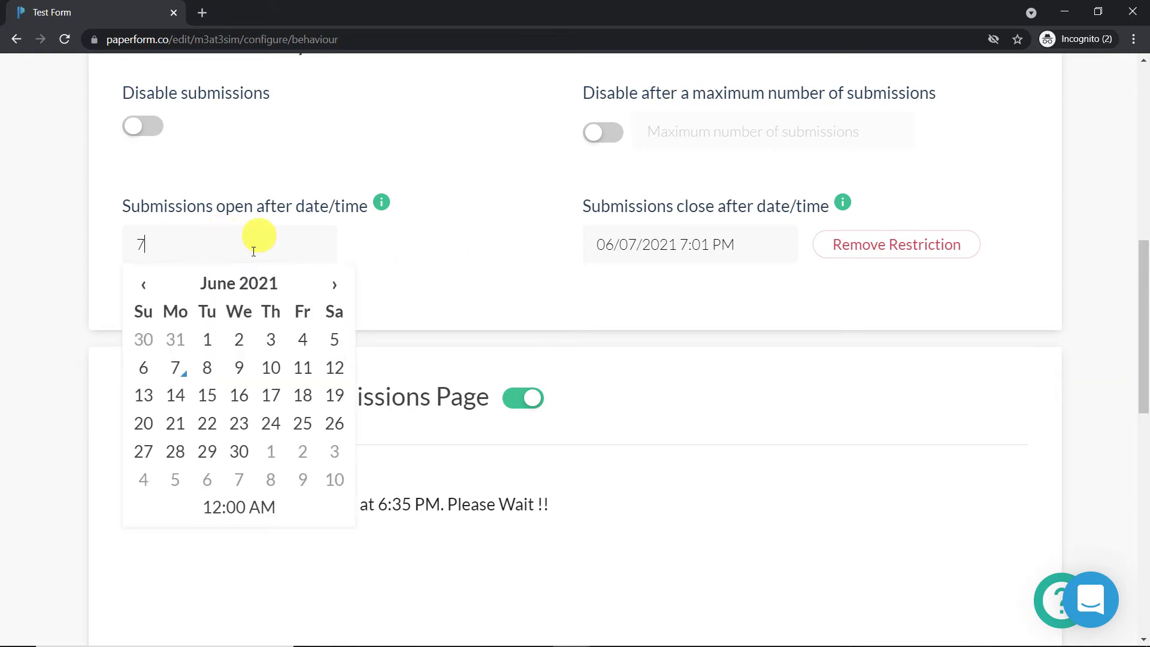
{"action": "type", "text": "7"}
{"action": "left_click", "coordinate": [174, 367]}
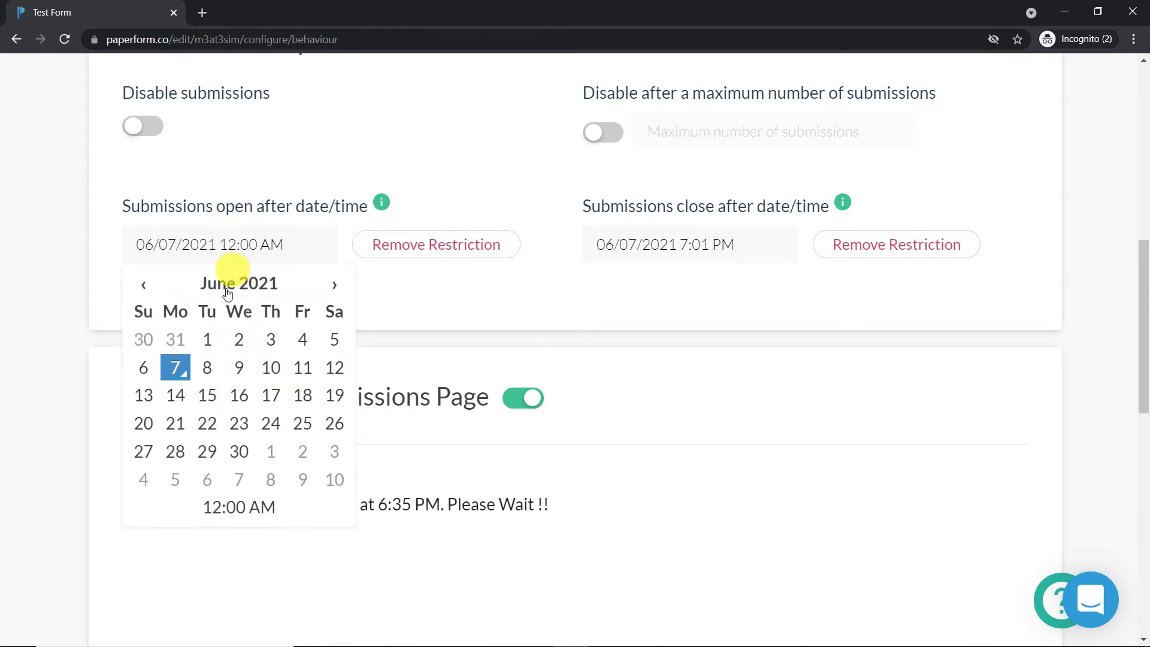
{"action": "left_click", "coordinate": [237, 506]}
{"action": "left_click", "coordinate": [202, 321]}
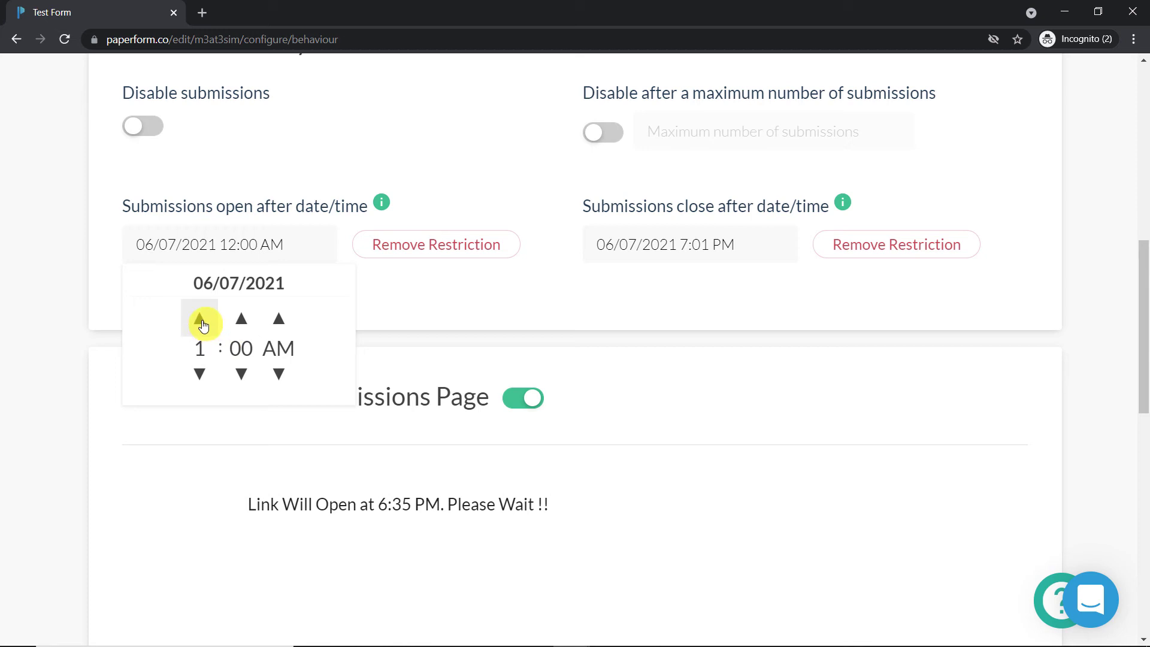
{"action": "left_click", "coordinate": [202, 322]}
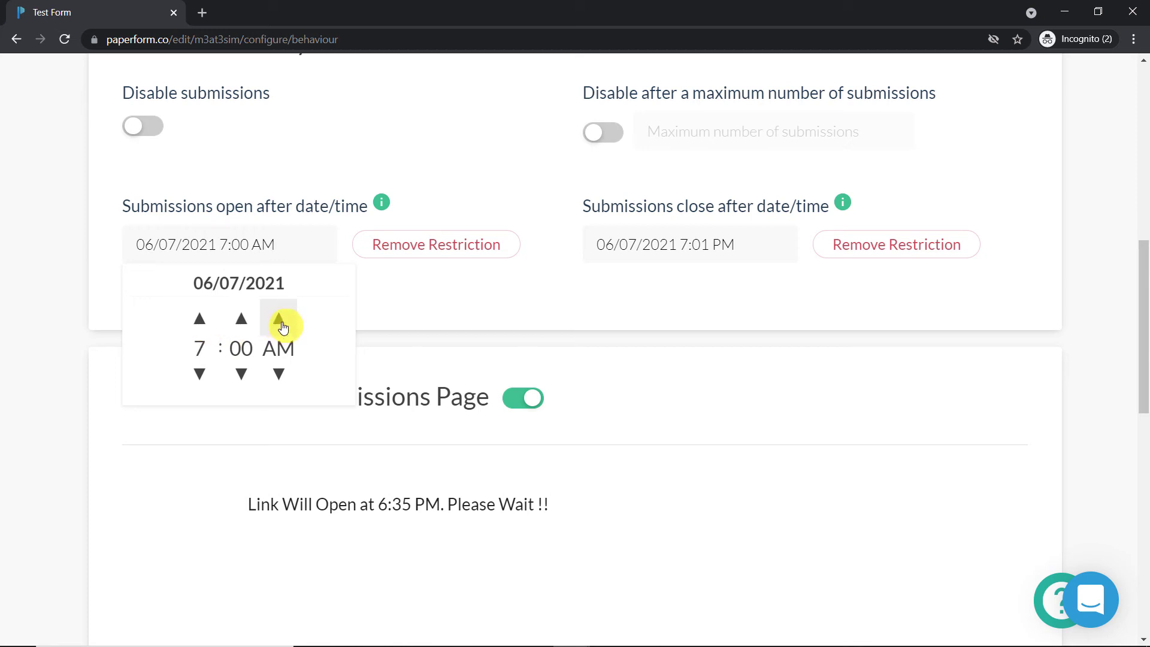
{"action": "left_click", "coordinate": [424, 300]}
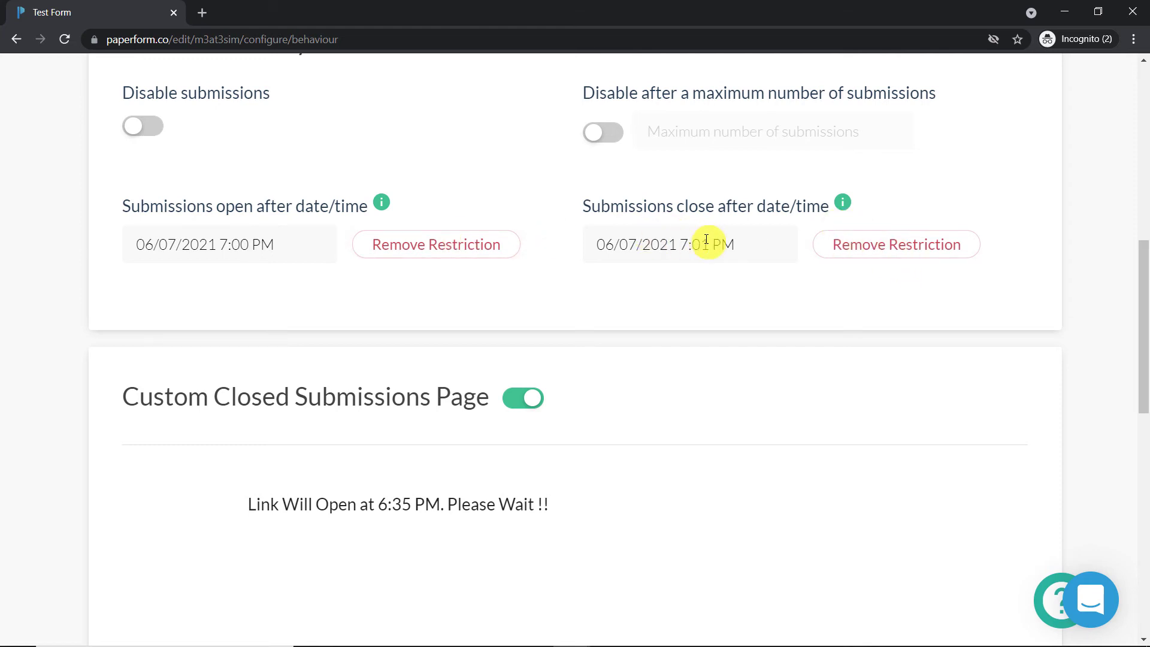
- Set the form's submissions to close after 06/07/2021 7:20 PM
{"action": "left_click", "coordinate": [659, 246]}
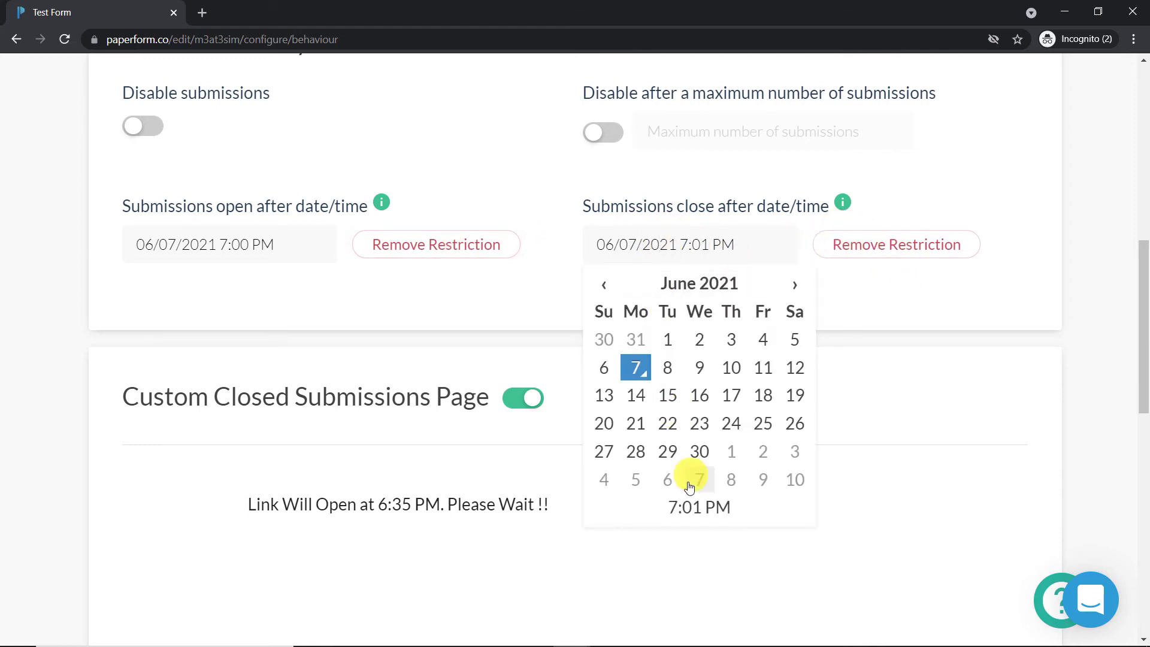
{"action": "left_click", "coordinate": [690, 514]}
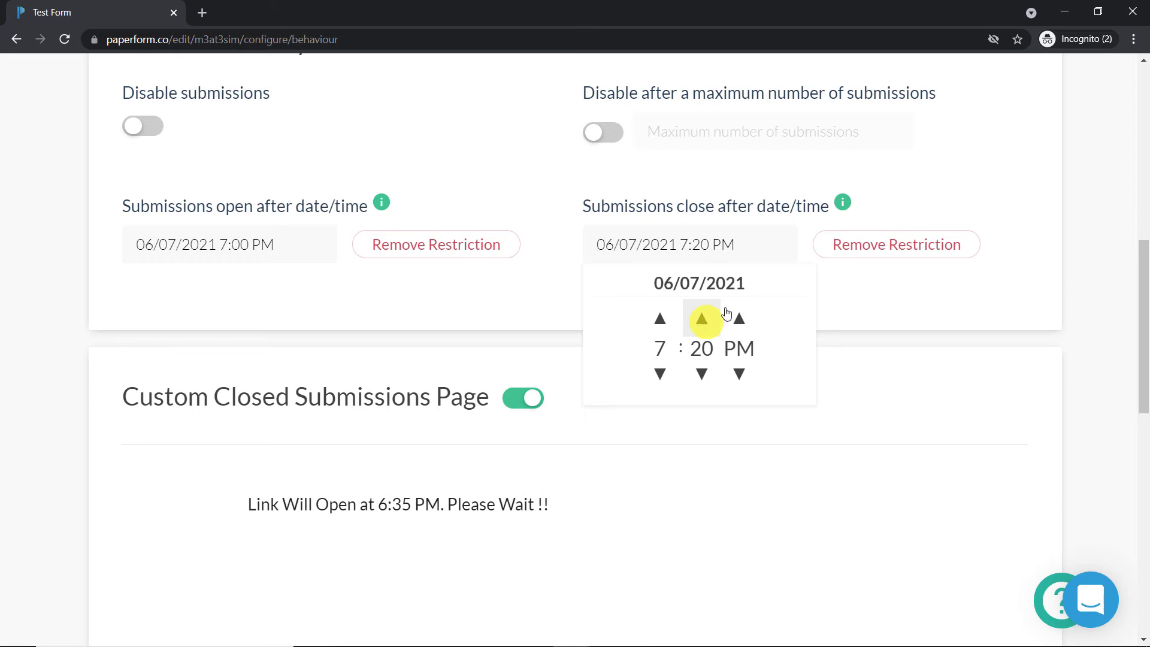
{"action": "left_click", "coordinate": [854, 302]}
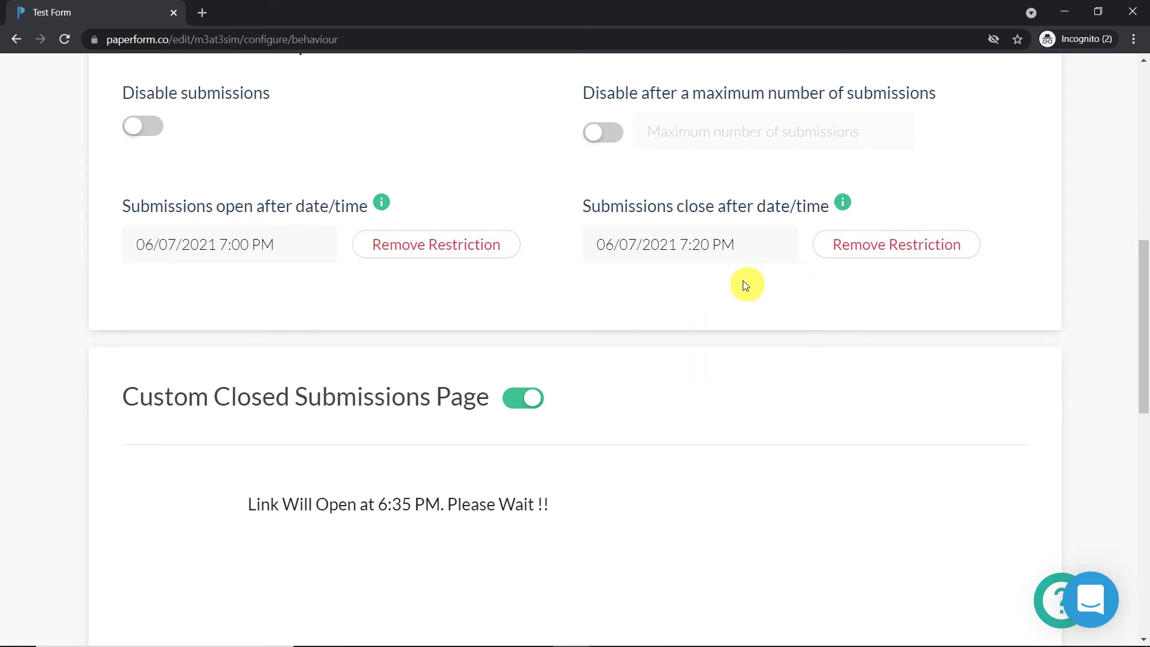
- Change the opening time in the Custom Closed Submissions Page message to 7:00 PM
{"action": "scroll", "coordinate": [628, 282], "scroll_direction": "down", "scroll_amount": 3}
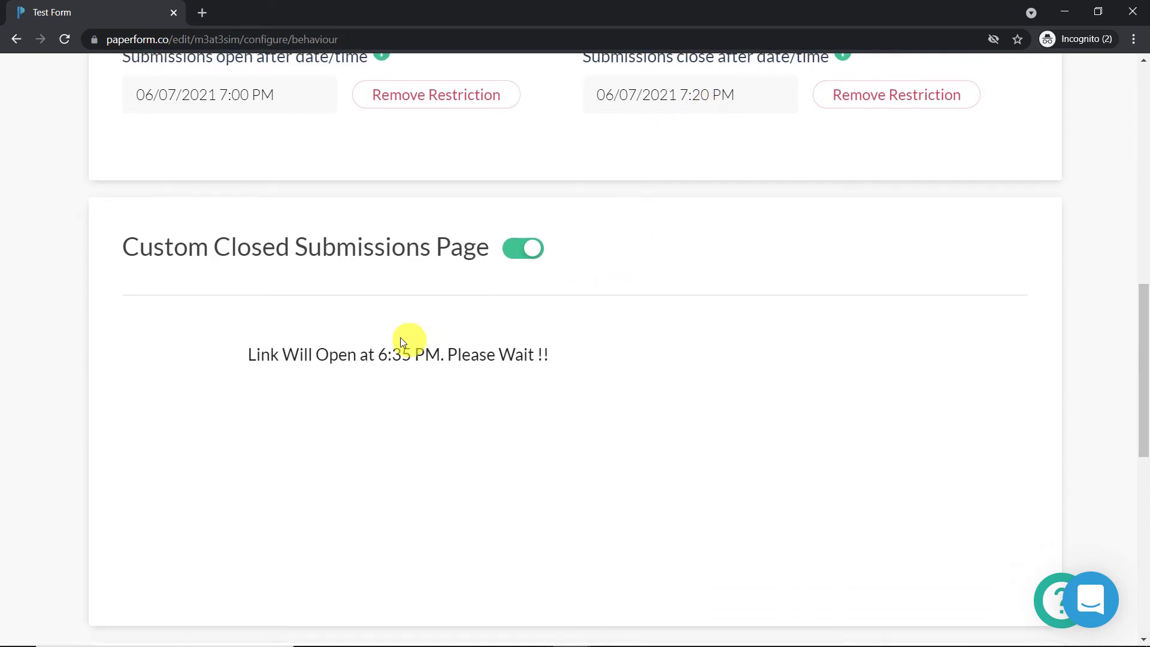
{"action": "left_click_drag", "start_coordinate": [410, 354], "coordinate": [379, 354]}
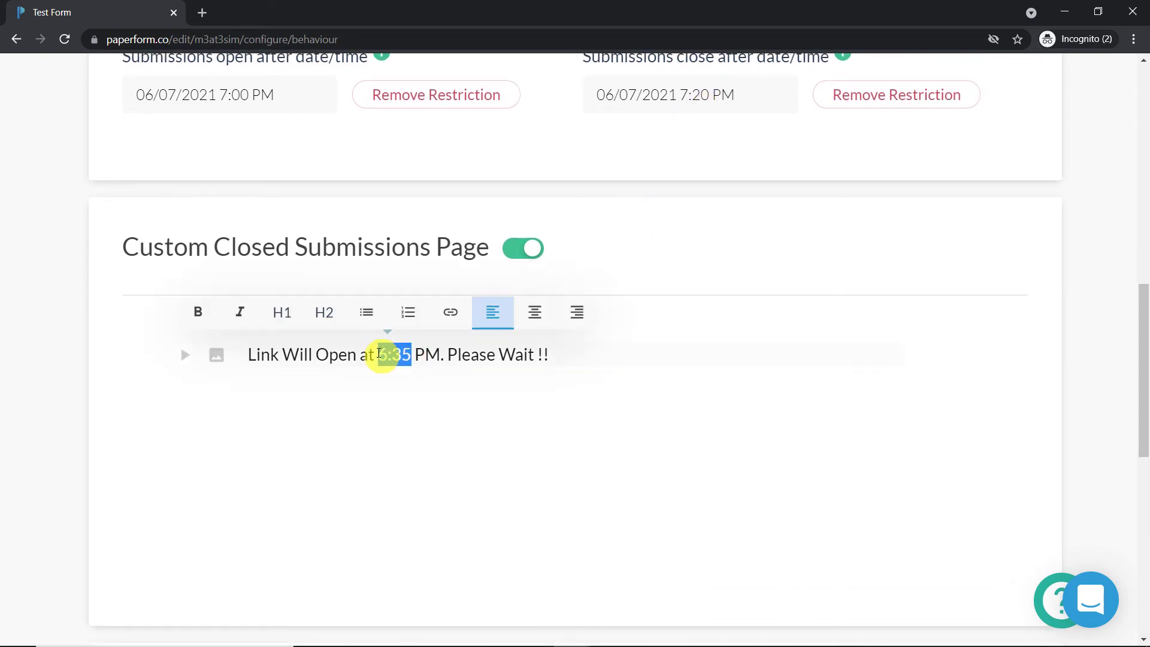
{"action": "type", "text": "7:"}
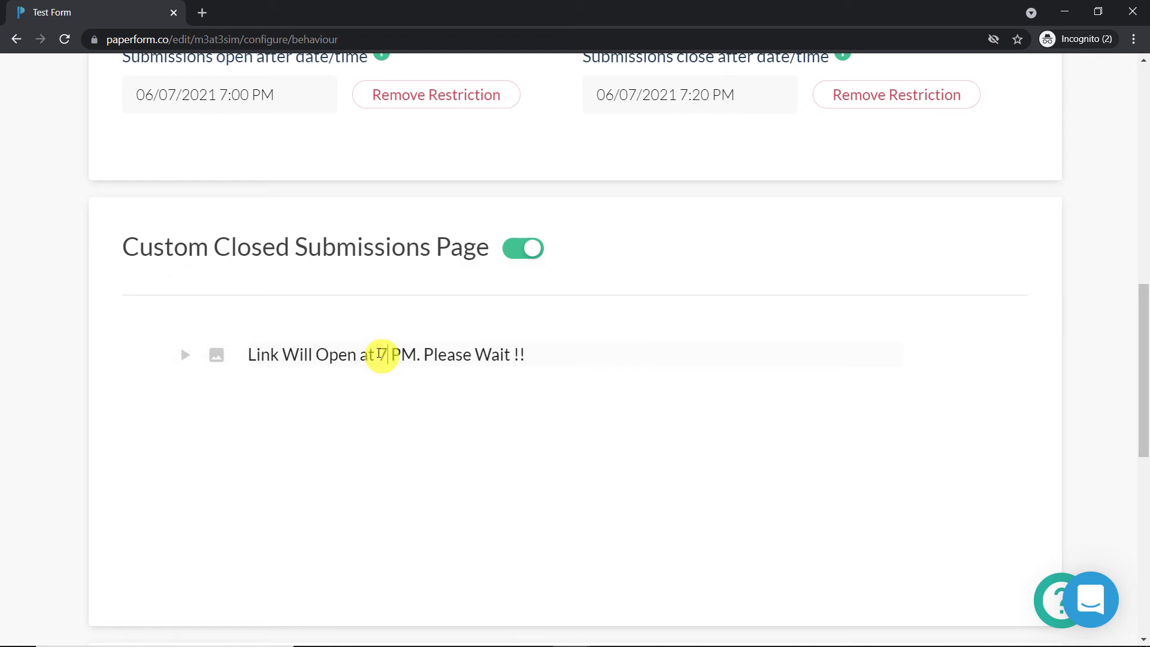
{"action": "type", "text": "00"}
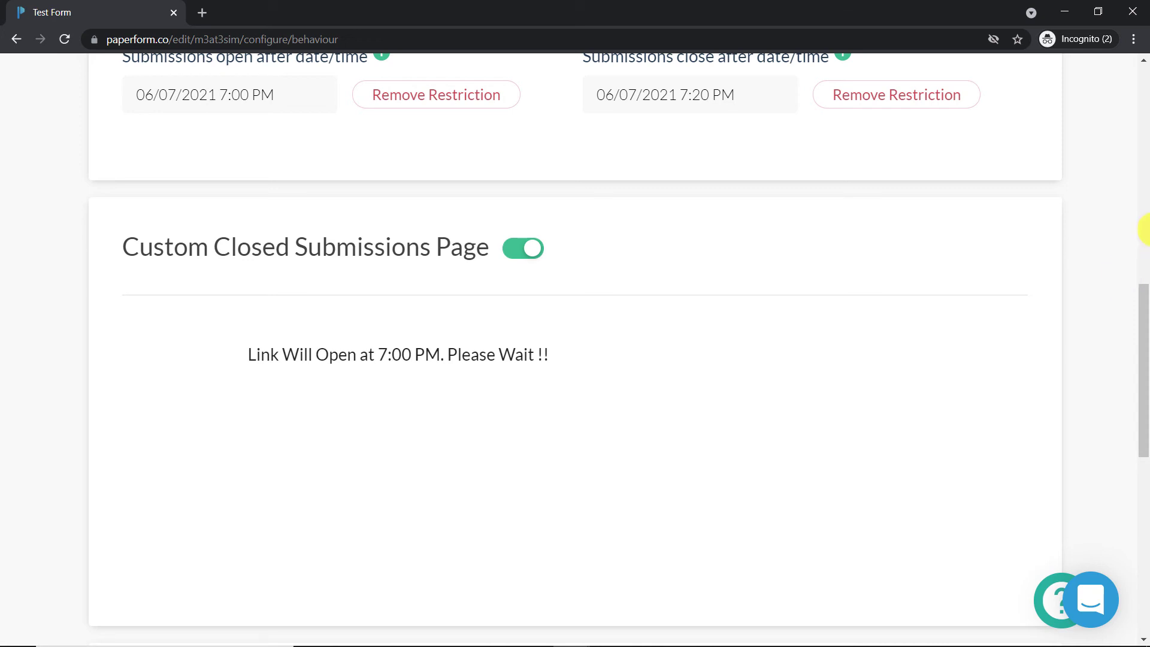
{"action": "scroll", "coordinate": [1144, 229], "scroll_direction": "up", "scroll_amount": 10}
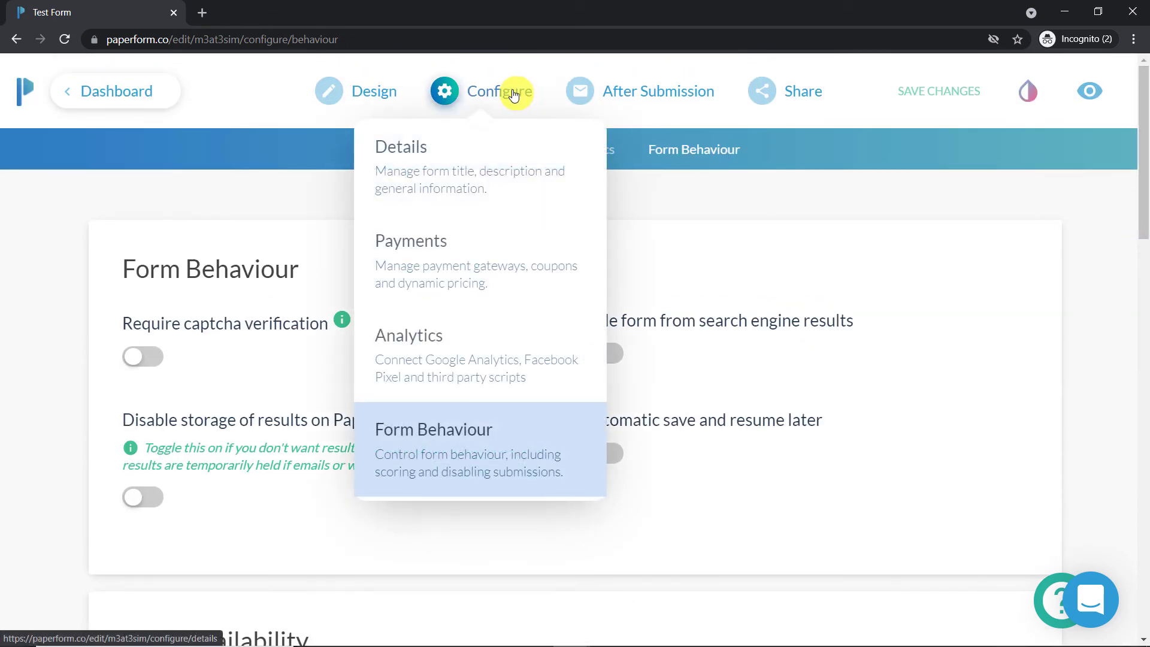
{"action": "left_click", "coordinate": [514, 95]}
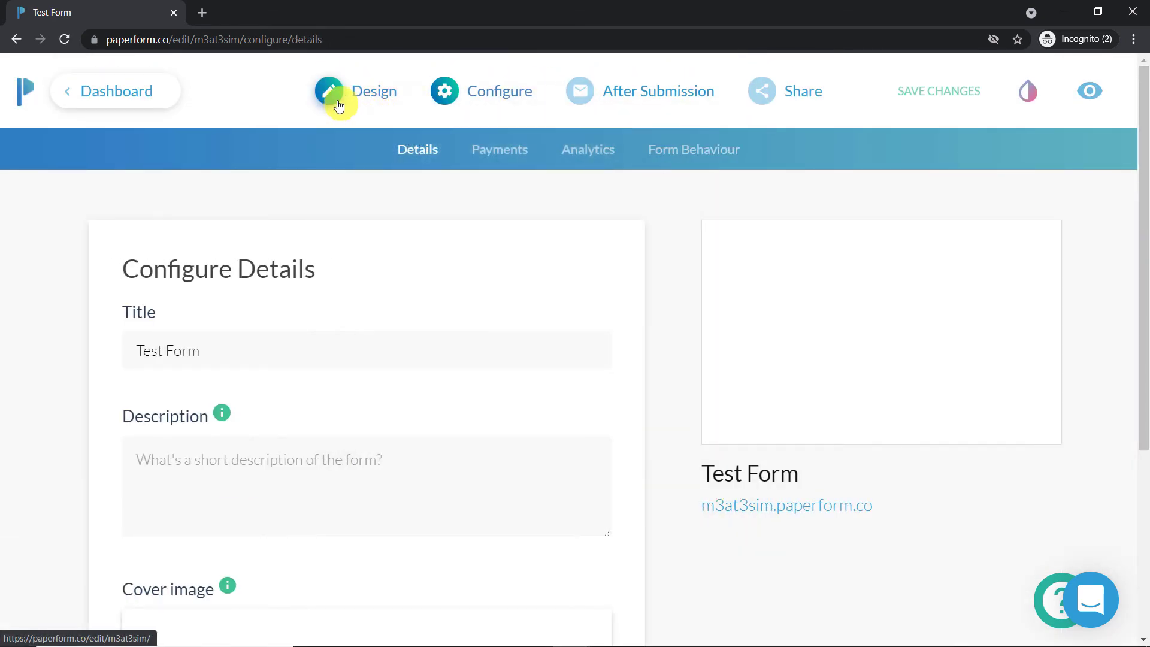
{"action": "left_click", "coordinate": [338, 106]}
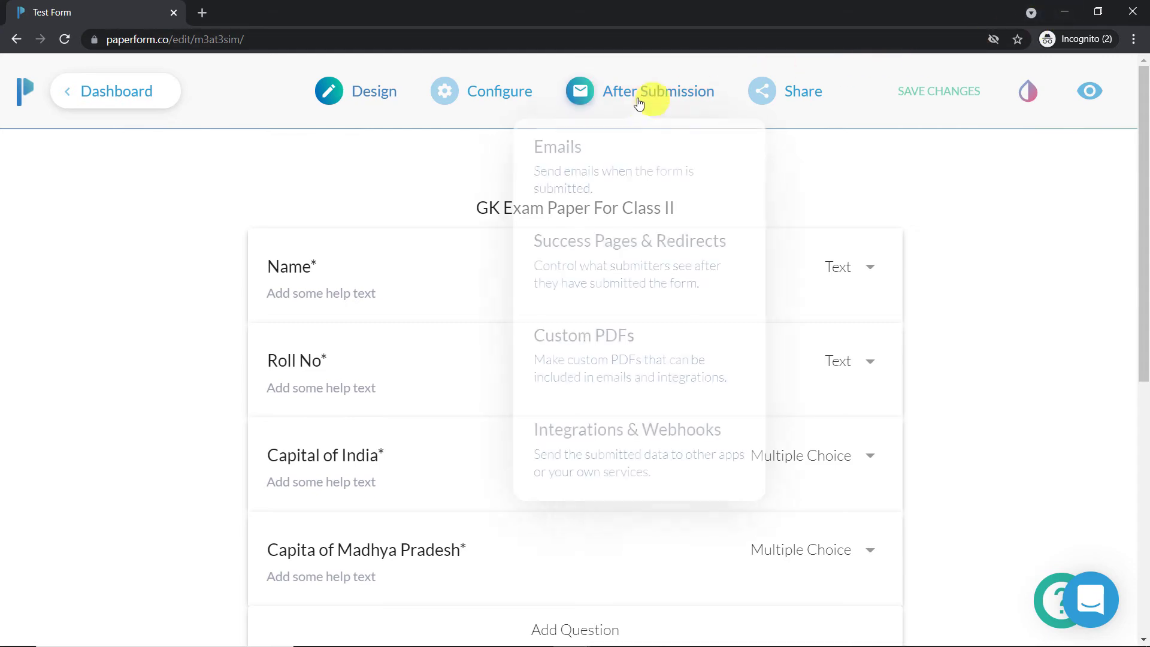
{"action": "left_click", "coordinate": [639, 103]}
{"action": "left_click", "coordinate": [786, 103]}
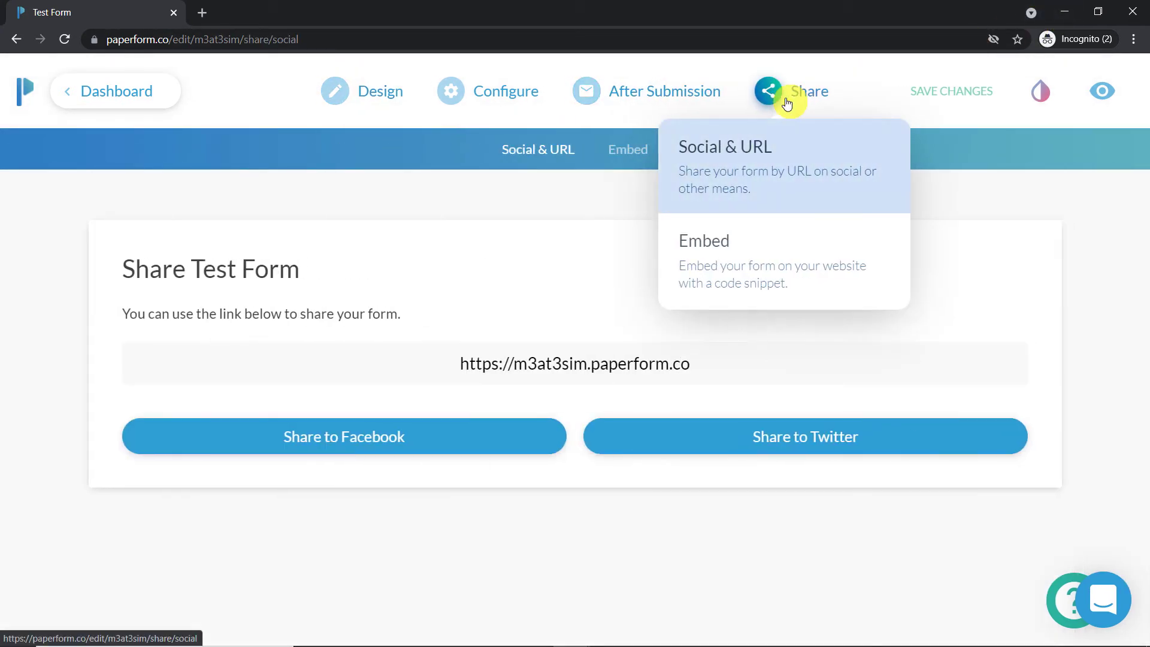
{"action": "left_click", "coordinate": [564, 361]}
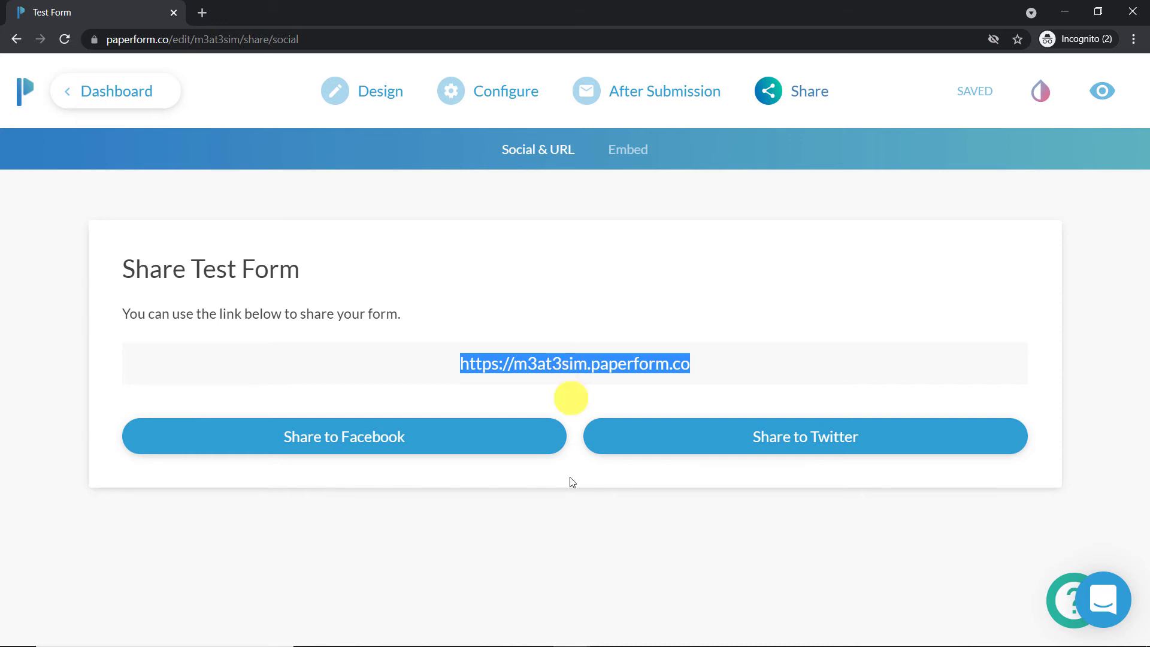
- Switch back to the Pabbly Connect workflow and add an action after the JSON Extractor with Chat API as its app
{"action": "mouse_move", "coordinate": [565, 643]}
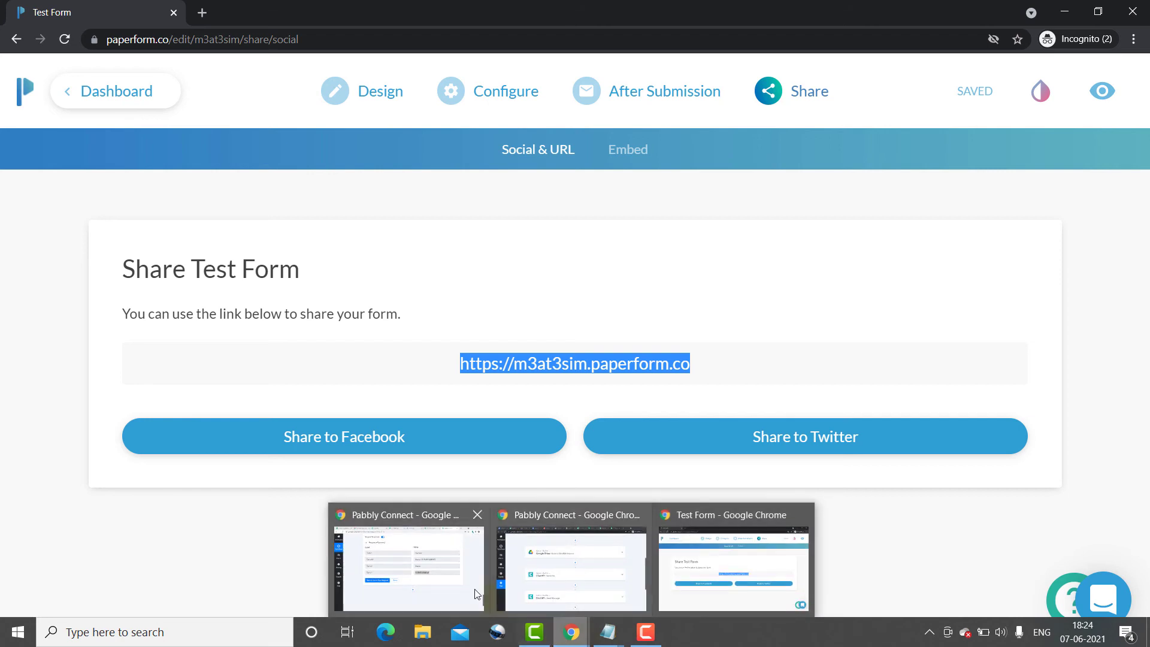
{"action": "left_click", "coordinate": [421, 565]}
{"action": "scroll", "coordinate": [610, 363], "scroll_direction": "down", "scroll_amount": 3}
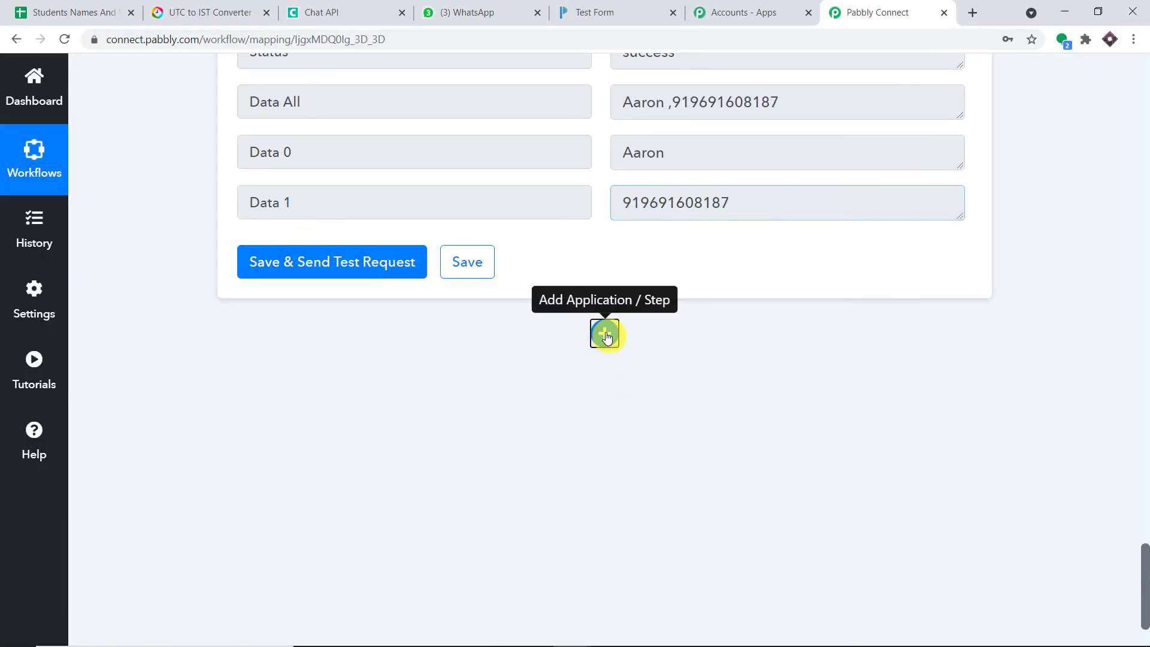
{"action": "left_click", "coordinate": [605, 330]}
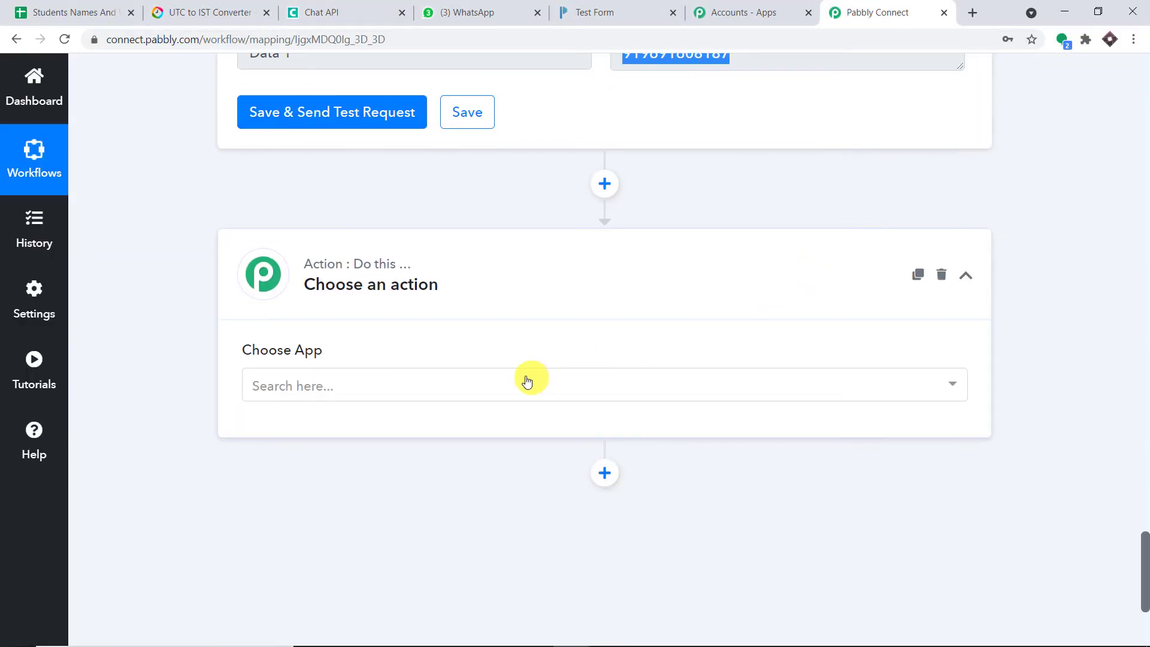
{"action": "left_click", "coordinate": [523, 385]}
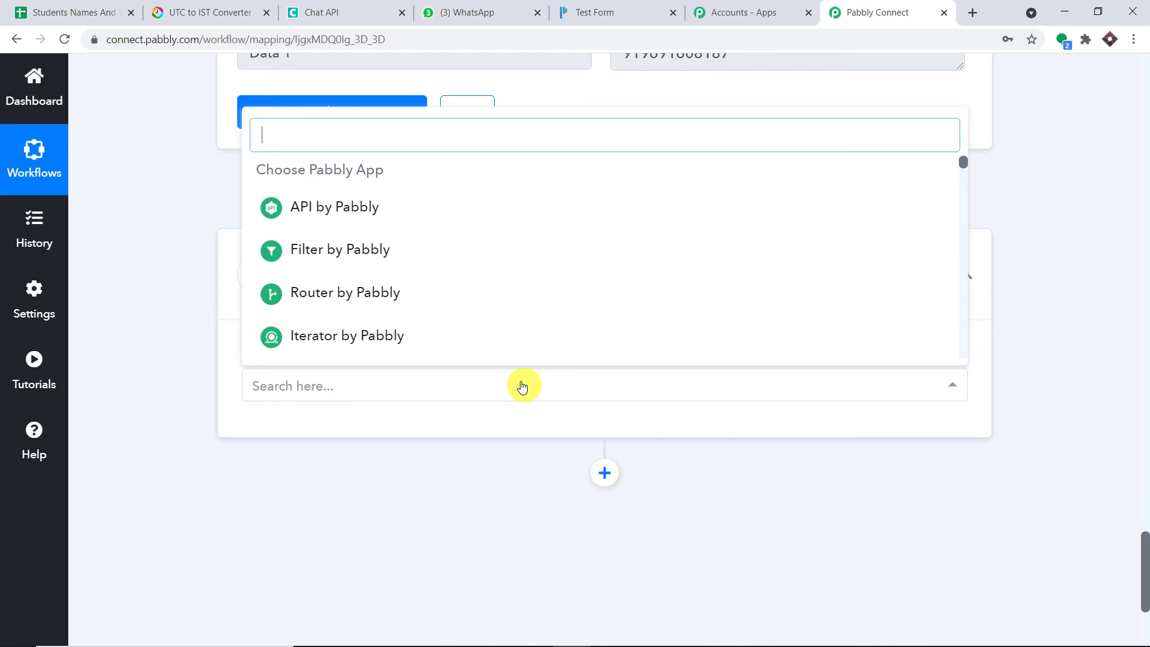
{"action": "type", "text": "chat"}
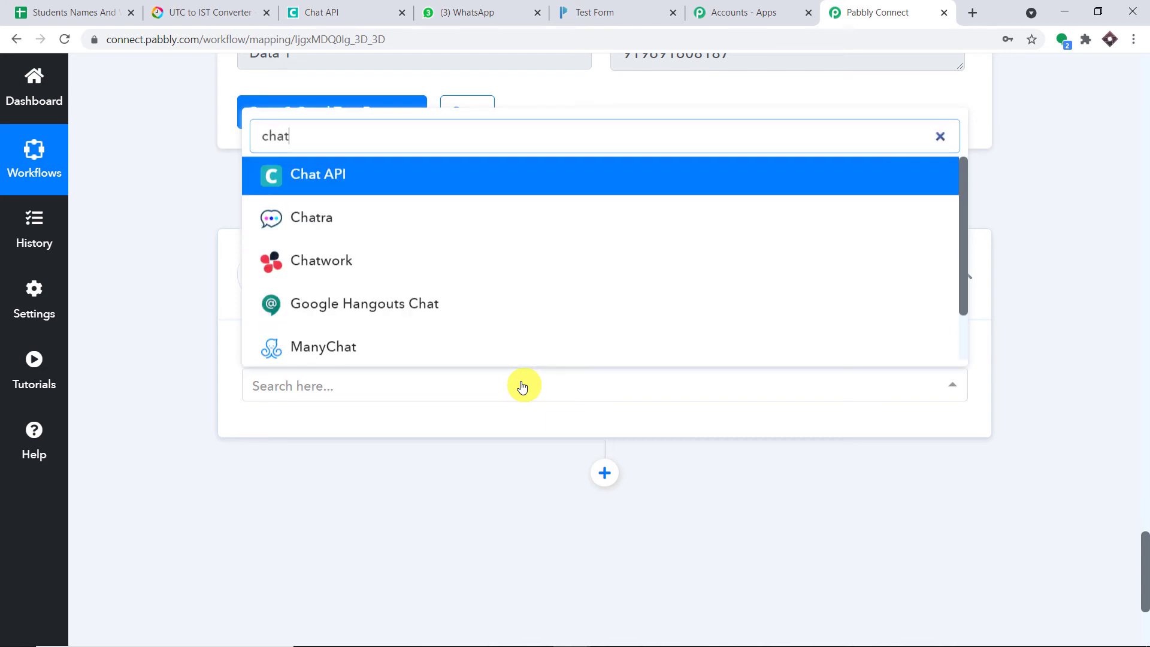
{"action": "left_click", "coordinate": [511, 168]}
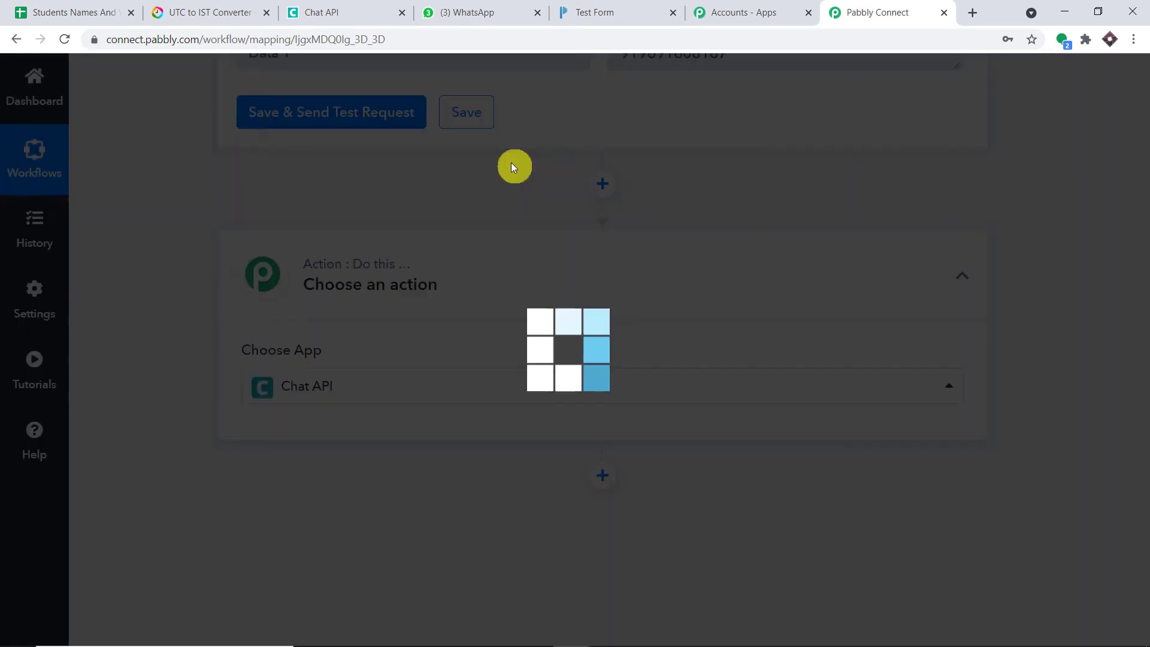
- Set the Chat API action event to Send Link and open a new Chat API connection for its credentials
{"action": "scroll", "coordinate": [544, 288], "scroll_direction": "down", "scroll_amount": 3}
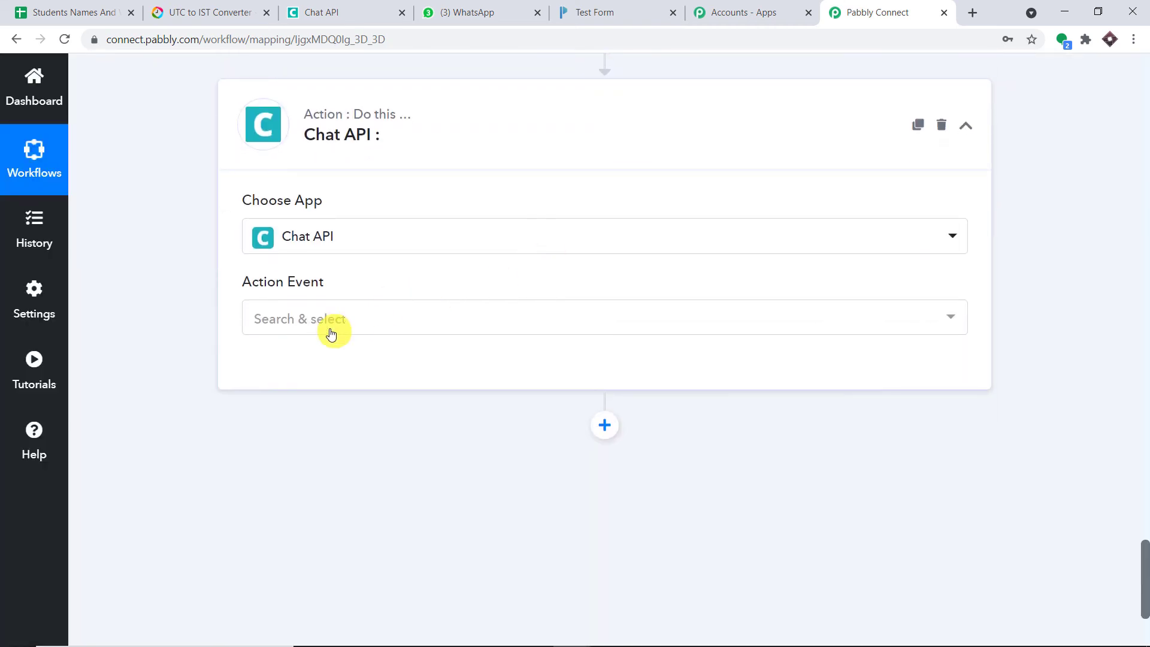
{"action": "left_click", "coordinate": [328, 323]}
{"action": "scroll", "coordinate": [341, 344], "scroll_direction": "down", "scroll_amount": 3}
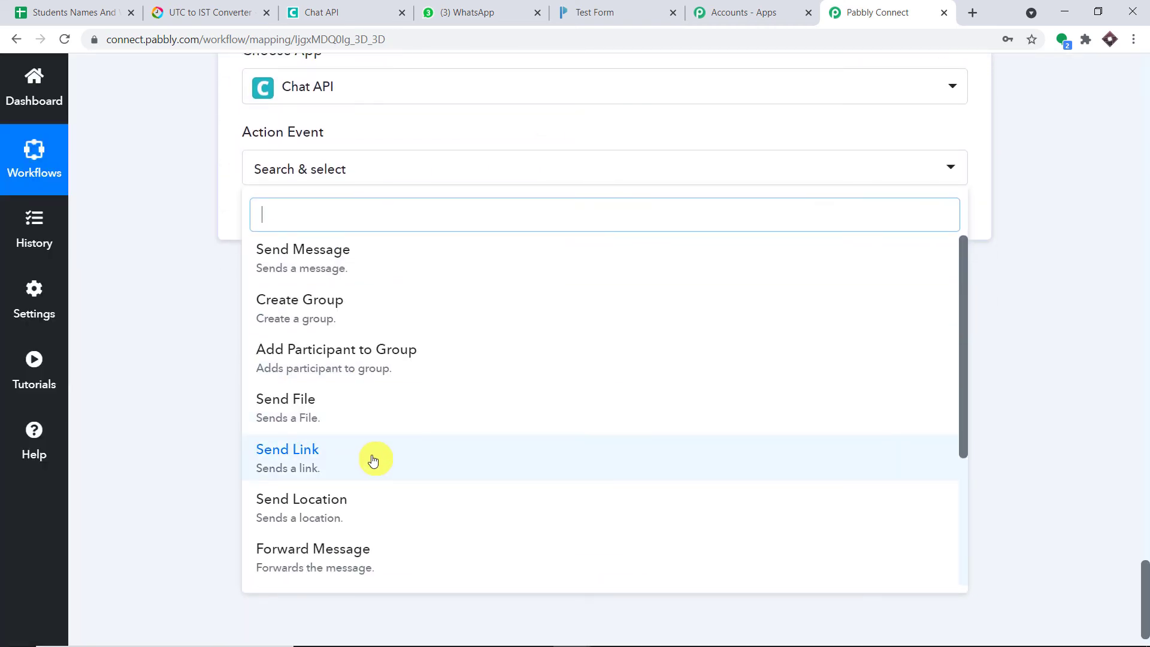
{"action": "left_click", "coordinate": [333, 462]}
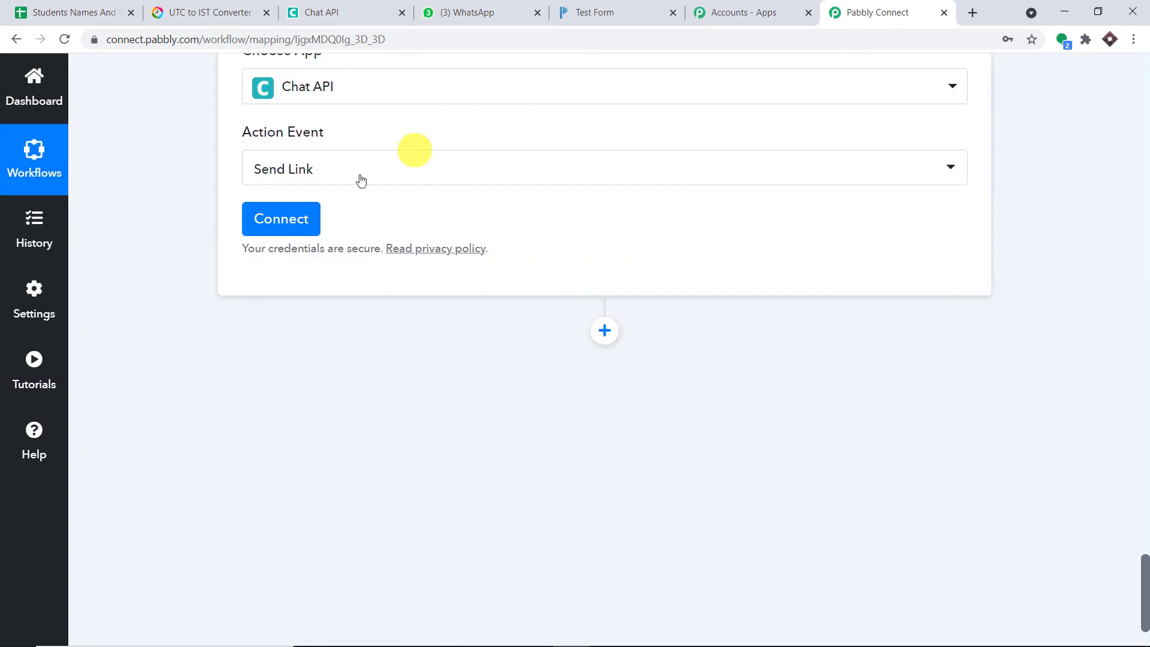
{"action": "left_click", "coordinate": [264, 239]}
{"action": "scroll", "coordinate": [811, 251], "scroll_direction": "down", "scroll_amount": 3}
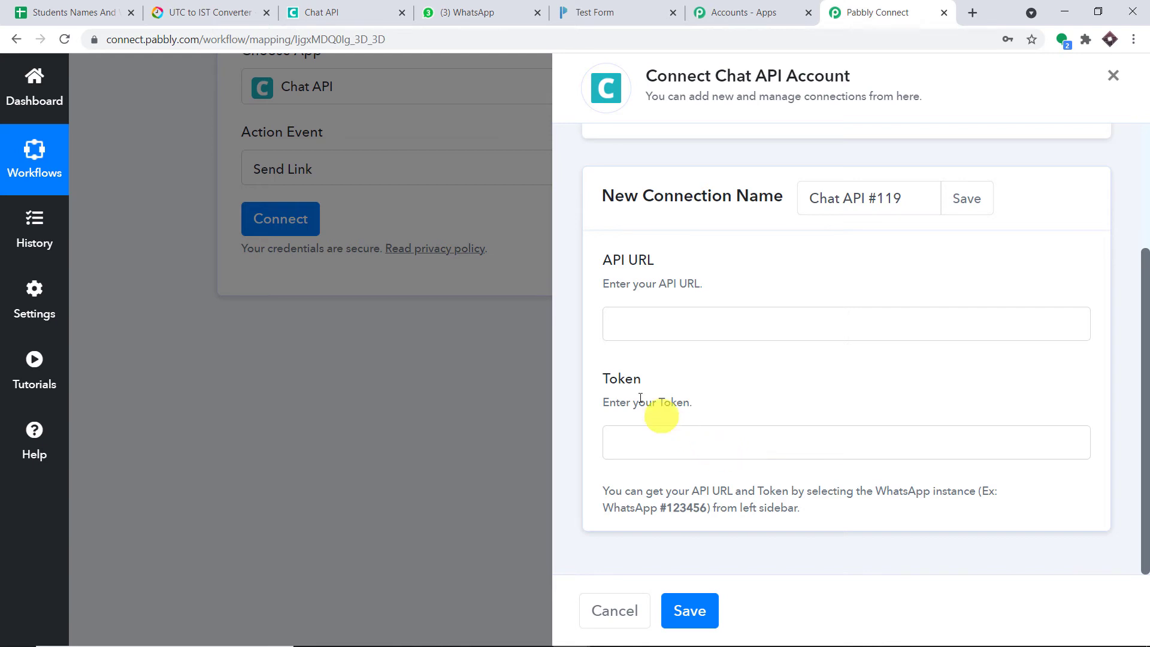
- Copy the API URL from the magnetbrains instance page in Chat API and paste it into the new connection's API URL field
{"action": "left_click", "coordinate": [327, 13]}
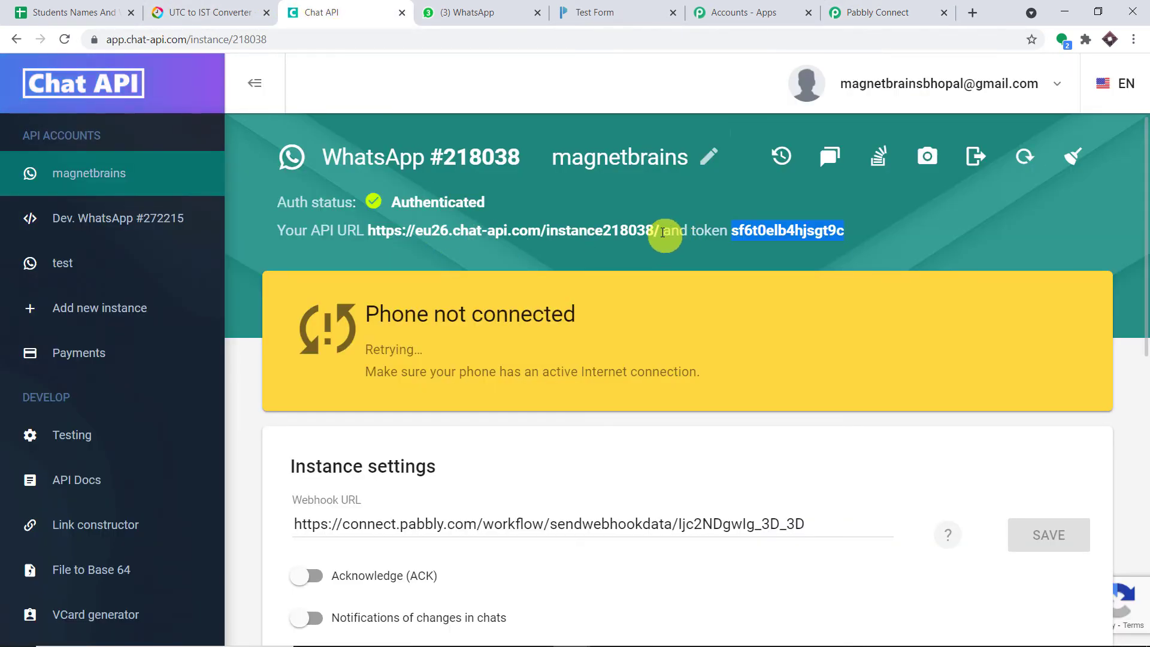
{"action": "left_click_drag", "start_coordinate": [659, 230], "coordinate": [369, 228]}
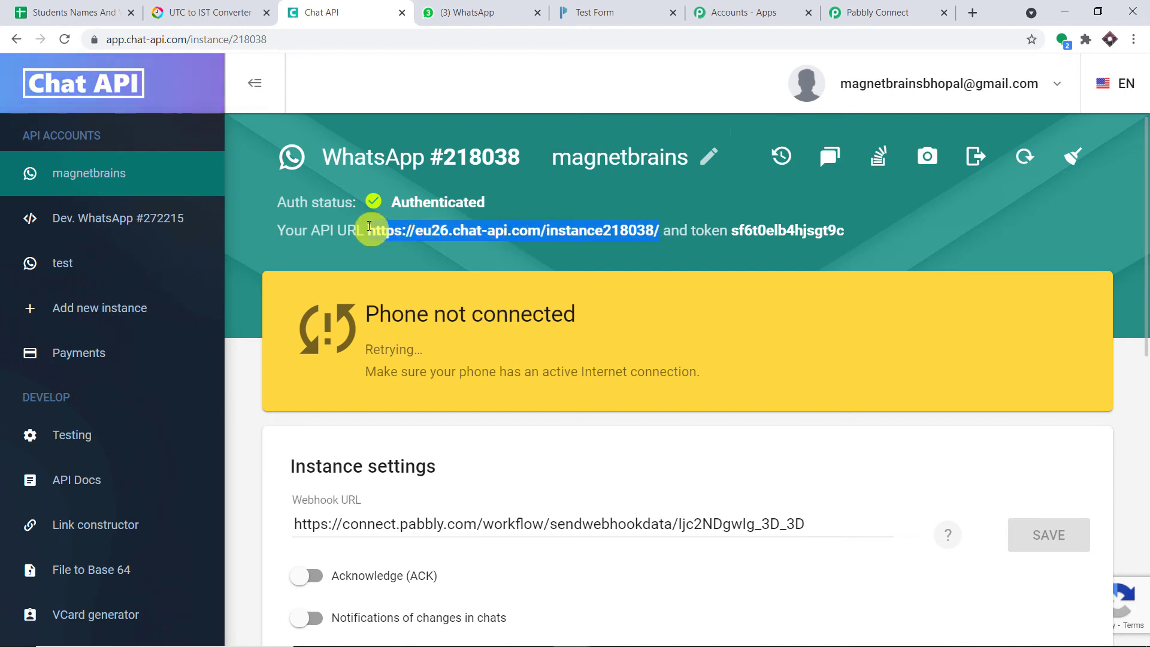
{"action": "right_click", "coordinate": [371, 230]}
{"action": "left_click", "coordinate": [398, 236]}
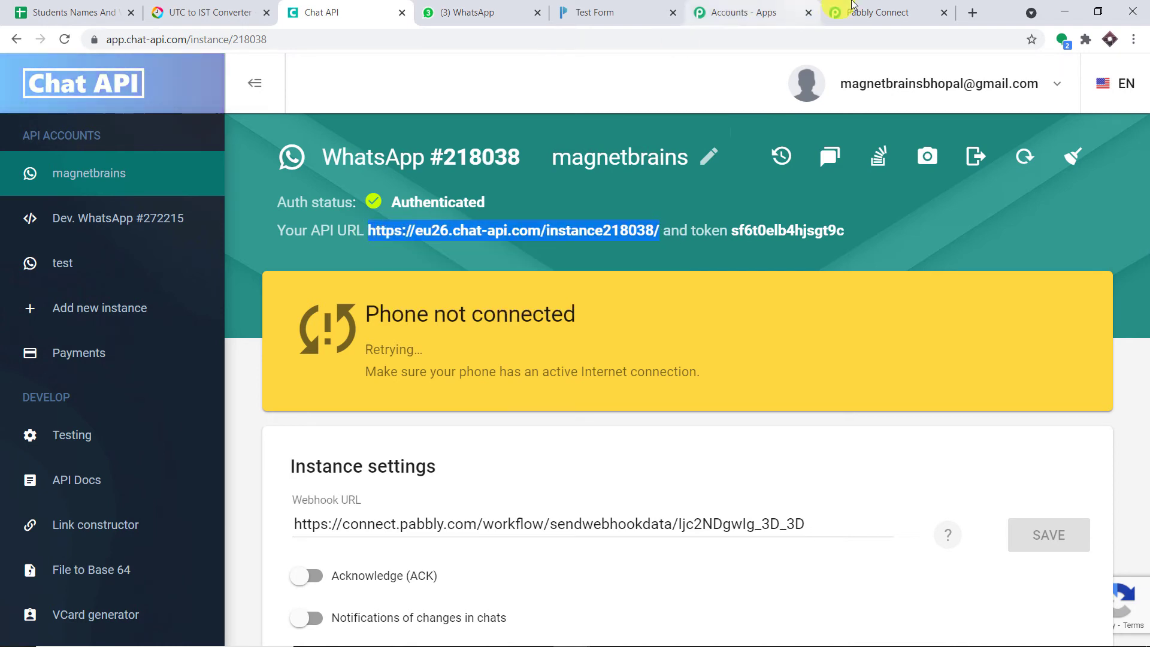
{"action": "left_click", "coordinate": [862, 12]}
{"action": "left_click", "coordinate": [668, 324]}
{"action": "right_click", "coordinate": [667, 324]}
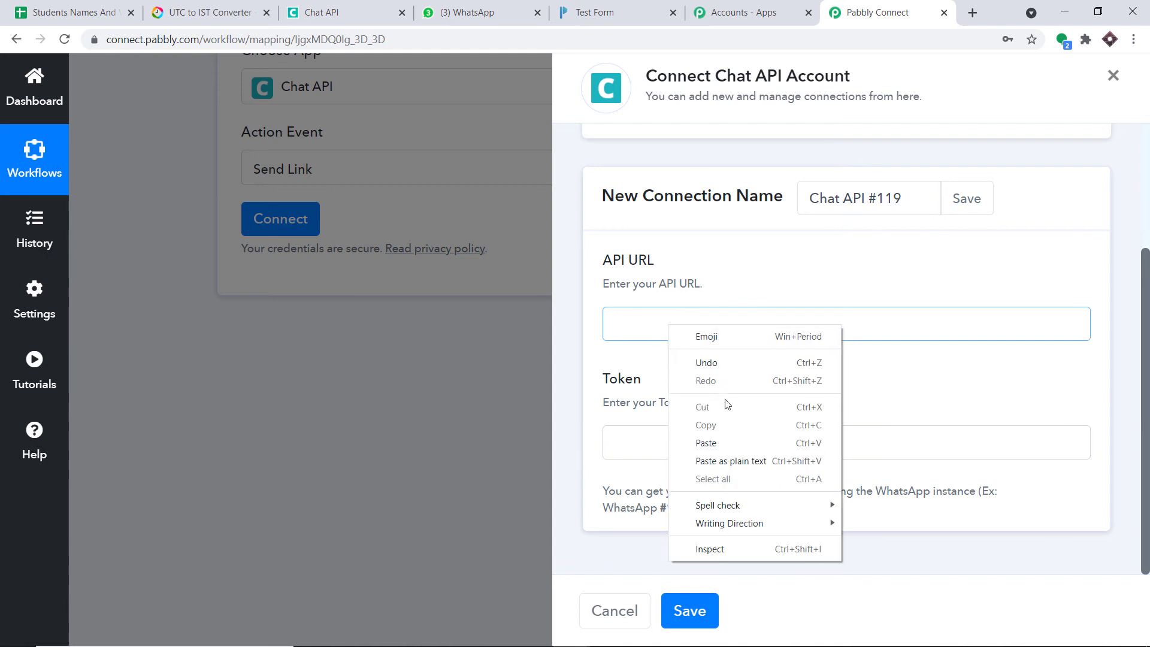
{"action": "left_click", "coordinate": [706, 443]}
- Copy the instance's token from Chat API, paste it into the new connection's Token field and save the connection
{"action": "left_click", "coordinate": [210, 12]}
{"action": "left_click", "coordinate": [335, 12]}
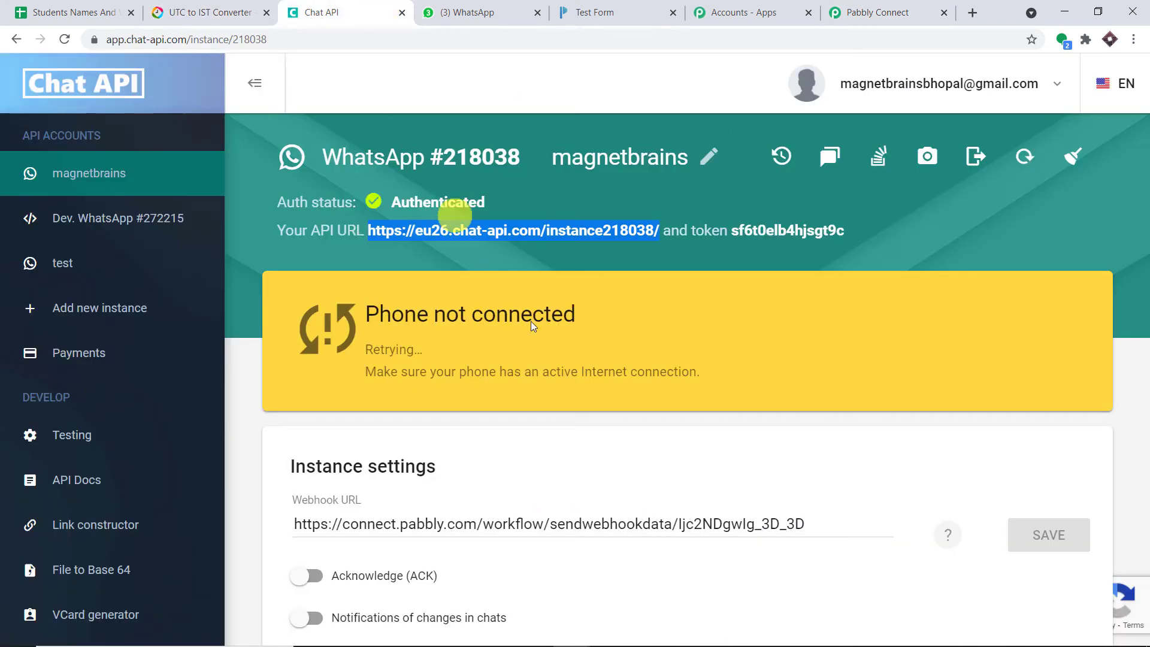
{"action": "left_click_drag", "start_coordinate": [845, 233], "coordinate": [732, 227]}
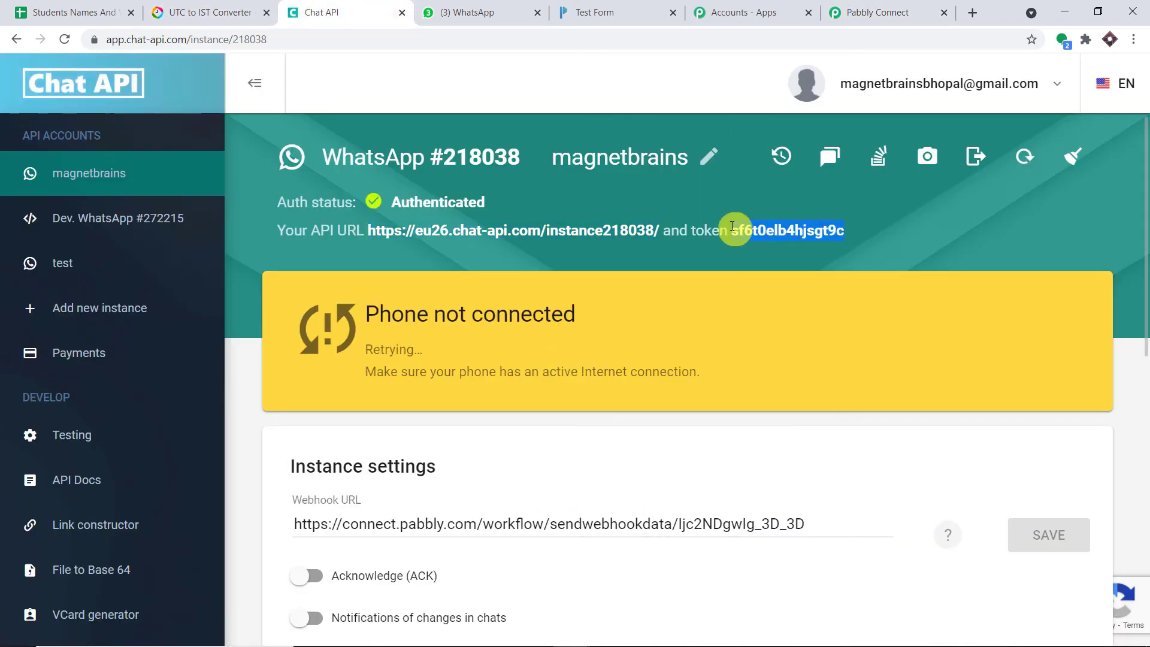
{"action": "right_click", "coordinate": [747, 238]}
{"action": "left_click", "coordinate": [760, 247]}
{"action": "left_click", "coordinate": [878, 12]}
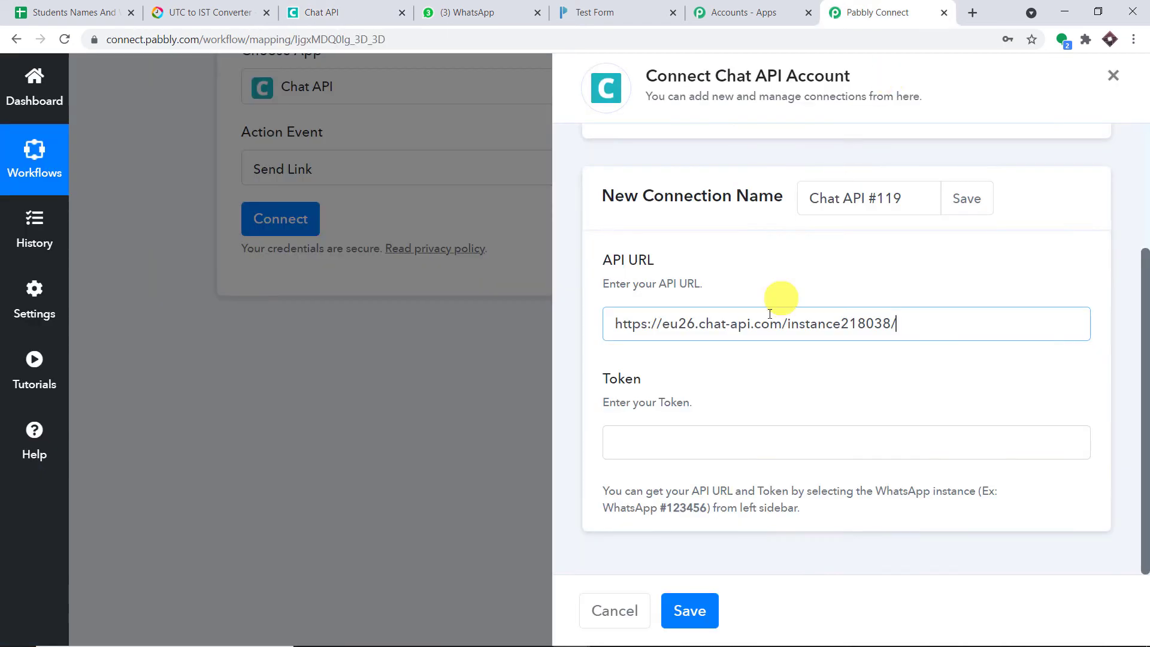
{"action": "left_click", "coordinate": [696, 456]}
{"action": "right_click", "coordinate": [696, 446]}
{"action": "left_click", "coordinate": [748, 316]}
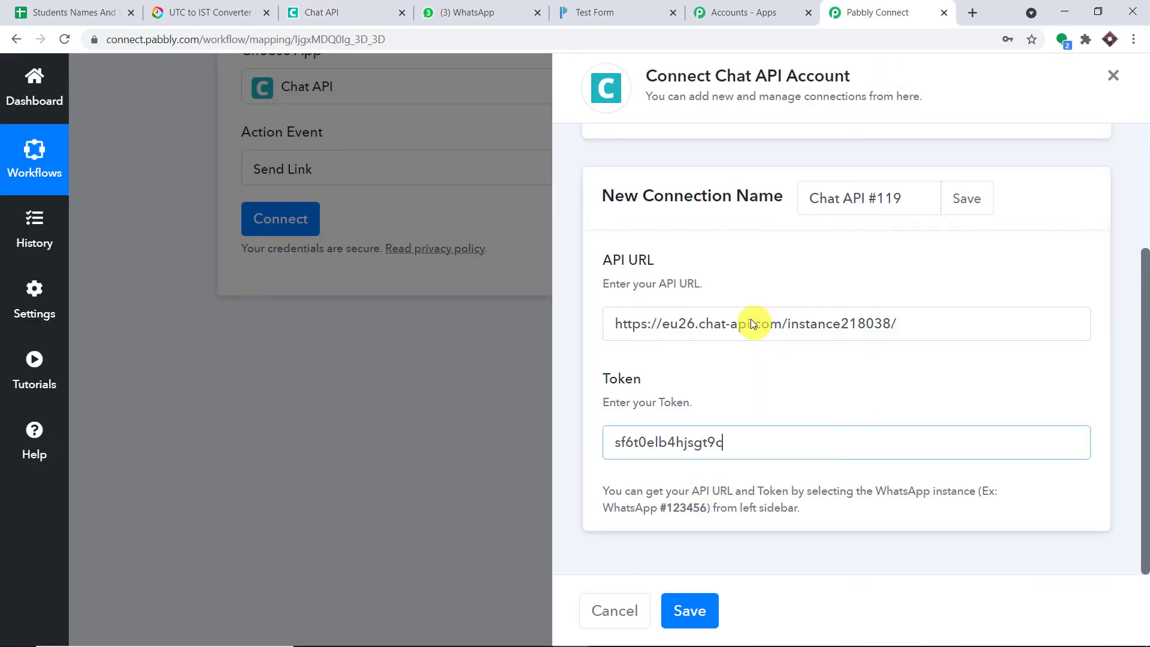
{"action": "left_click", "coordinate": [711, 627]}
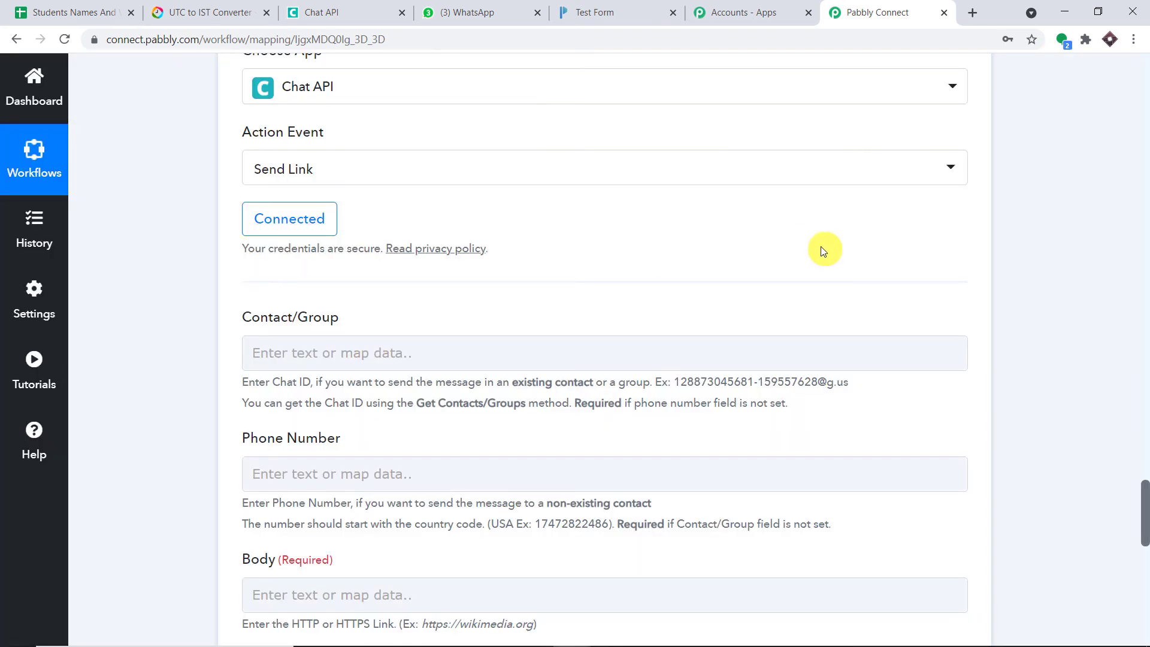
- Examine the Send Link action's recipient fields and the phone number value in the JSON Extractor's response
{"action": "scroll", "coordinate": [870, 276], "scroll_direction": "down", "scroll_amount": 2}
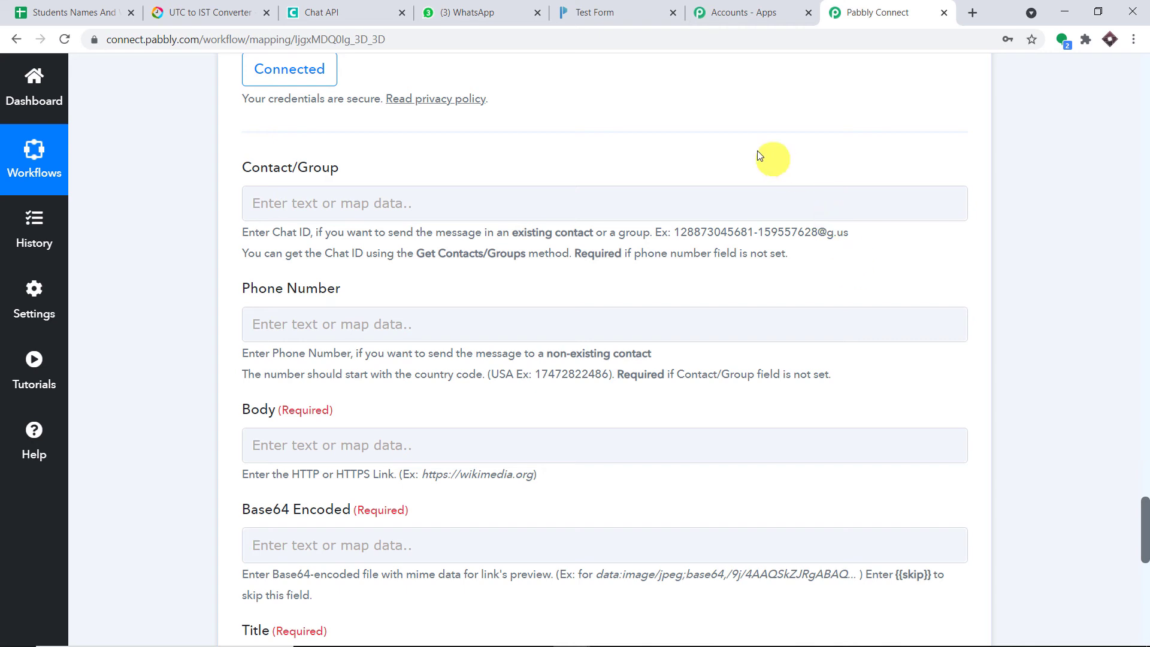
{"action": "left_click", "coordinate": [813, 206]}
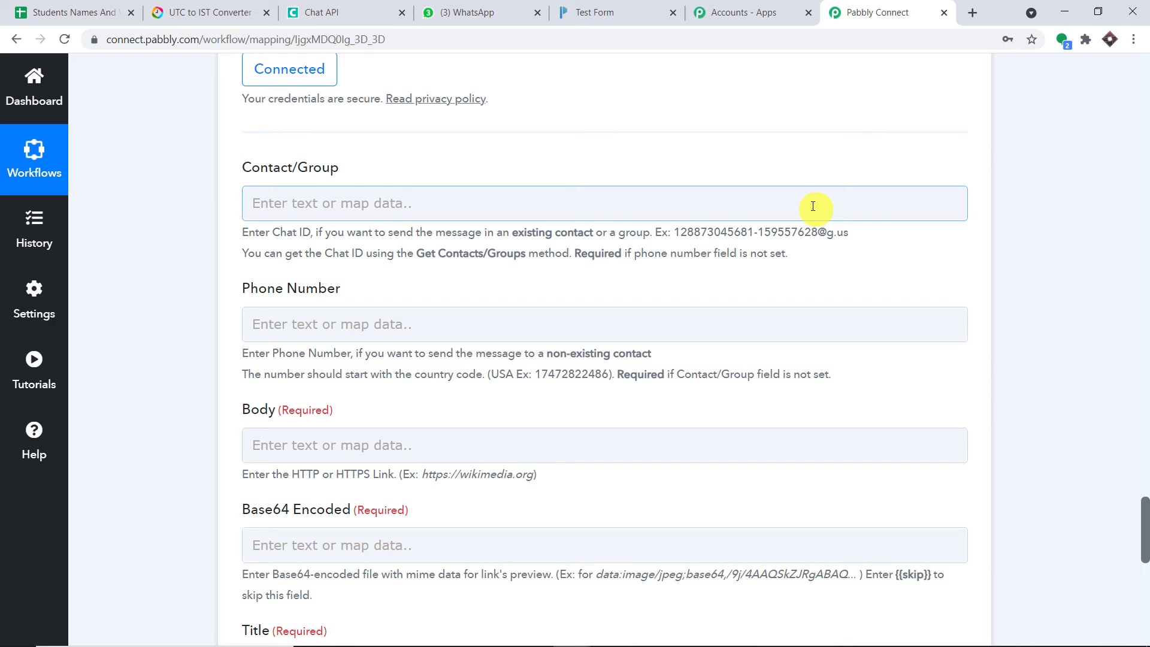
{"action": "scroll", "coordinate": [812, 206], "scroll_direction": "down", "scroll_amount": 1}
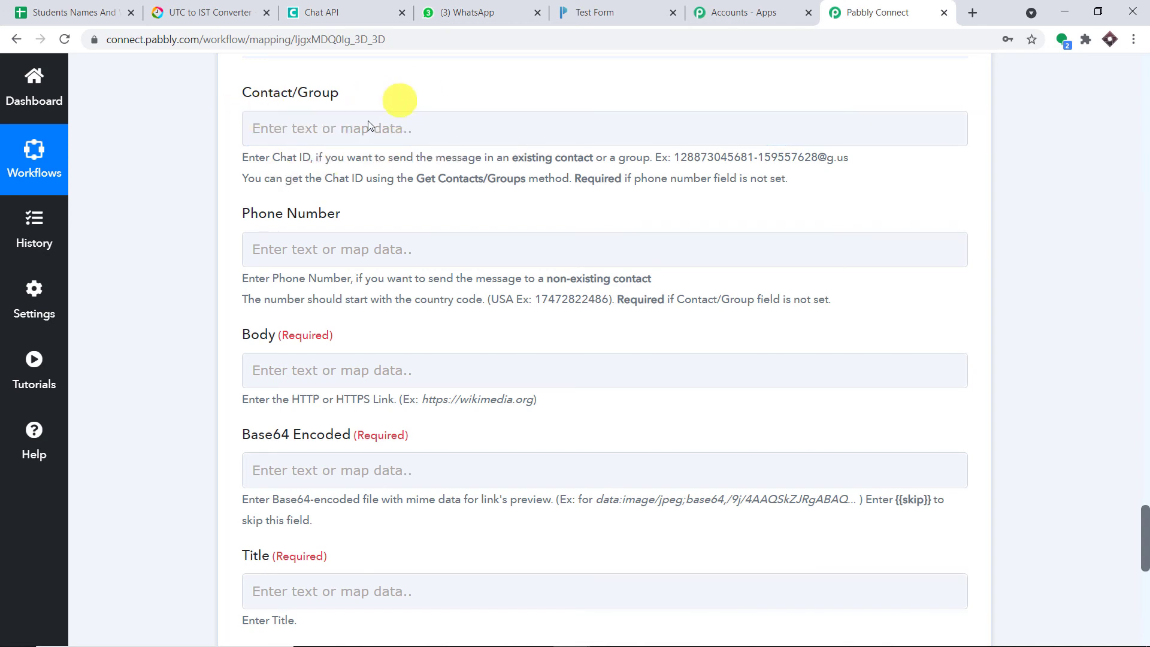
{"action": "left_click", "coordinate": [300, 134]}
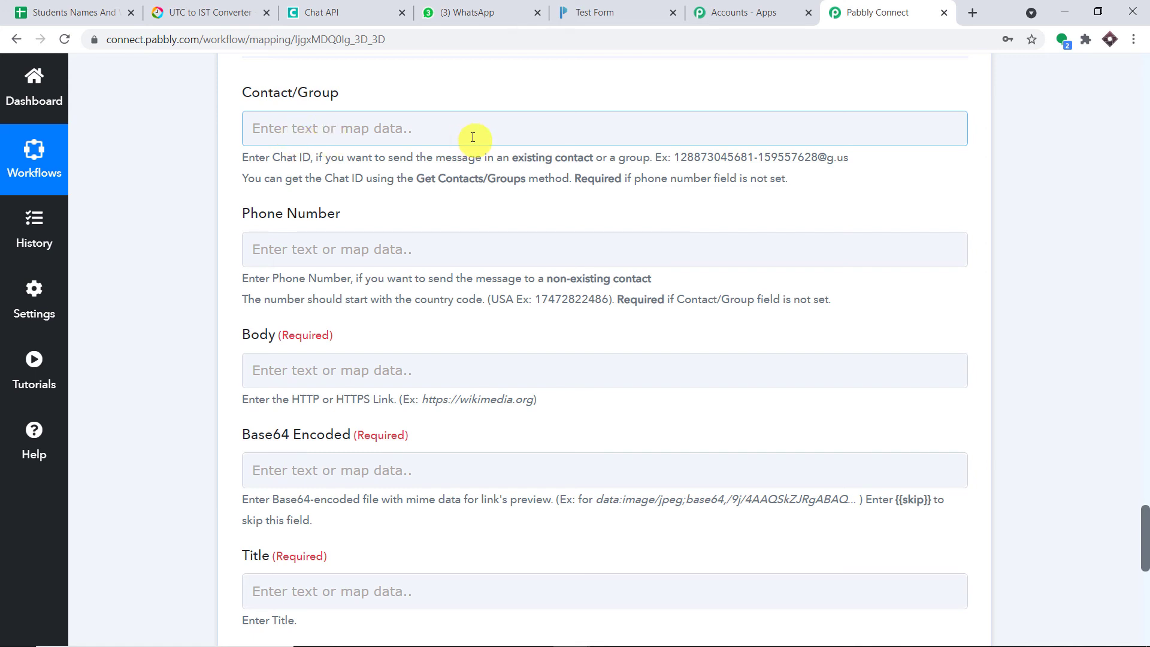
{"action": "scroll", "coordinate": [455, 177], "scroll_direction": "down", "scroll_amount": 1}
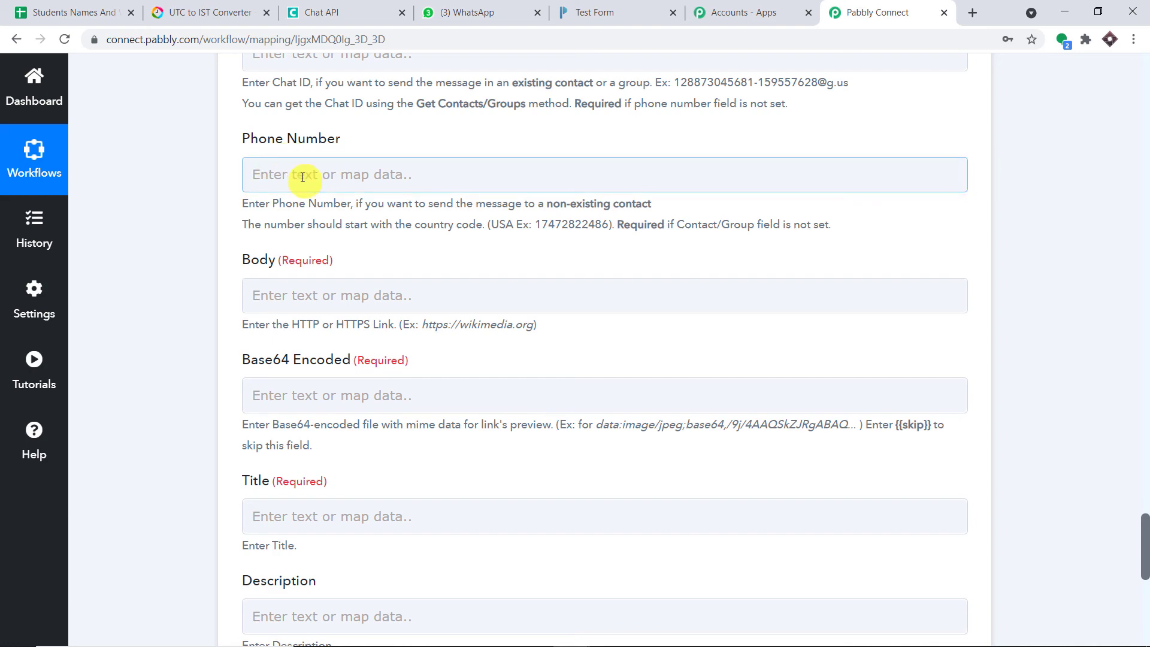
{"action": "left_click", "coordinate": [1144, 237]}
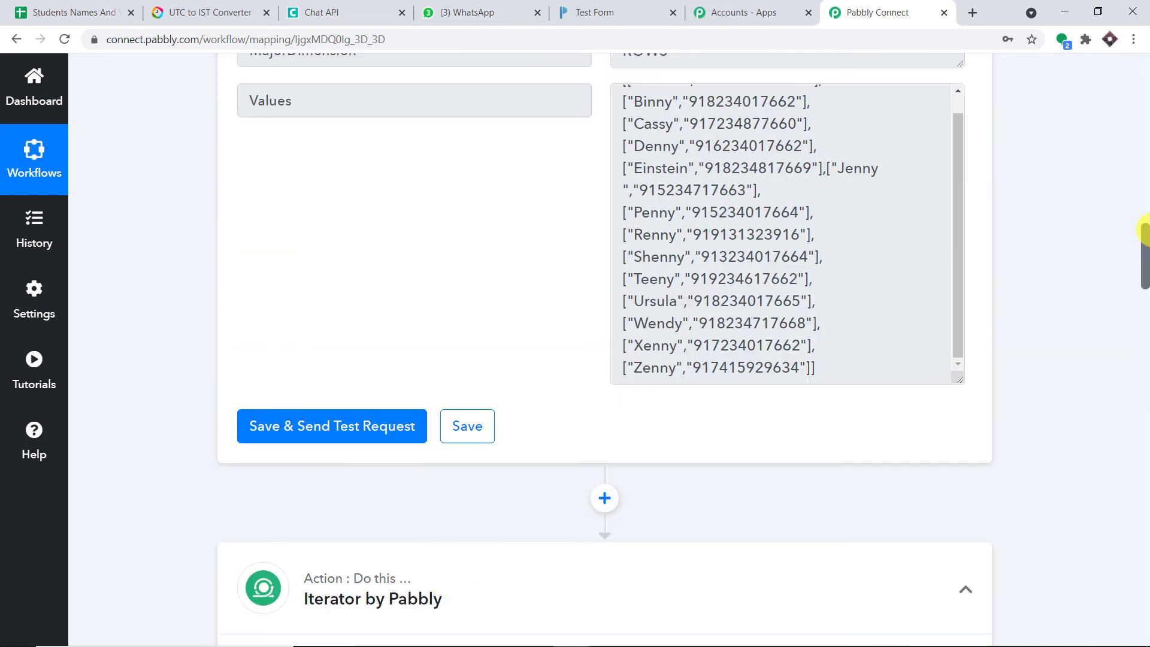
{"action": "left_click_drag", "start_coordinate": [1144, 239], "coordinate": [1143, 477]}
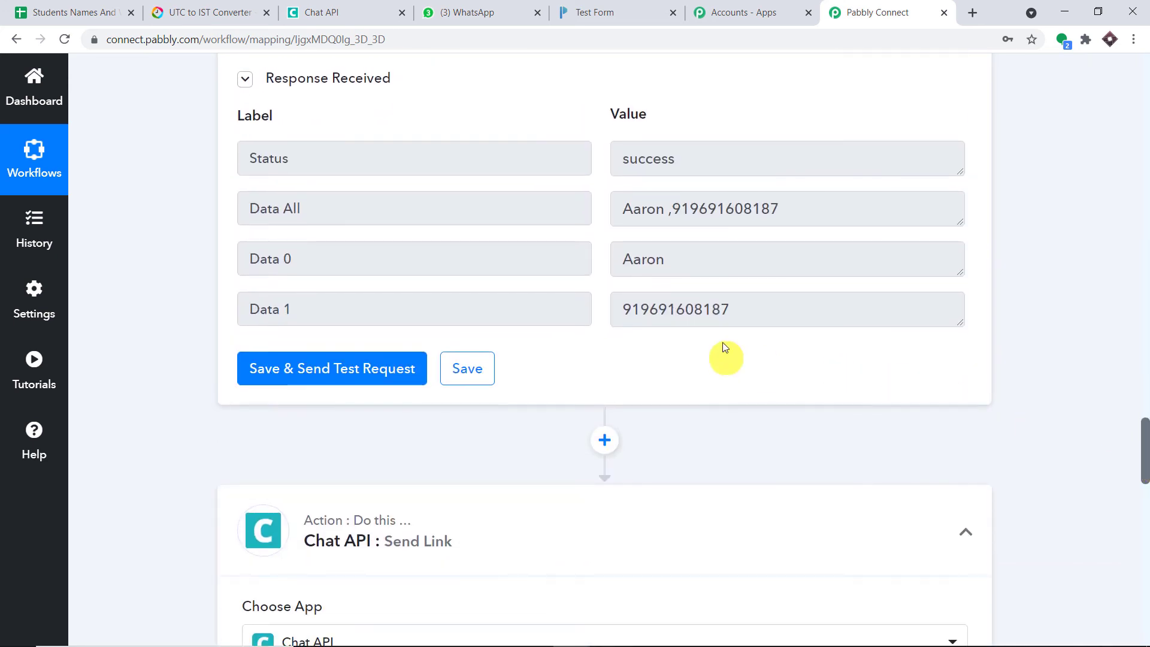
{"action": "left_click_drag", "start_coordinate": [730, 310], "coordinate": [621, 310]}
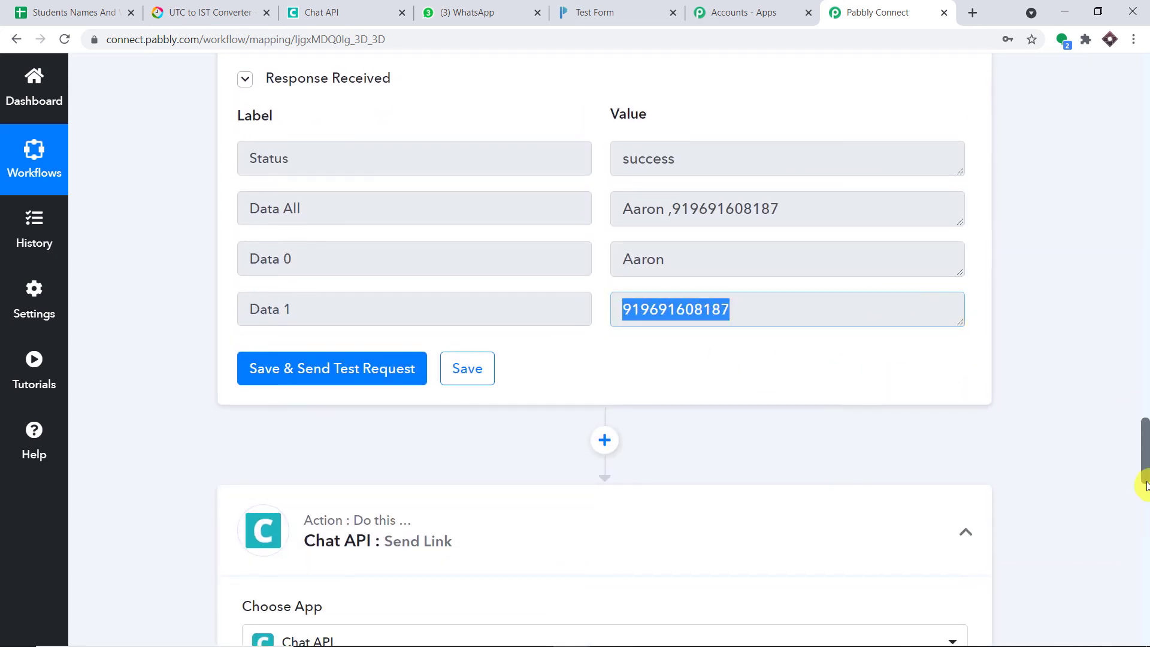
{"action": "scroll", "coordinate": [1146, 497], "scroll_direction": "down", "scroll_amount": 1}
{"action": "scroll", "coordinate": [1142, 539], "scroll_direction": "down", "scroll_amount": 15}
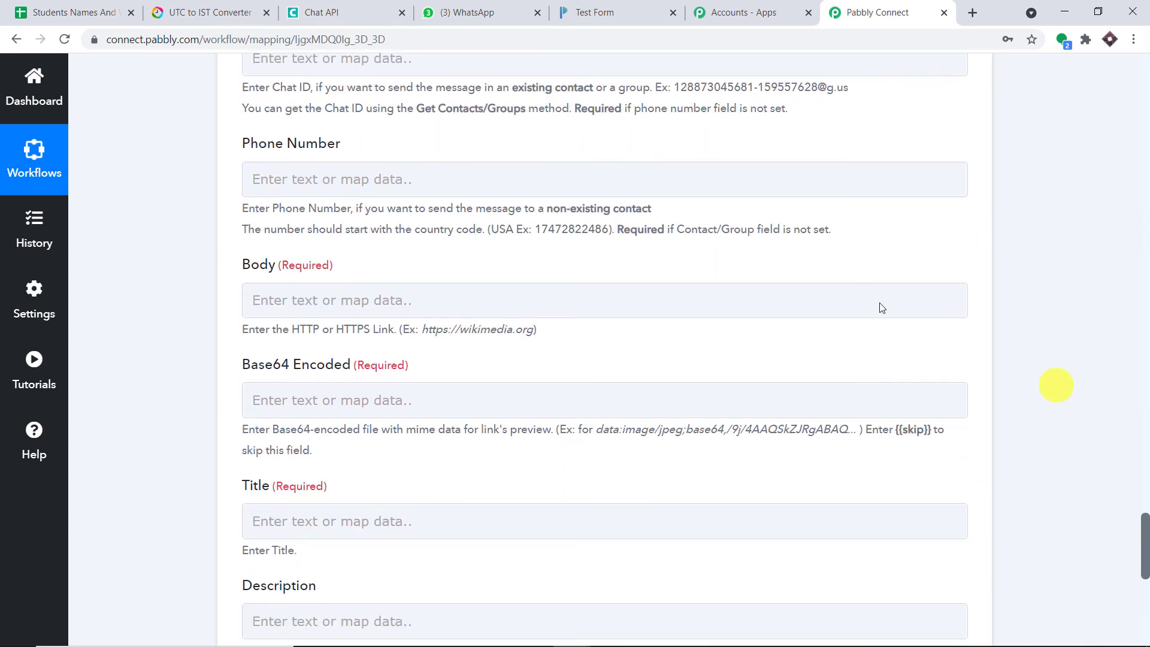
- Map the Send Link action's Phone Number to Data 1 from the JSON Extractor step
{"action": "left_click", "coordinate": [435, 179]}
{"action": "left_click", "coordinate": [401, 432]}
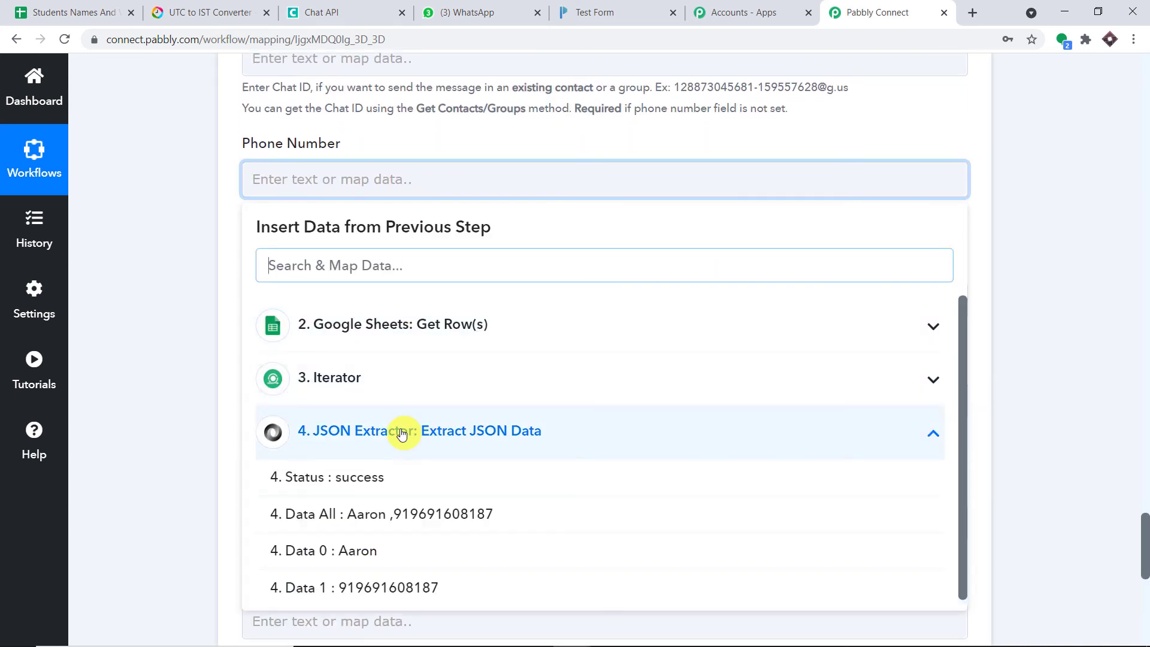
{"action": "left_click", "coordinate": [418, 588]}
{"action": "left_click", "coordinate": [598, 125]}
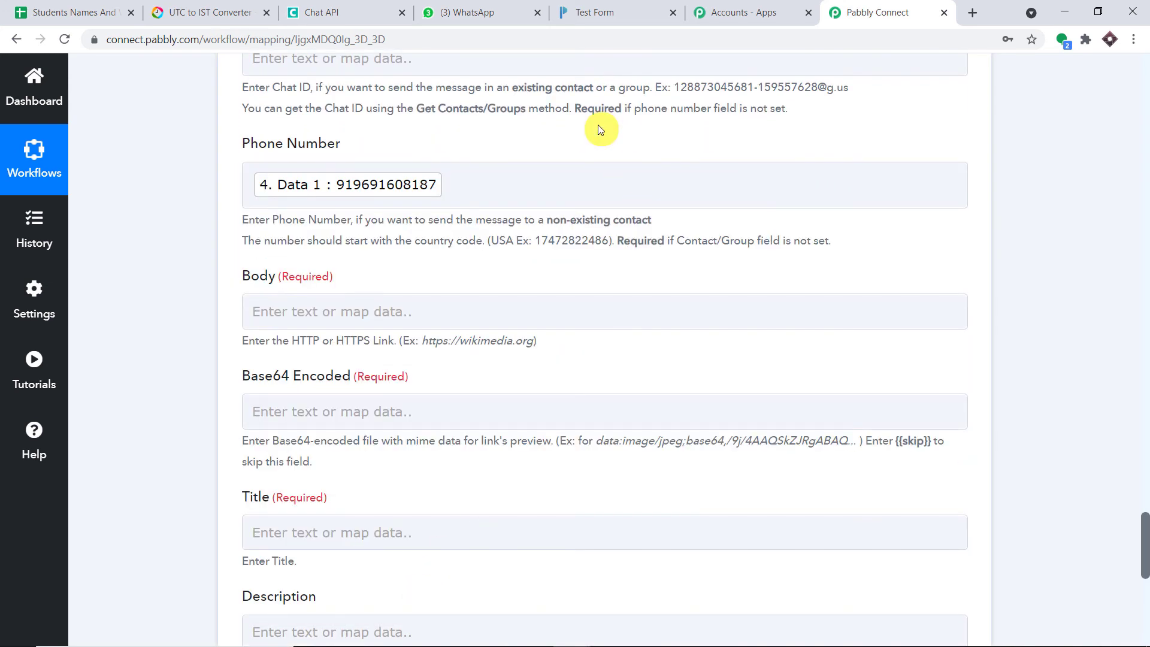
- Switch to the Test Form sharing page in Paperform and copy the form link
{"action": "scroll", "coordinate": [608, 109], "scroll_direction": "down", "scroll_amount": 3}
{"action": "left_click", "coordinate": [438, 163]}
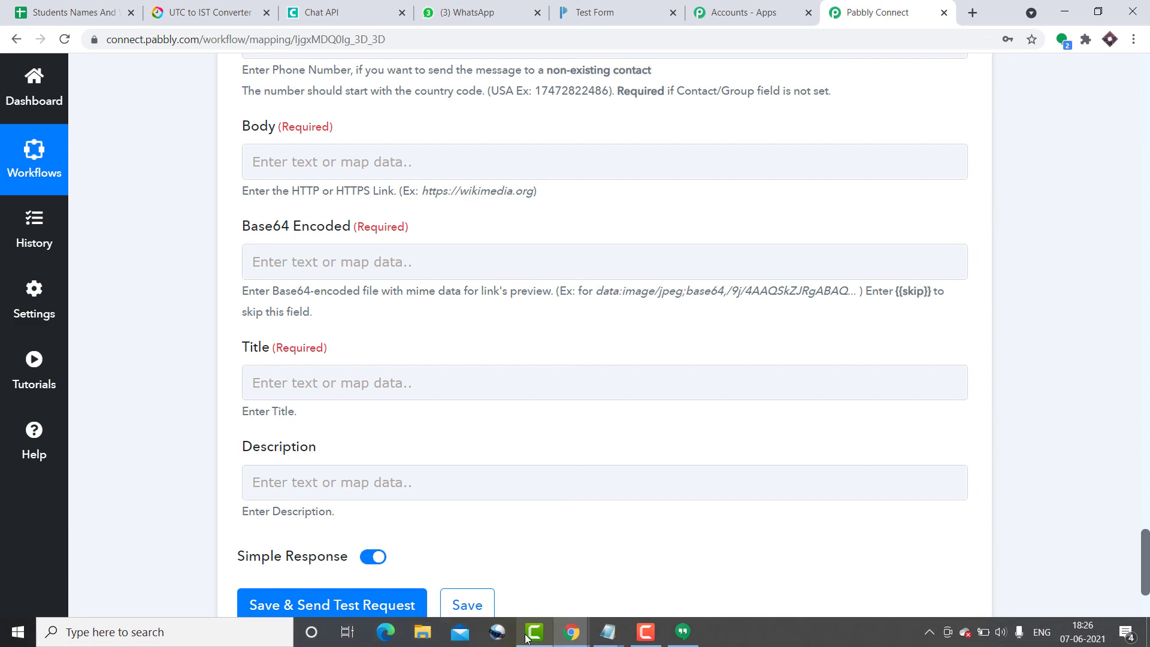
{"action": "mouse_move", "coordinate": [574, 638]}
{"action": "left_click", "coordinate": [733, 563]}
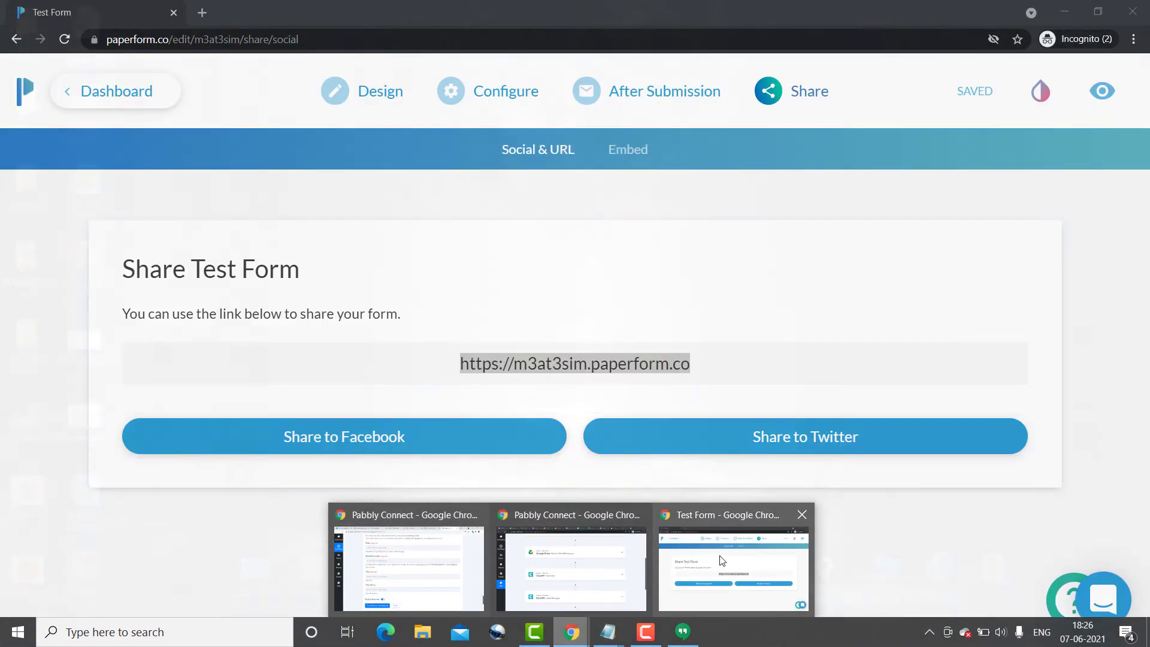
{"action": "right_click", "coordinate": [625, 360]}
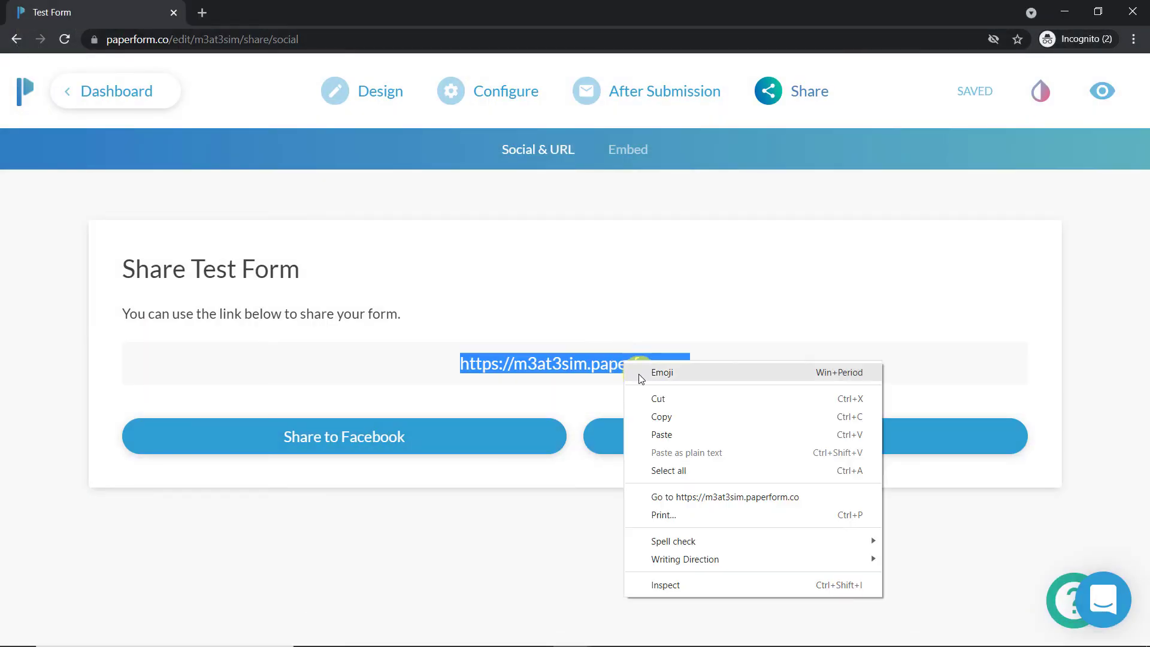
{"action": "left_click", "coordinate": [662, 417]}
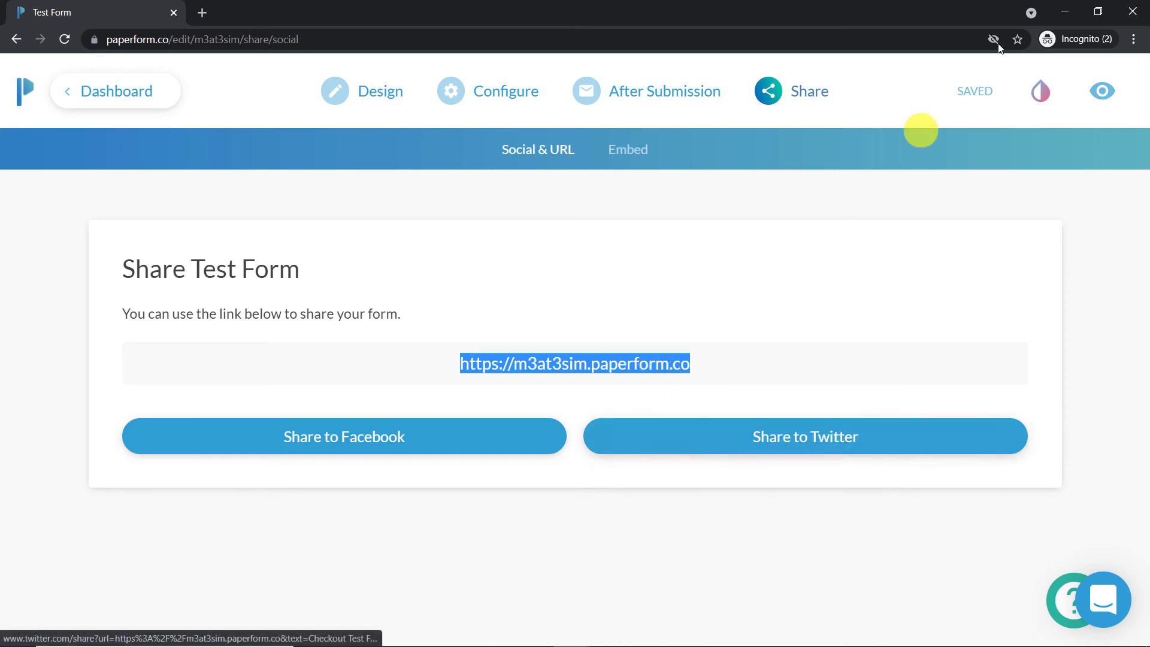
{"action": "left_click", "coordinate": [1065, 12]}
{"action": "left_click", "coordinate": [370, 262]}
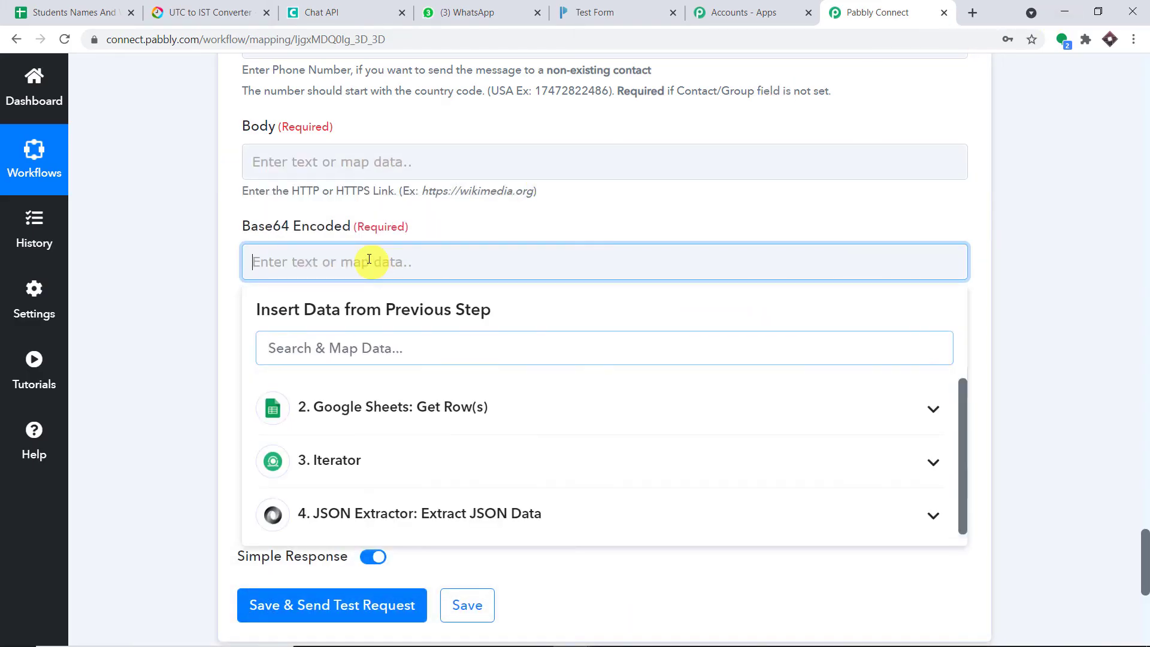
{"action": "left_click", "coordinate": [411, 160]}
{"action": "right_click", "coordinate": [411, 160]}
{"action": "left_click", "coordinate": [458, 277]}
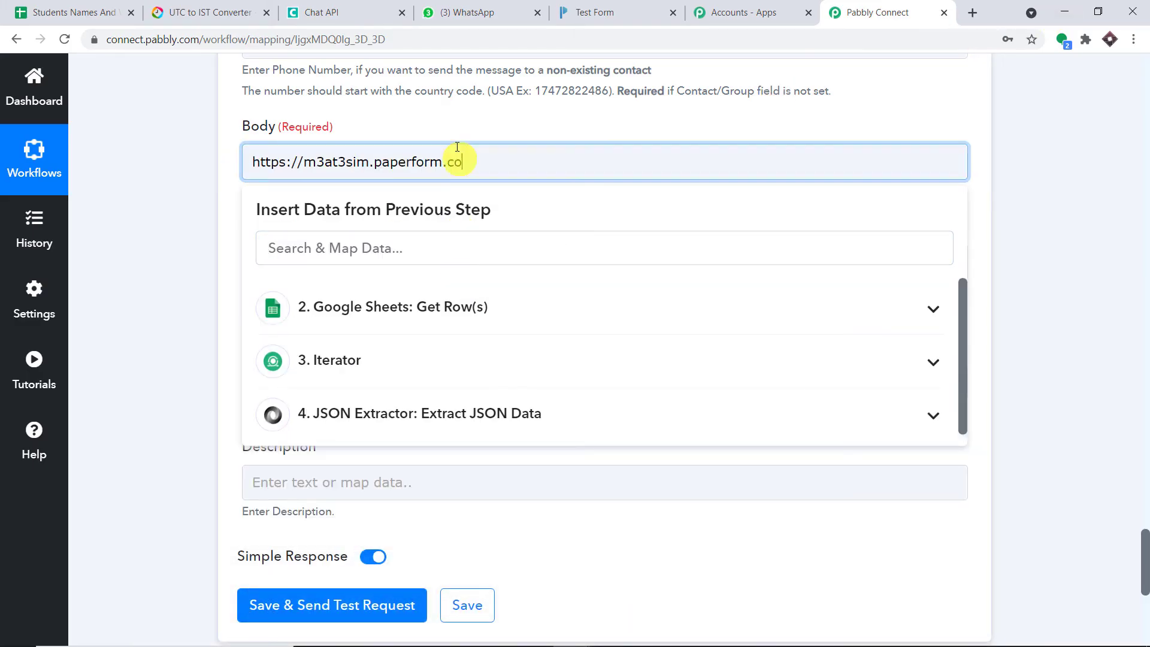
{"action": "left_click", "coordinate": [461, 112]}
{"action": "left_click", "coordinate": [265, 166]}
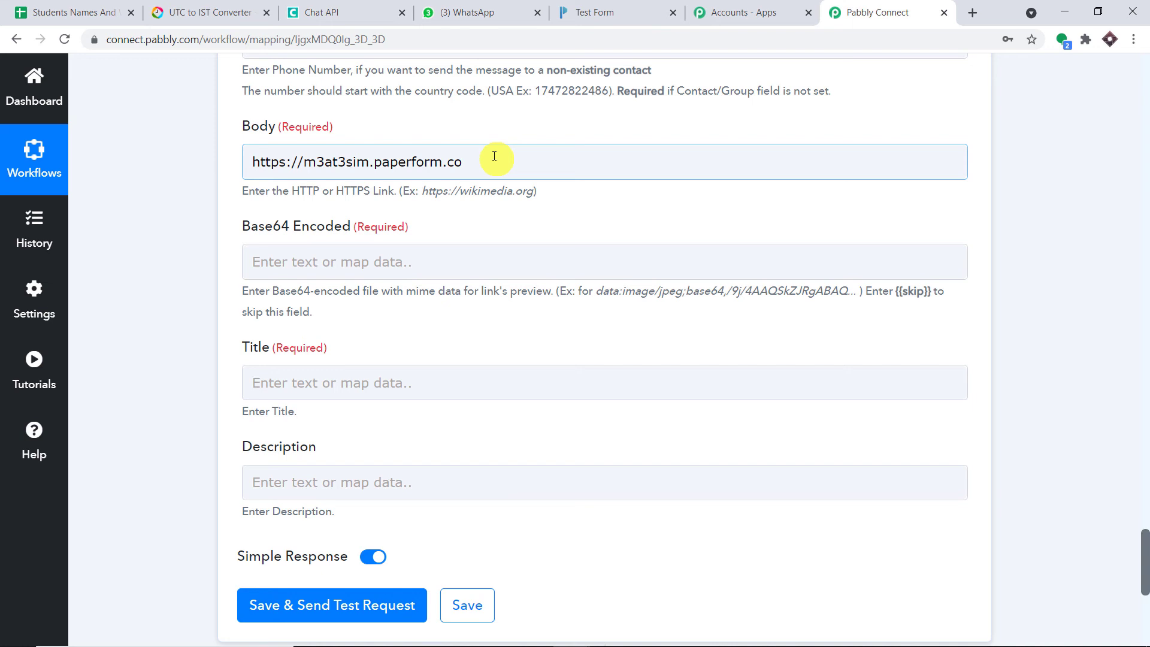
- Copy {{skip}} from the Base64 Encoded field's help text and paste it as that field's value
{"action": "scroll", "coordinate": [494, 156], "scroll_direction": "down", "scroll_amount": 1}
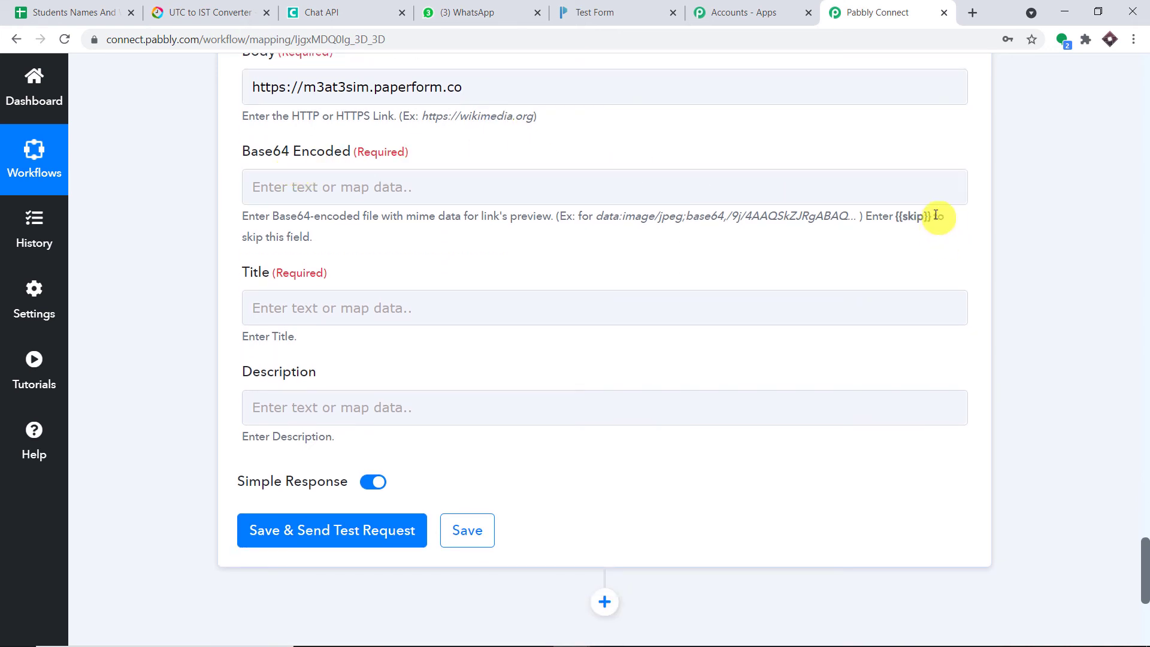
{"action": "left_click_drag", "start_coordinate": [932, 216], "coordinate": [898, 215]}
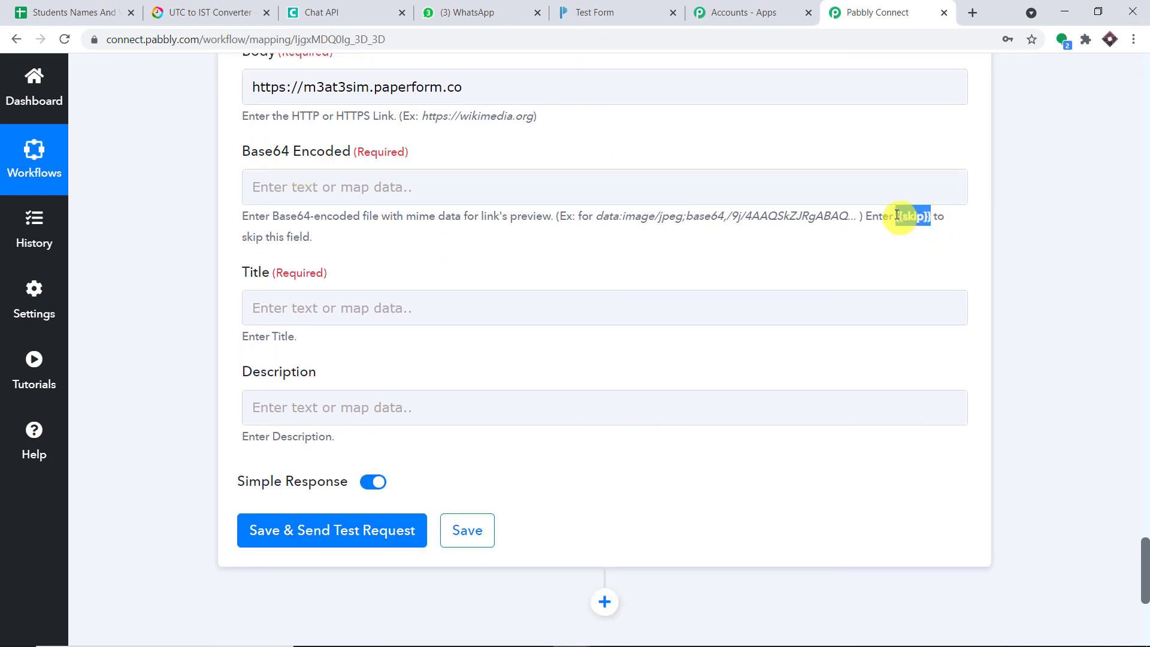
{"action": "right_click", "coordinate": [901, 216]}
{"action": "left_click", "coordinate": [916, 223]}
{"action": "left_click", "coordinate": [685, 183]}
{"action": "right_click", "coordinate": [686, 185]}
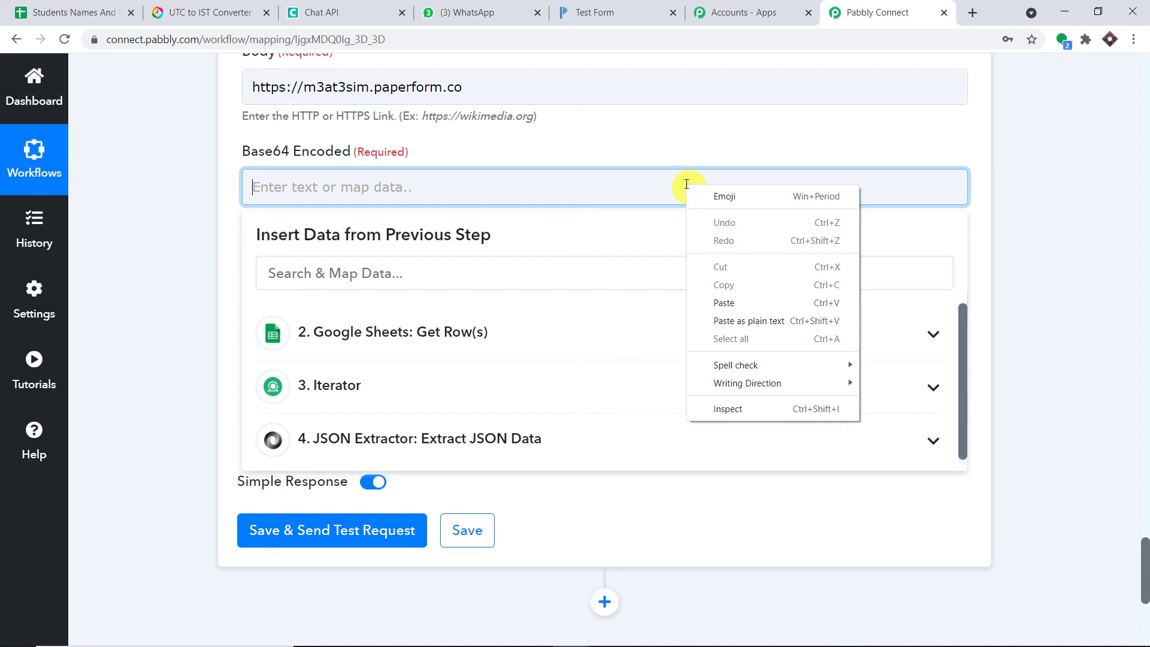
{"action": "left_click", "coordinate": [724, 303]}
{"action": "left_click", "coordinate": [728, 123]}
{"action": "scroll", "coordinate": [728, 124], "scroll_direction": "down", "scroll_amount": 1}
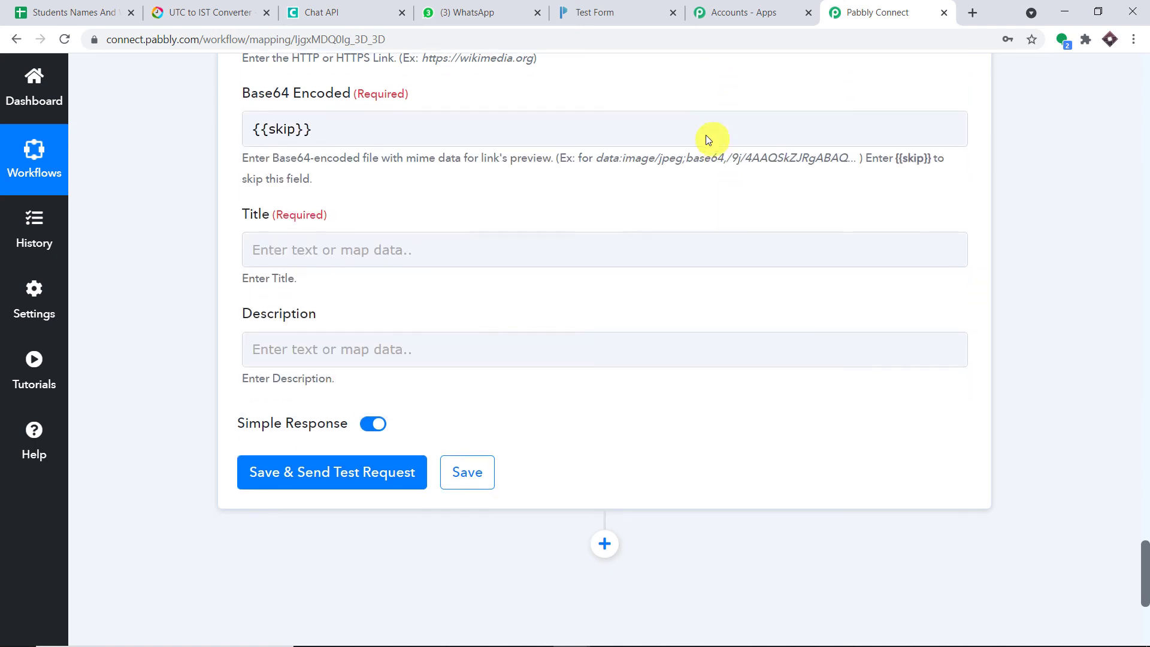
- Set the Send Link action's Title to "Hello", the JSON Extractor's Data 0 value, and ", The test will start soon"
{"action": "scroll", "coordinate": [706, 139], "scroll_direction": "down", "scroll_amount": 1}
{"action": "left_click", "coordinate": [434, 233]}
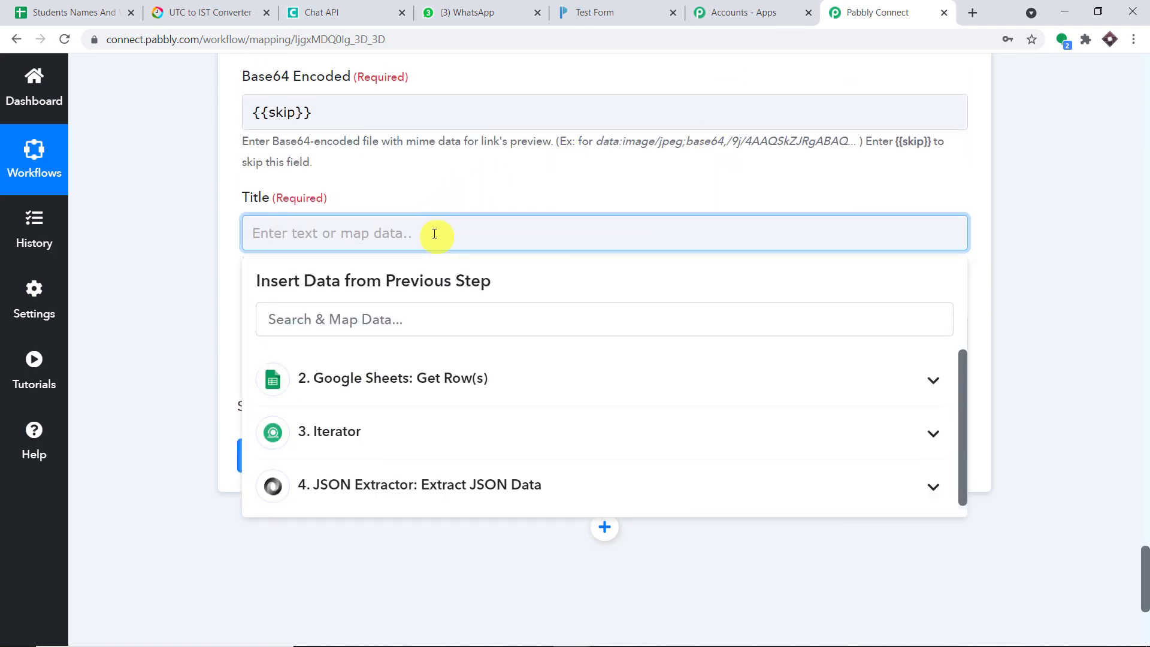
{"action": "type", "text": "Hello"}
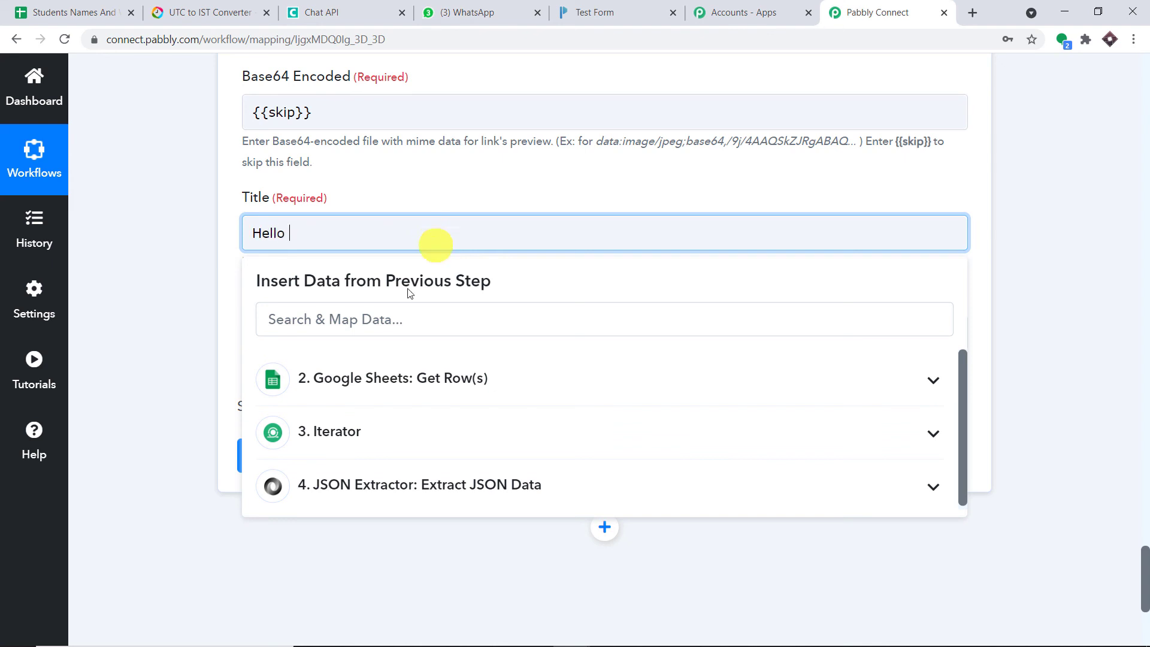
{"action": "left_click", "coordinate": [413, 379]}
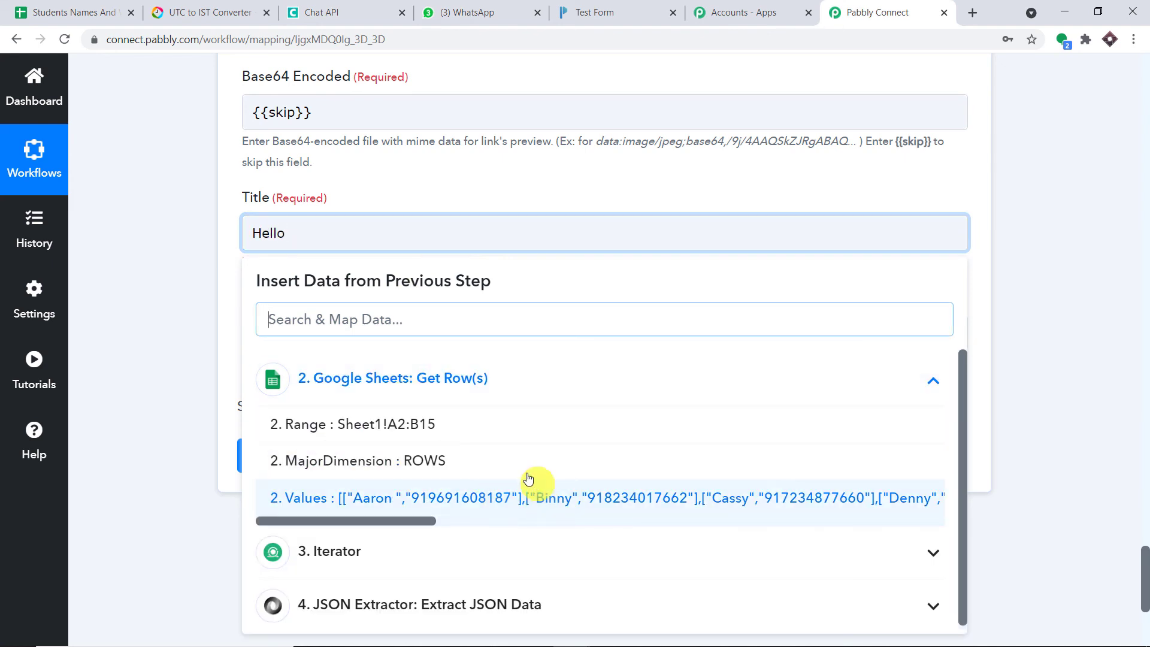
{"action": "left_click", "coordinate": [330, 376]}
{"action": "left_click", "coordinate": [489, 484]}
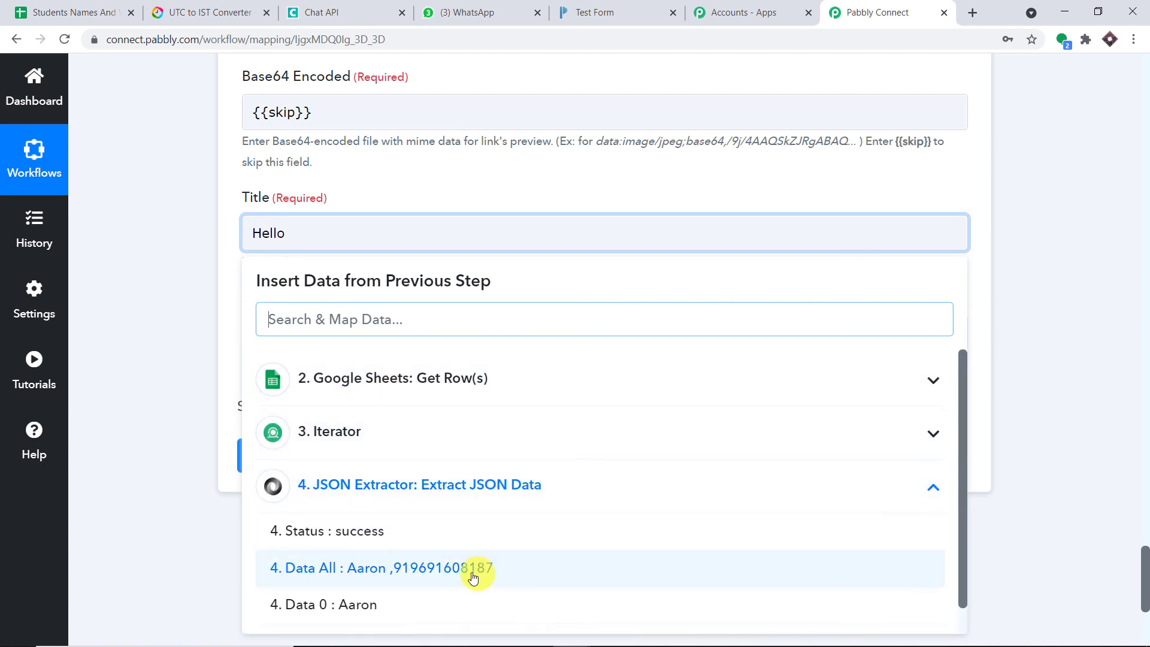
{"action": "left_click", "coordinate": [449, 605]}
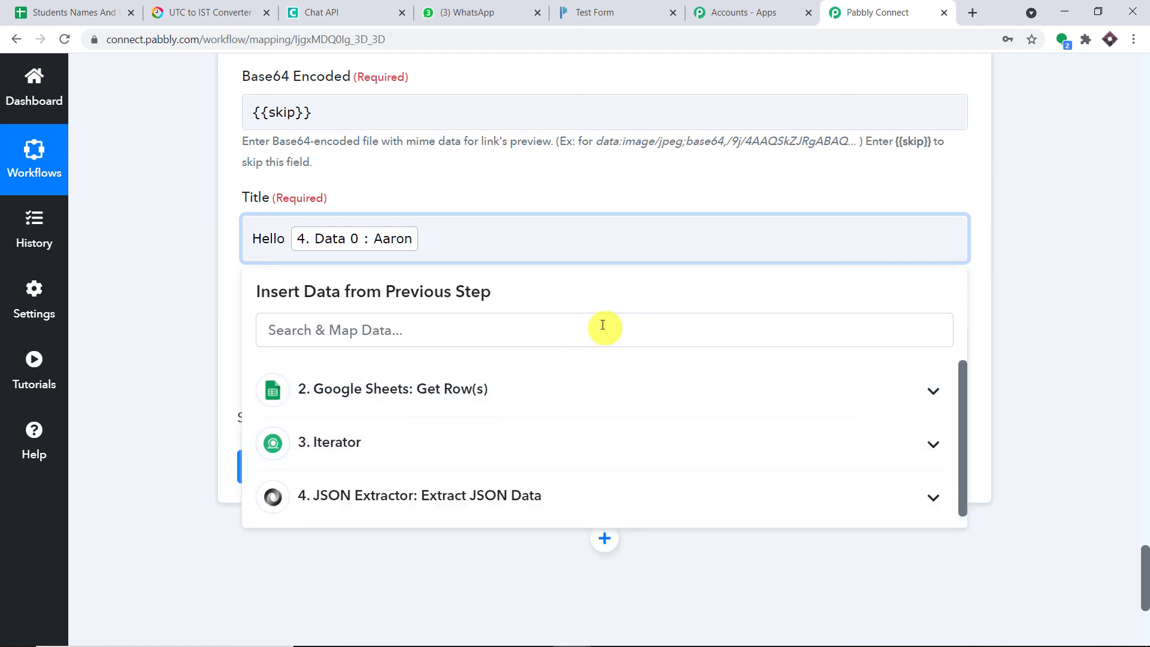
{"action": "type", "text": ", The test will start soon"}
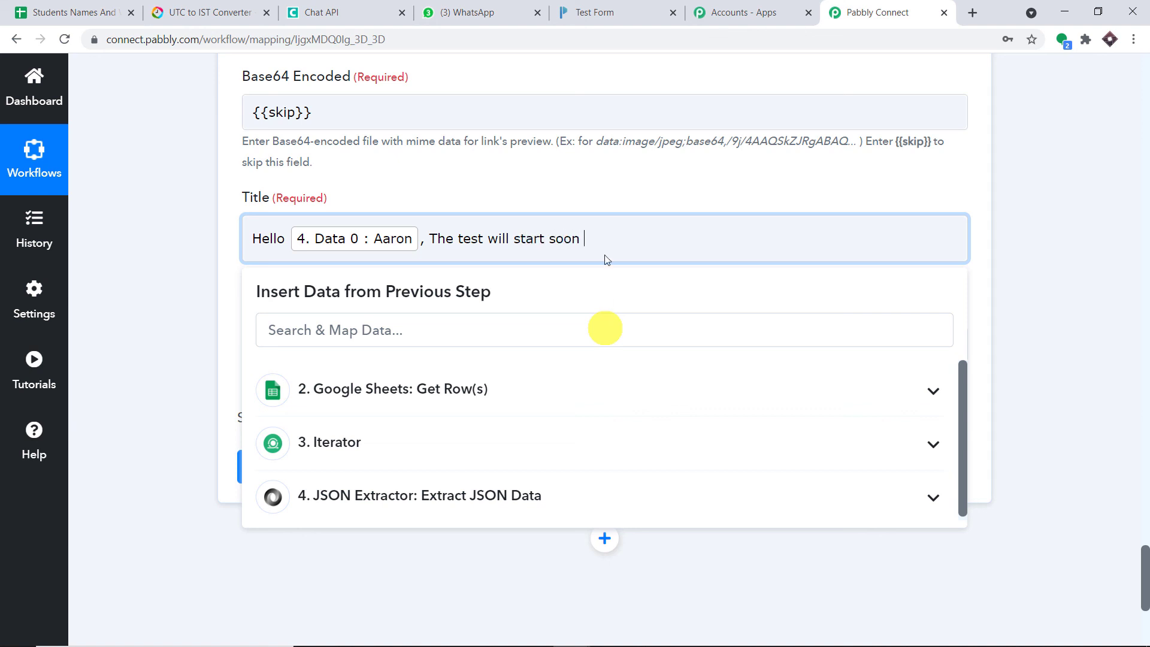
- Change "The" to lowercase "the" in the Title text of the Send Link action
{"action": "left_click", "coordinate": [501, 182]}
{"action": "double_click", "coordinate": [435, 237]}
{"action": "type", "text": "]"}
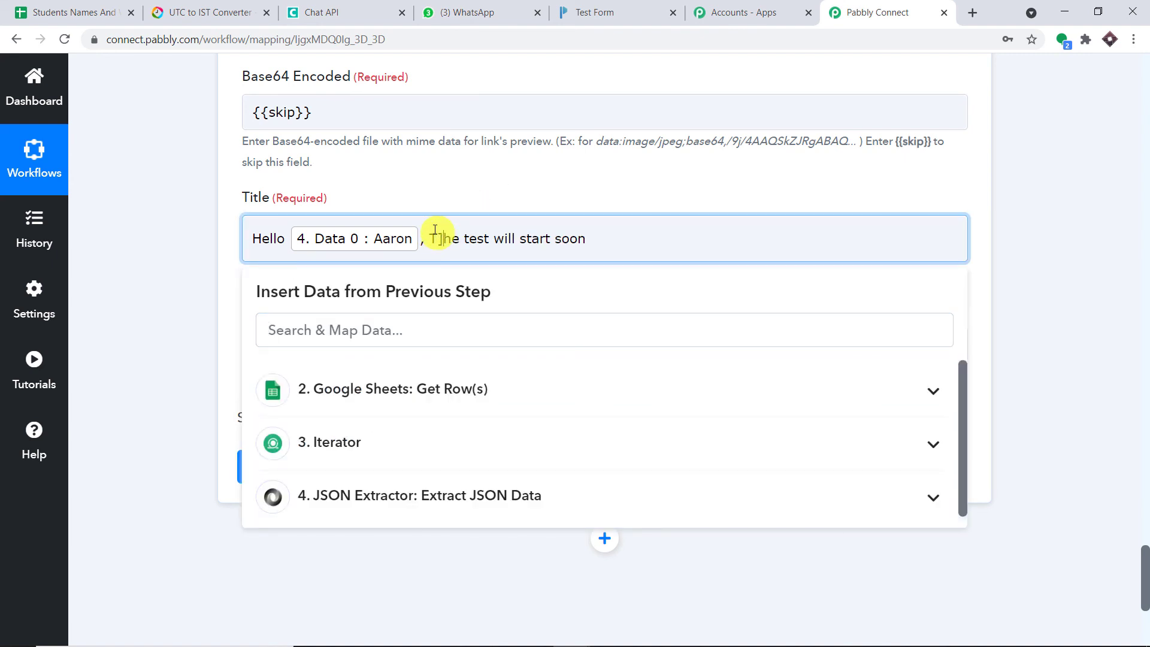
{"action": "key", "text": "BackSpace"}
{"action": "key", "text": "BackSpace"}
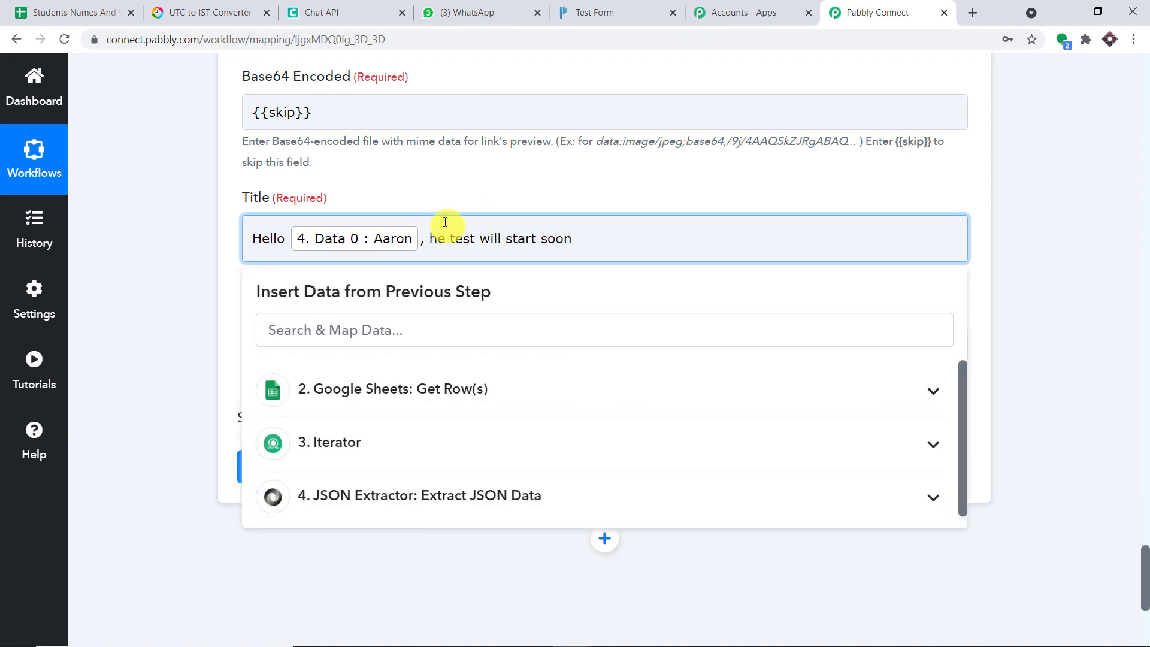
{"action": "type", "text": "t"}
{"action": "left_click", "coordinate": [541, 201]}
- Set the Send Link action's Description to SECOND TERM EXAMINATION, save the action and send a test request
{"action": "left_click", "coordinate": [323, 333]}
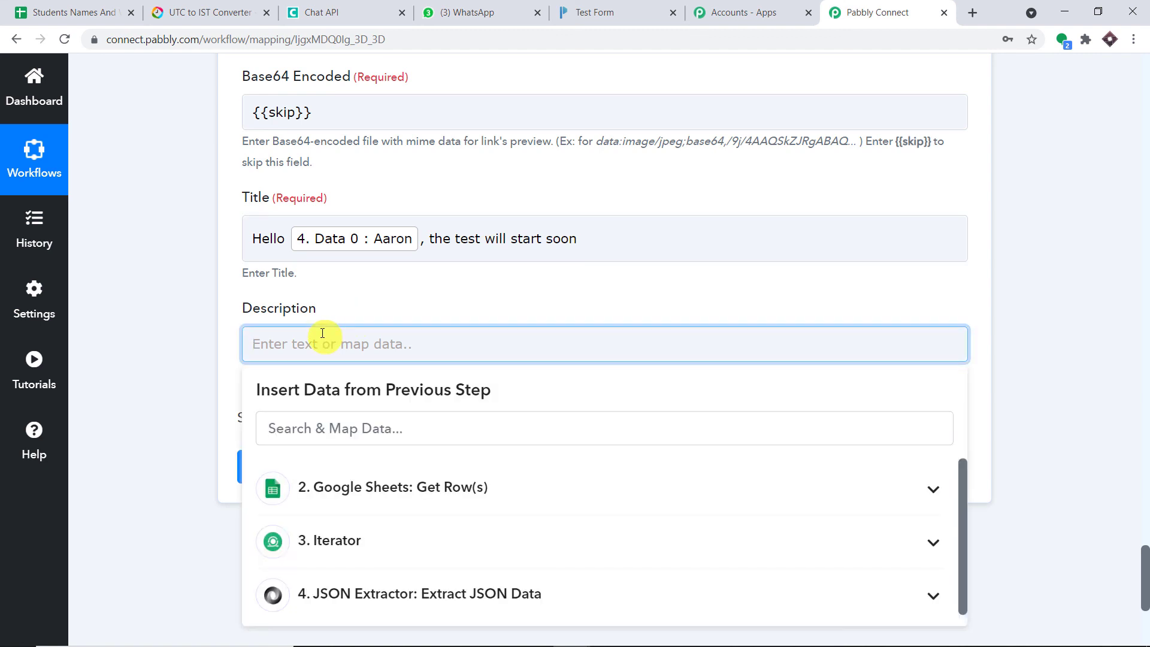
{"action": "type", "text": "SECOND"}
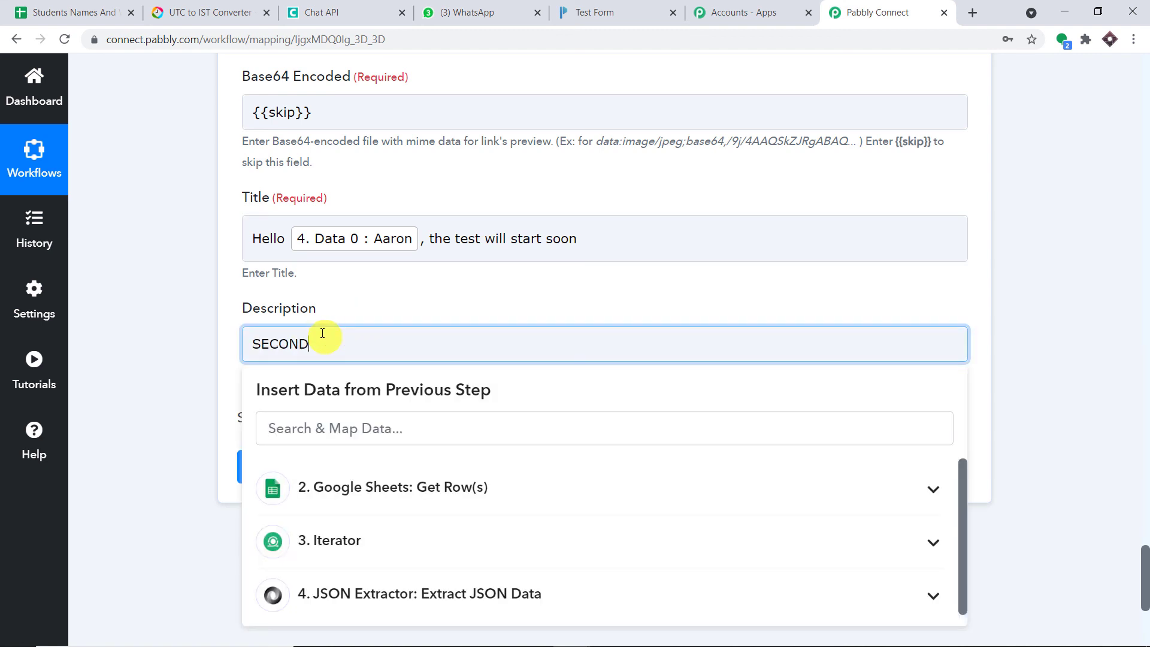
{"action": "type", "text": " TERM EXAMINATION"}
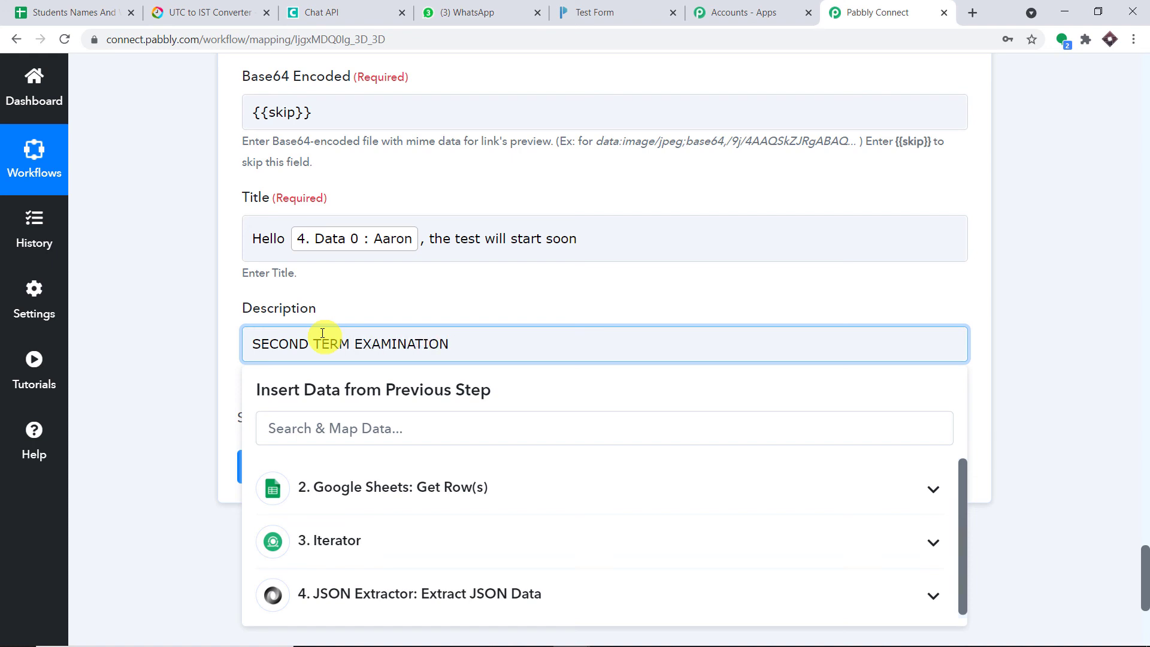
{"action": "left_click", "coordinate": [411, 281]}
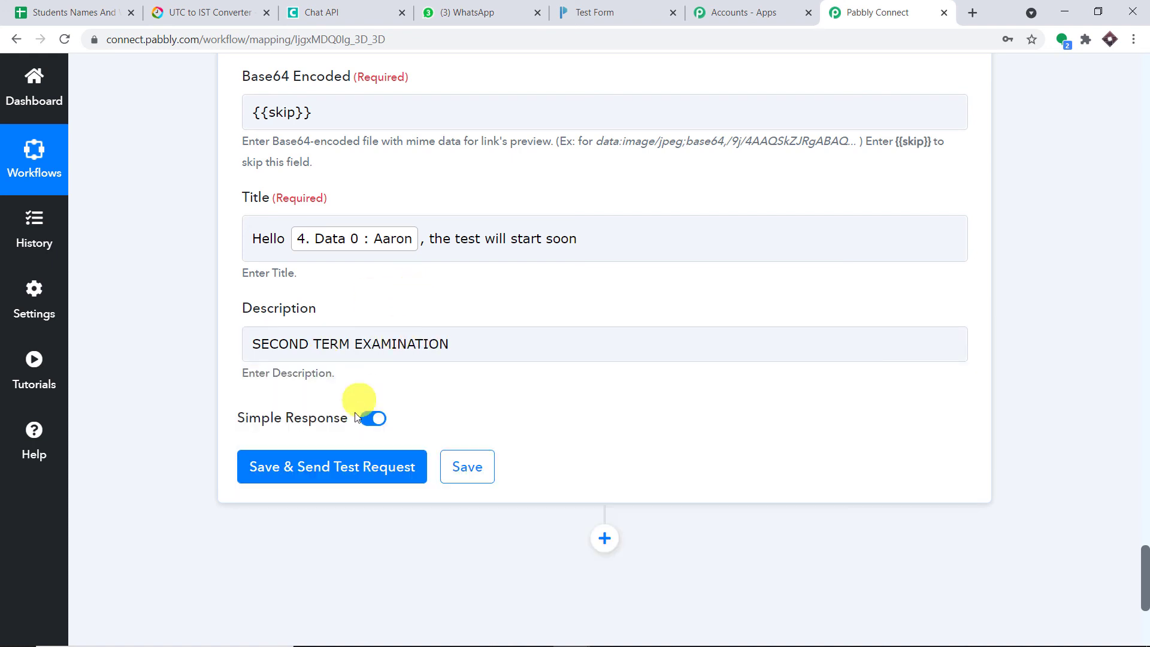
{"action": "left_click", "coordinate": [367, 467]}
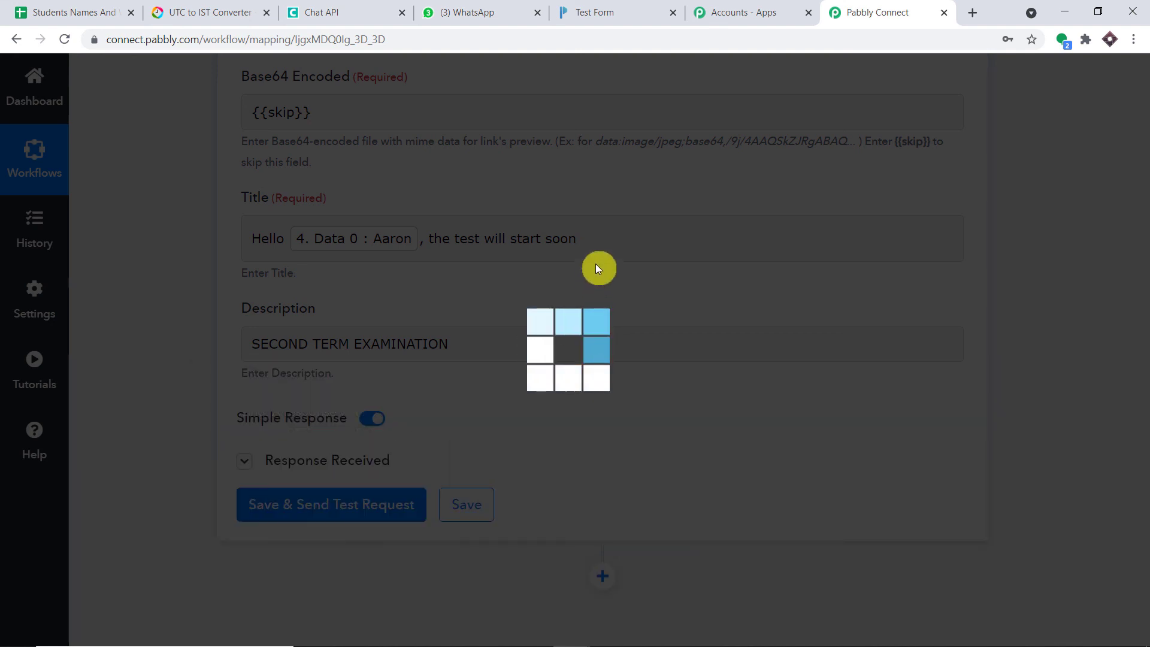
{"action": "scroll", "coordinate": [598, 269], "scroll_direction": "down", "scroll_amount": 3}
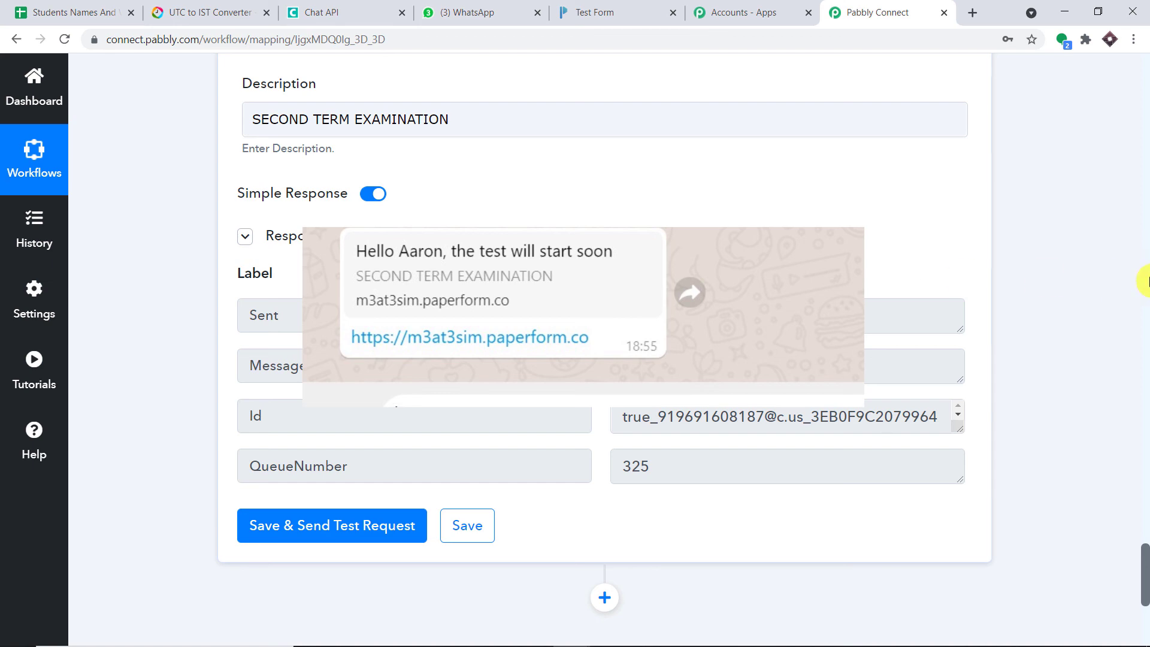
{"action": "scroll", "coordinate": [1145, 281], "scroll_direction": "down", "scroll_amount": 9}
- Collapse all workflow steps, from the Schedule by Pabbly trigger down to the Chat API Send Link action
{"action": "scroll", "coordinate": [1145, 282], "scroll_direction": "up", "scroll_amount": 15}
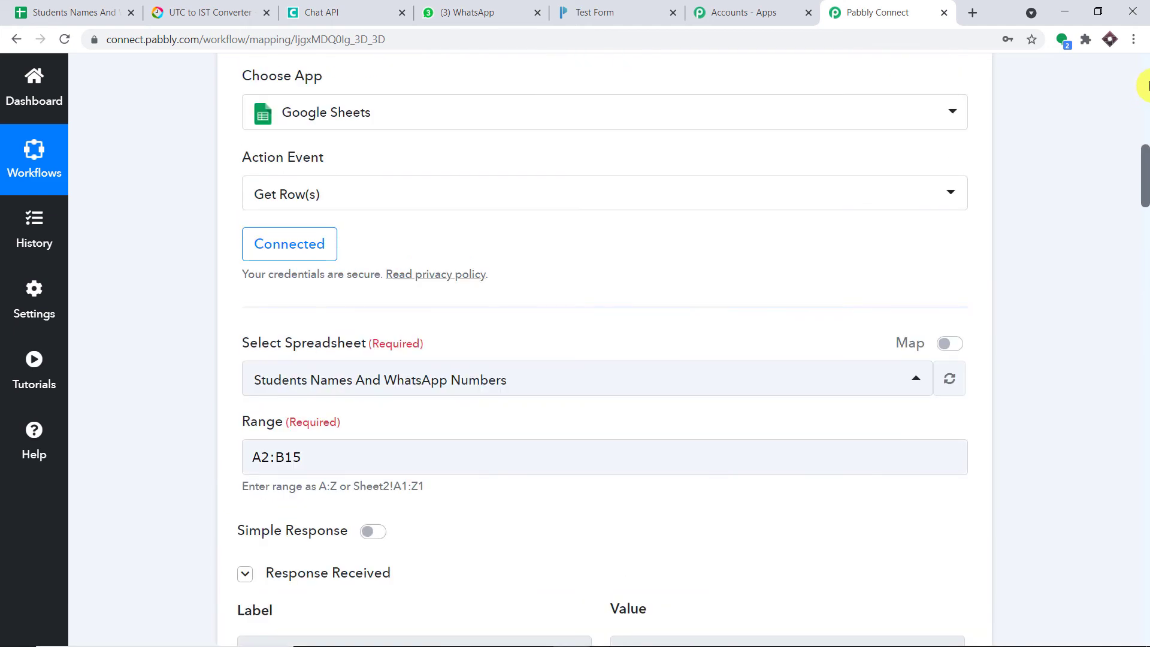
{"action": "scroll", "coordinate": [1146, 85], "scroll_direction": "up", "scroll_amount": 10}
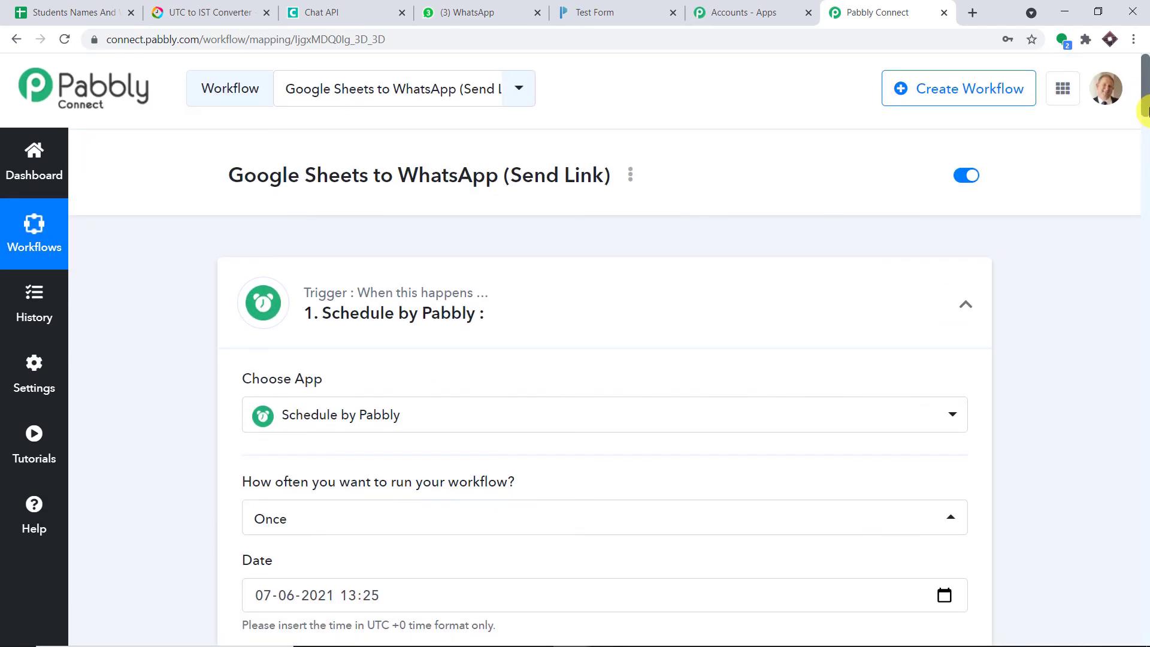
{"action": "scroll", "coordinate": [1141, 112], "scroll_direction": "down", "scroll_amount": 5}
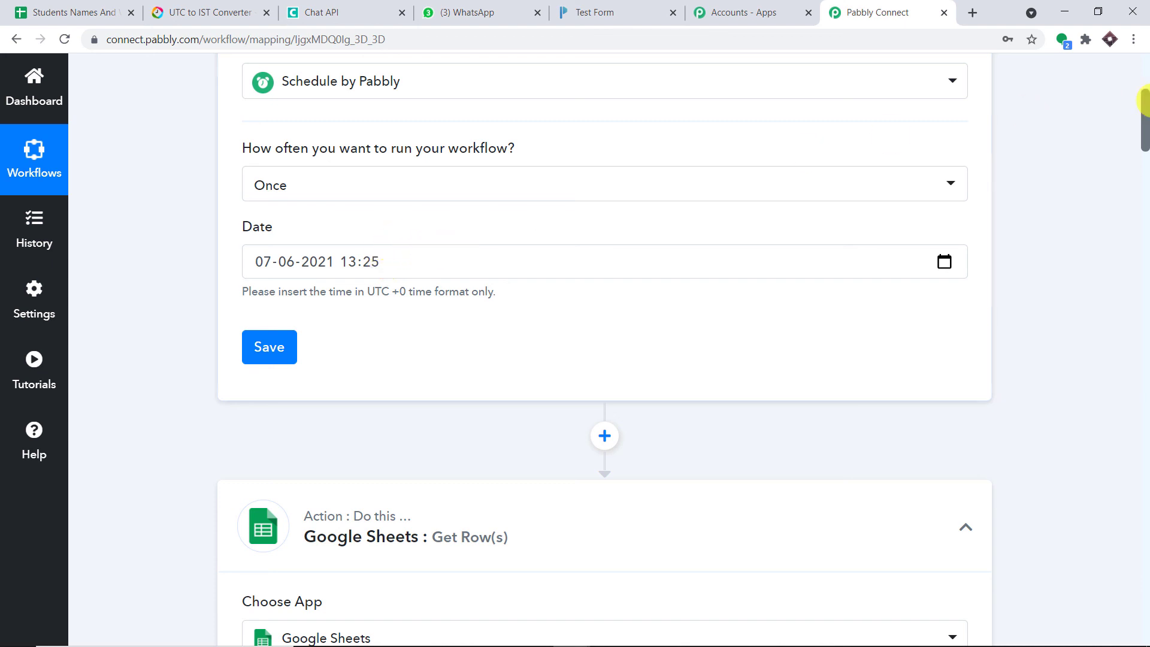
{"action": "left_click_drag", "start_coordinate": [1140, 115], "coordinate": [1145, 89]}
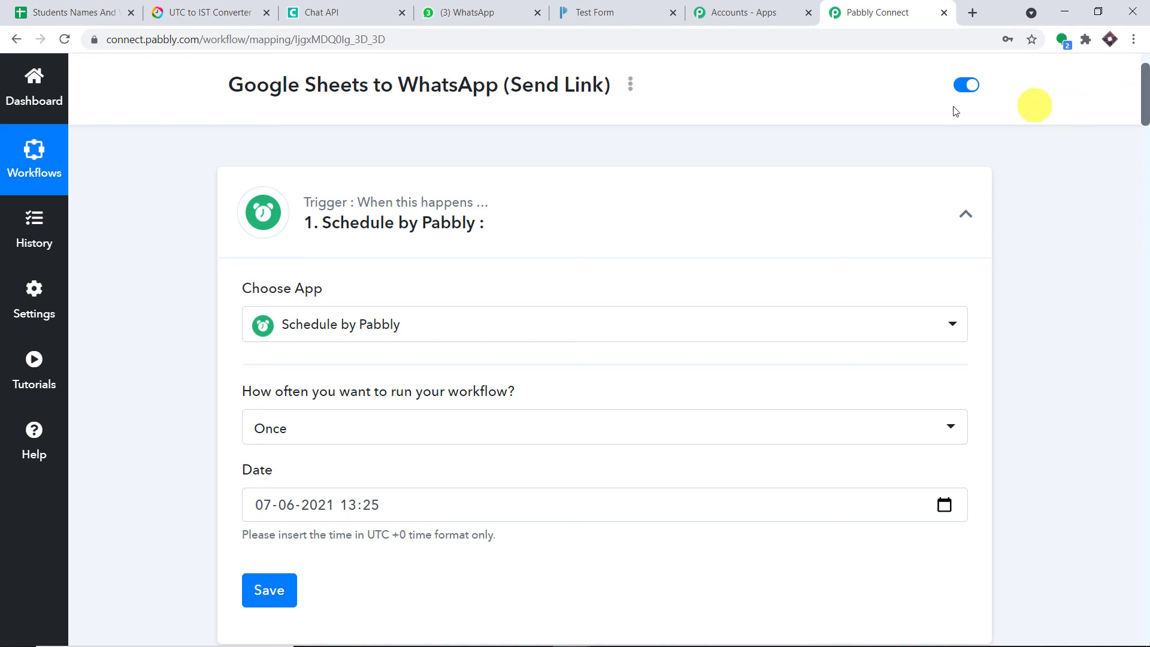
{"action": "left_click", "coordinate": [550, 212]}
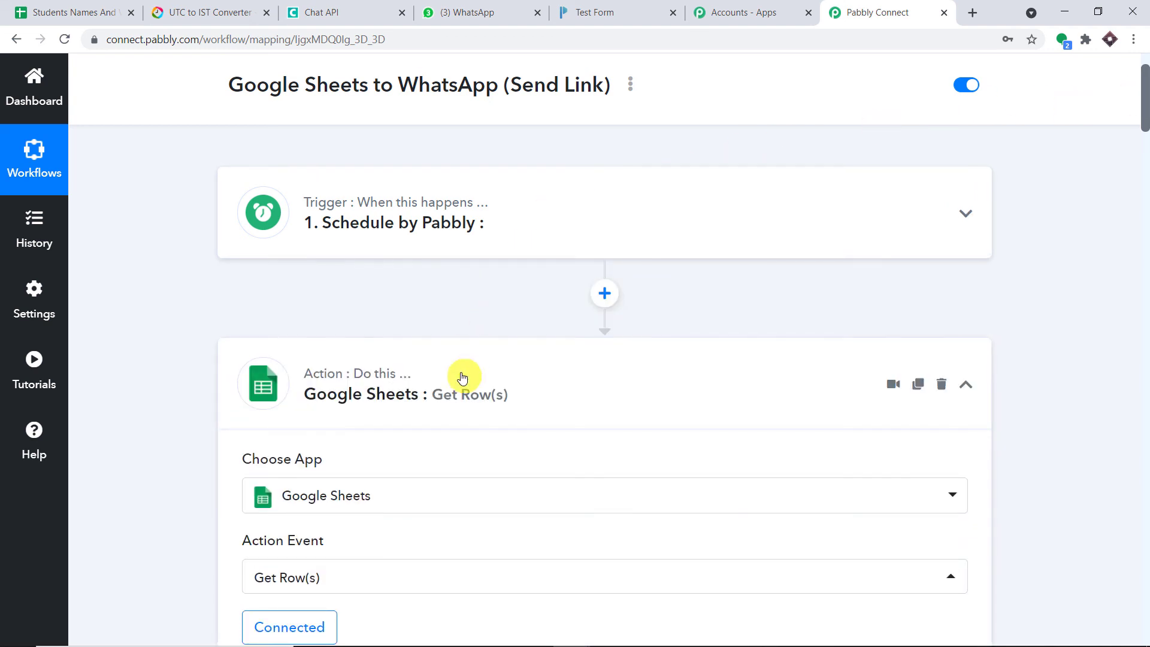
{"action": "left_click", "coordinate": [462, 378]}
{"action": "left_click", "coordinate": [455, 546]}
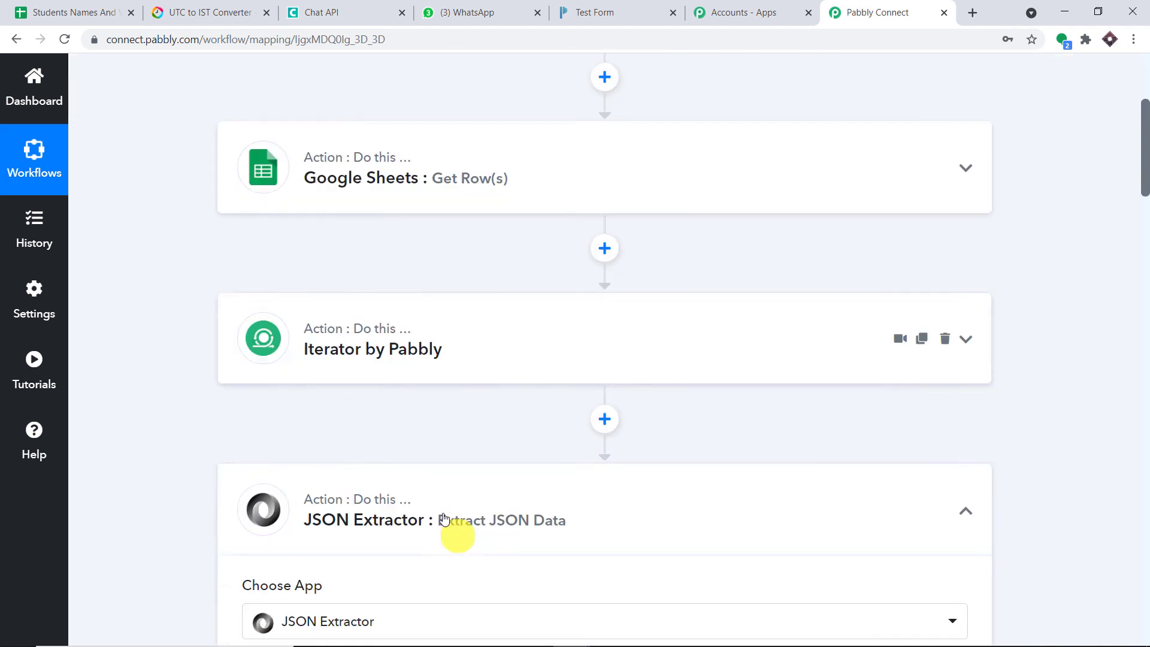
{"action": "left_click", "coordinate": [441, 508]}
{"action": "left_click", "coordinate": [460, 447]}
- Review the workflow's sequence from the Schedule trigger through Google Sheets, Iterator and JSON Extractor to the Chat API Send Link action
{"action": "scroll", "coordinate": [470, 442], "scroll_direction": "down", "scroll_amount": 2}
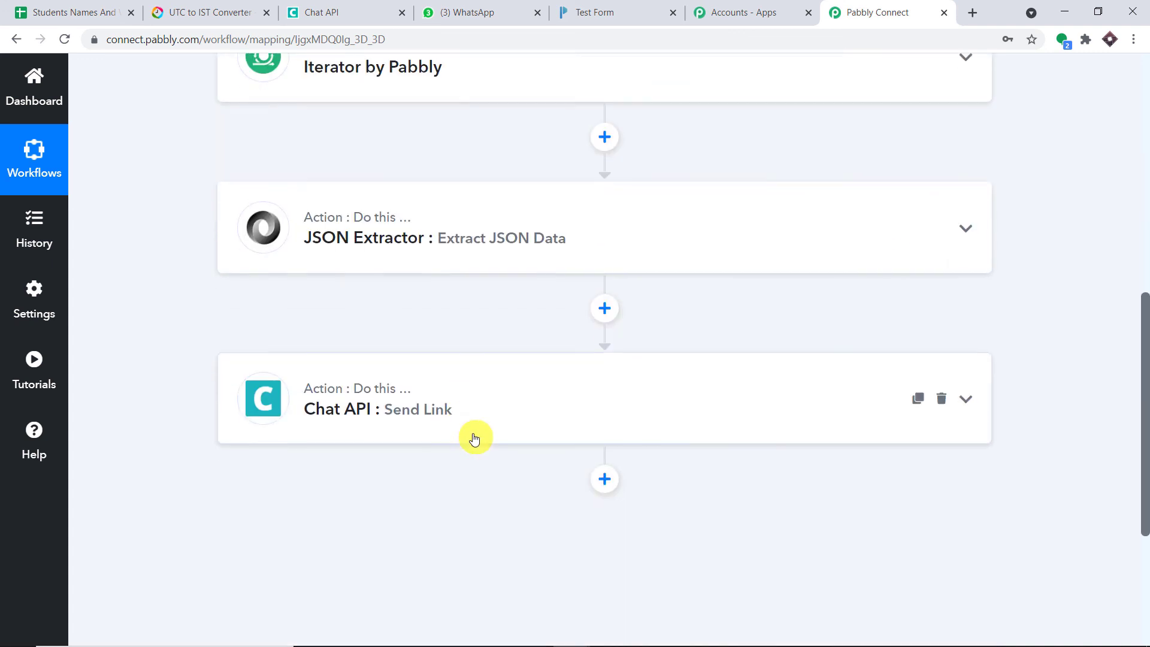
{"action": "left_click", "coordinate": [1146, 312]}
{"action": "left_click_drag", "start_coordinate": [1148, 283], "coordinate": [1148, 272]}
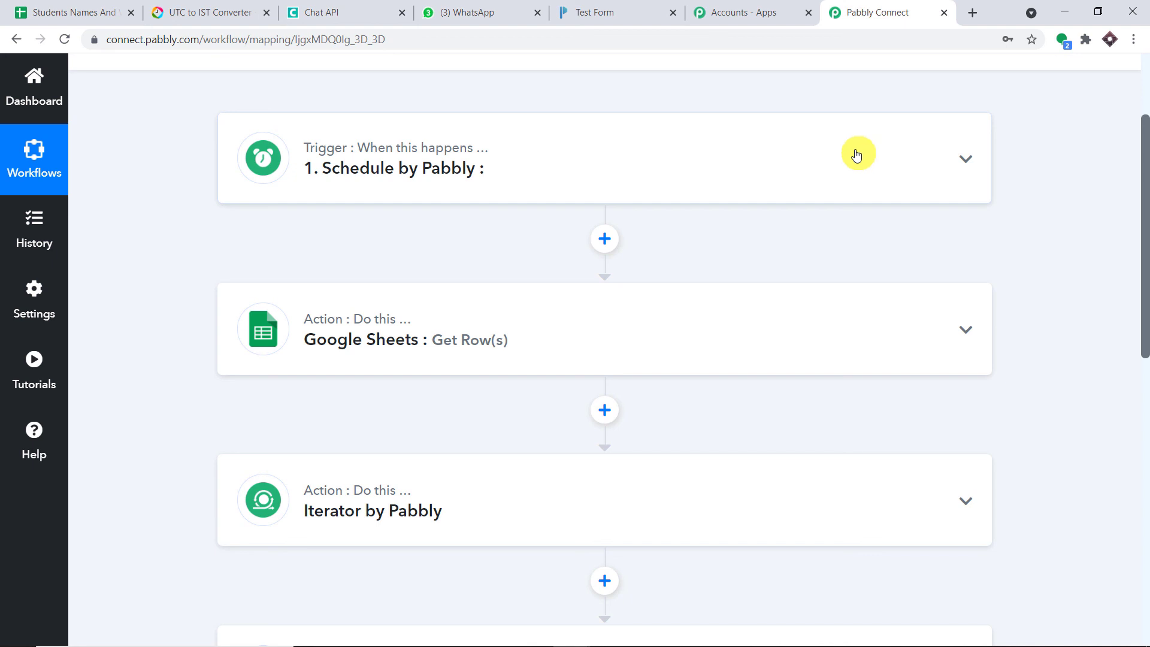
{"action": "scroll", "coordinate": [842, 169], "scroll_direction": "down", "scroll_amount": 1}
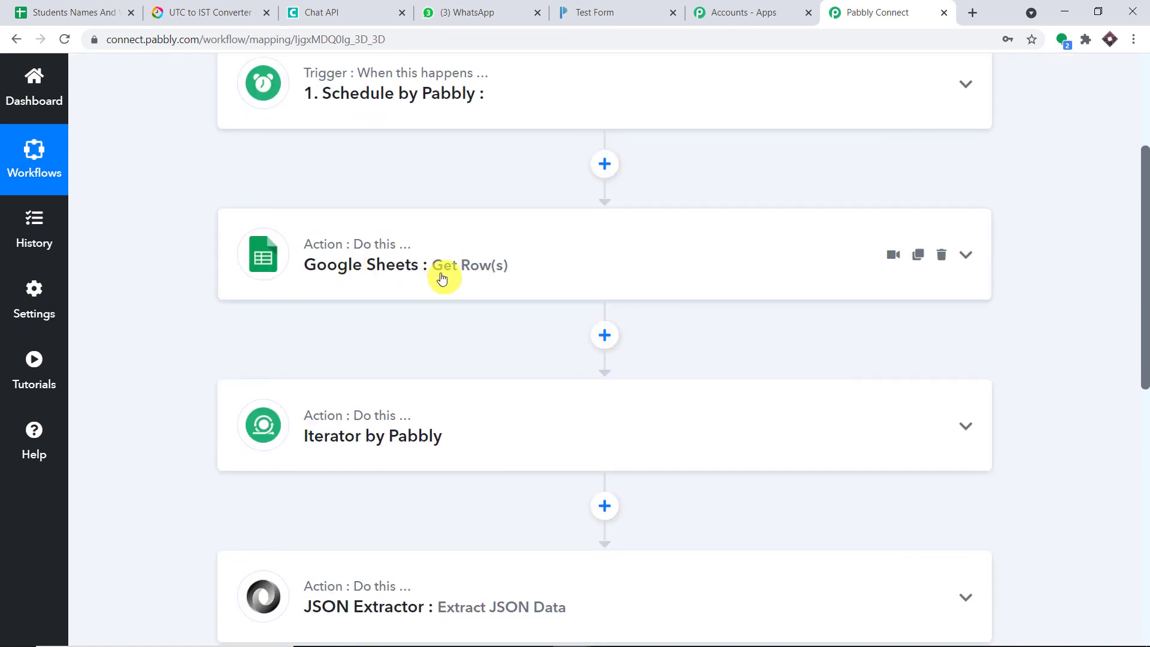
{"action": "scroll", "coordinate": [443, 278], "scroll_direction": "down", "scroll_amount": 1}
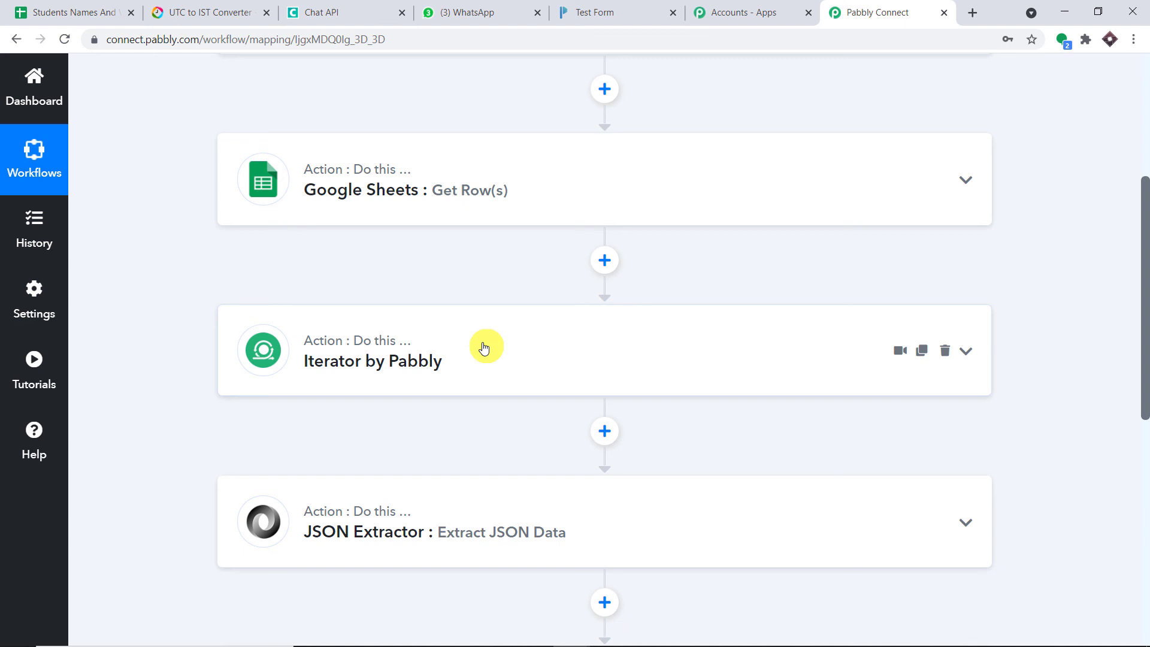
{"action": "scroll", "coordinate": [484, 348], "scroll_direction": "down", "scroll_amount": 2}
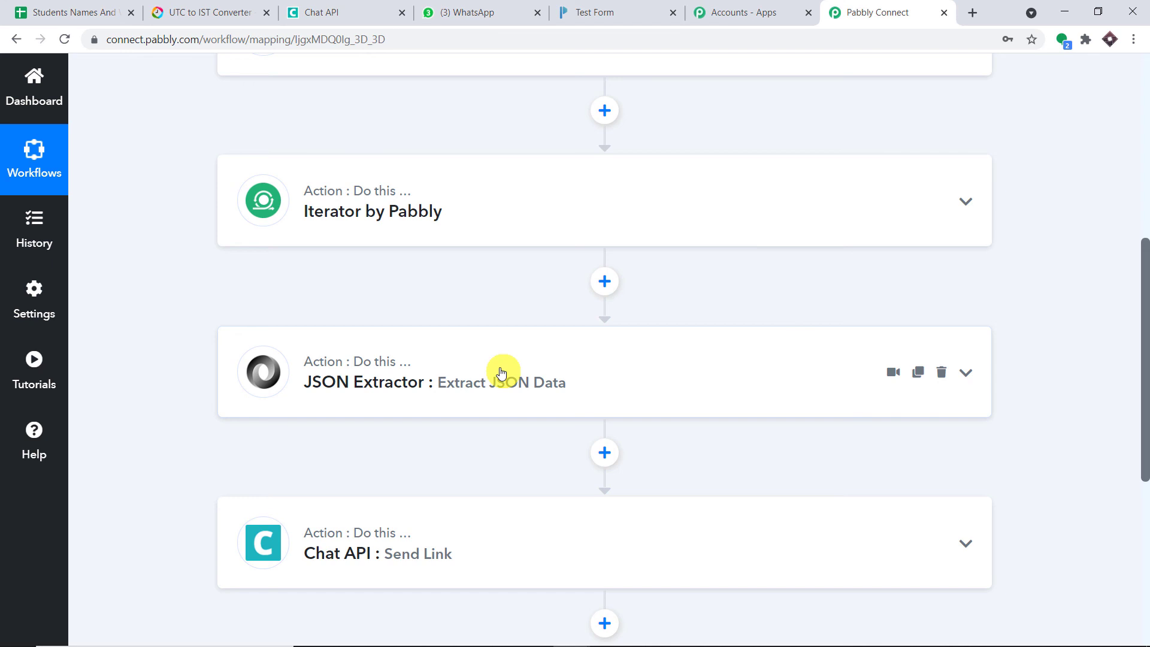
{"action": "scroll", "coordinate": [627, 359], "scroll_direction": "down", "scroll_amount": 2}
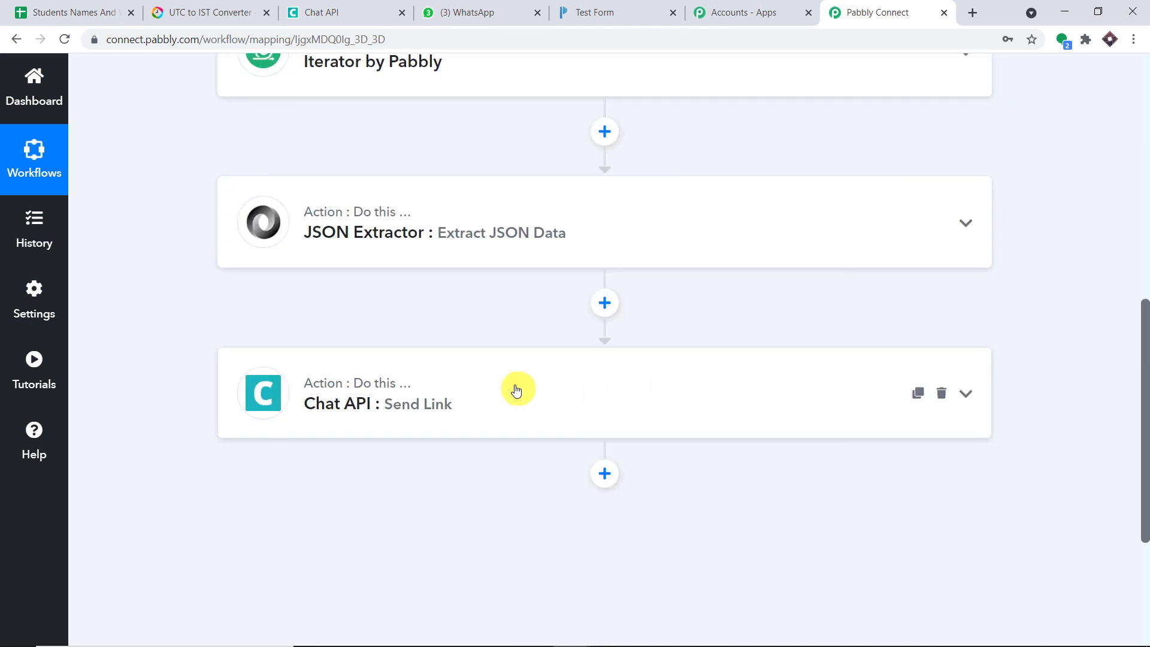
{"action": "scroll", "coordinate": [518, 388], "scroll_direction": "up", "scroll_amount": 4}
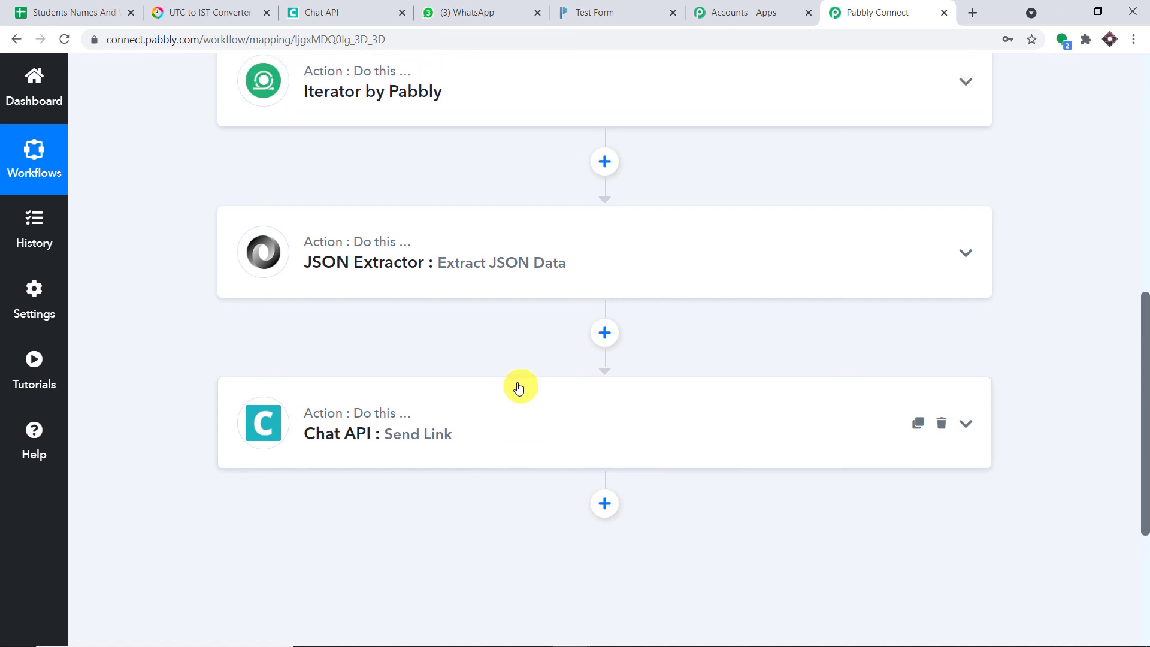
{"action": "scroll", "coordinate": [508, 239], "scroll_direction": "up", "scroll_amount": 3}
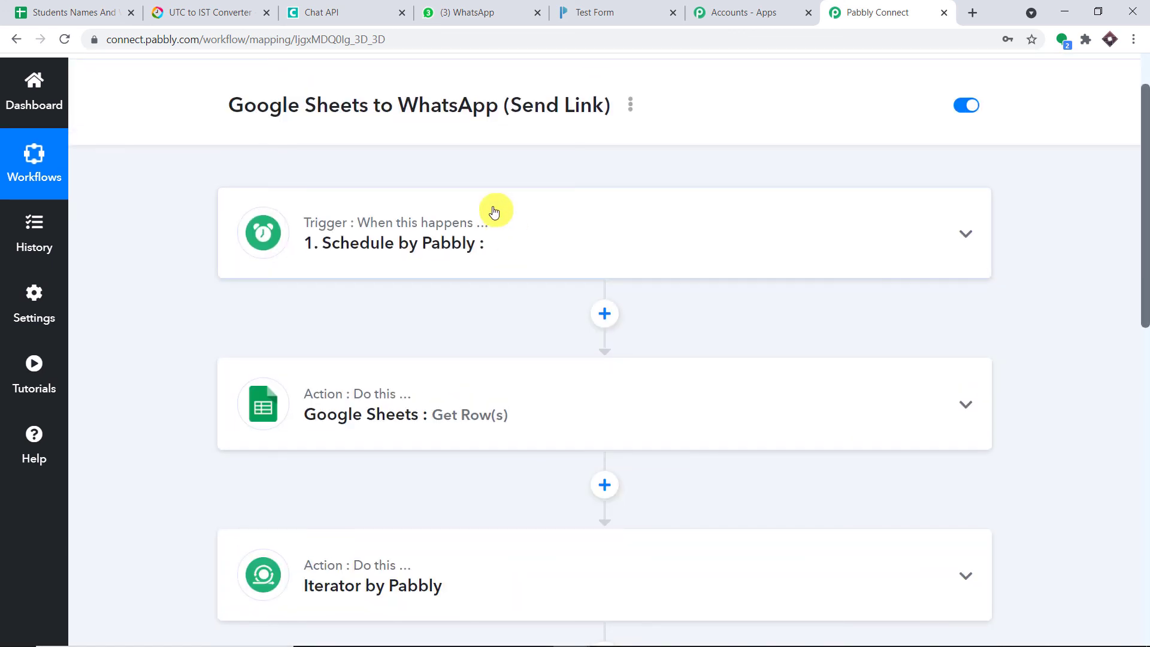
{"action": "scroll", "coordinate": [494, 210], "scroll_direction": "down", "scroll_amount": 1}
{"action": "scroll", "coordinate": [496, 211], "scroll_direction": "up", "scroll_amount": 1}
{"action": "scroll", "coordinate": [499, 278], "scroll_direction": "down", "scroll_amount": 5}
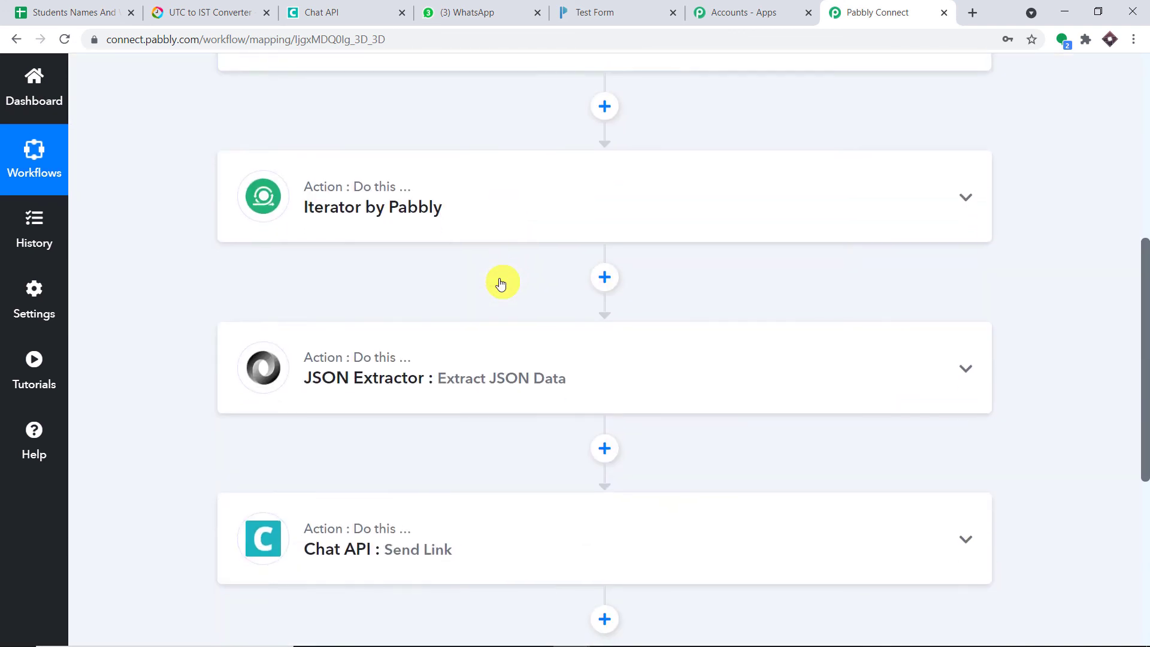
{"action": "scroll", "coordinate": [500, 282], "scroll_direction": "down", "scroll_amount": 3}
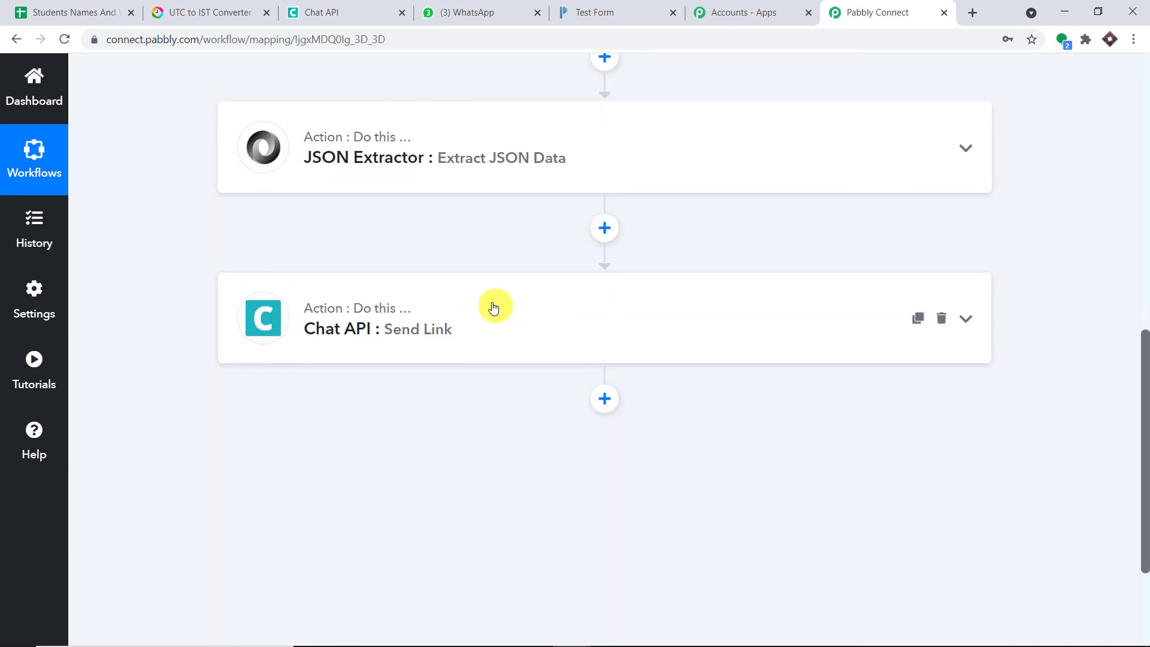
{"action": "scroll", "coordinate": [698, 173], "scroll_direction": "up", "scroll_amount": 6}
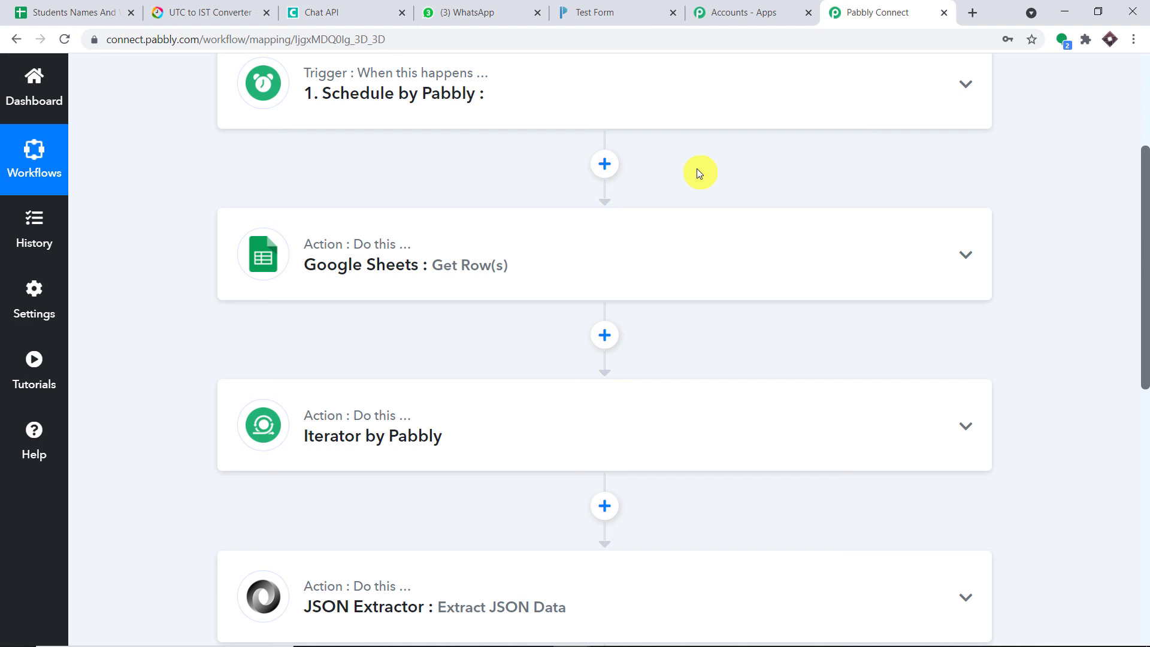